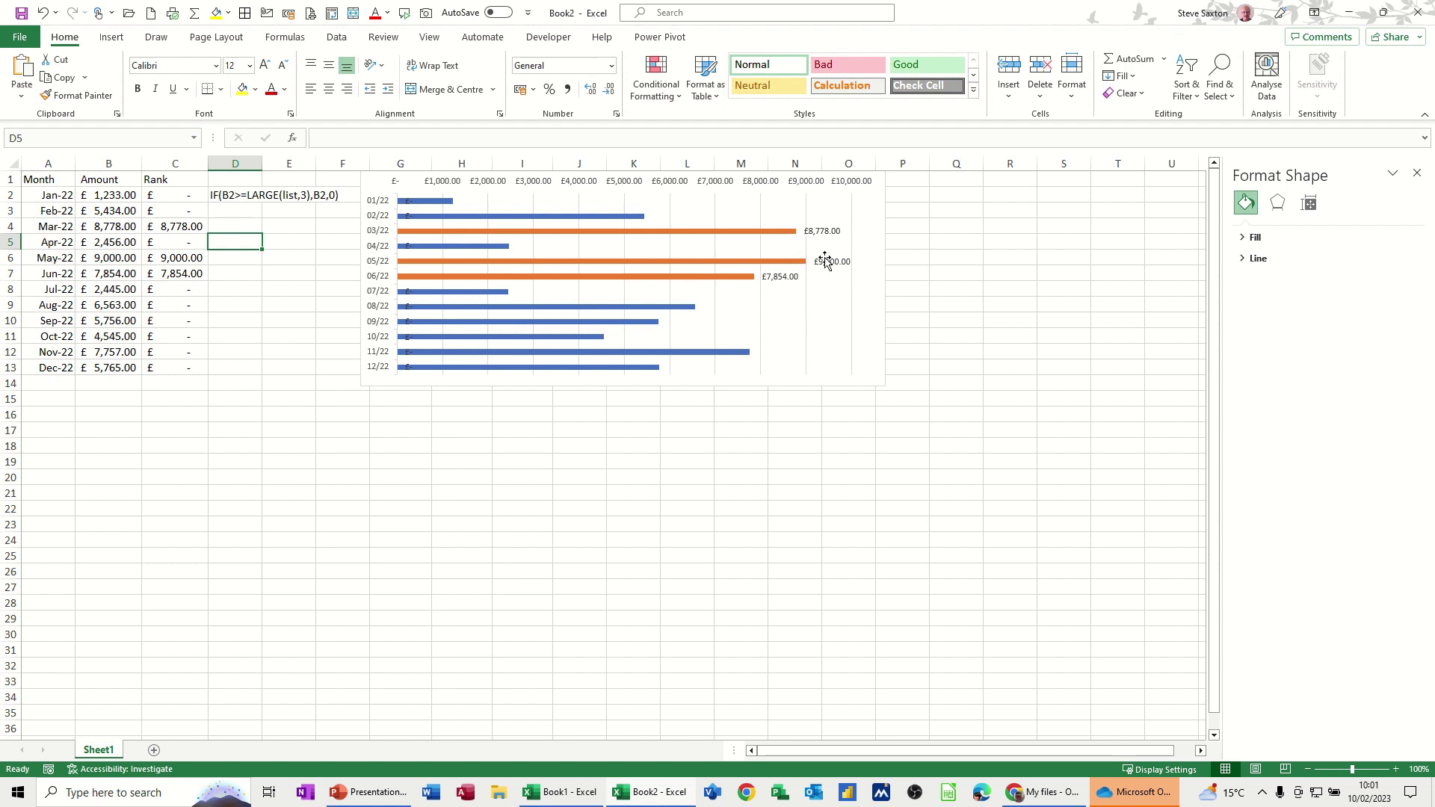
# Set the Feb-22 amount in B3 to 10000
pyautogui.click(94, 212)
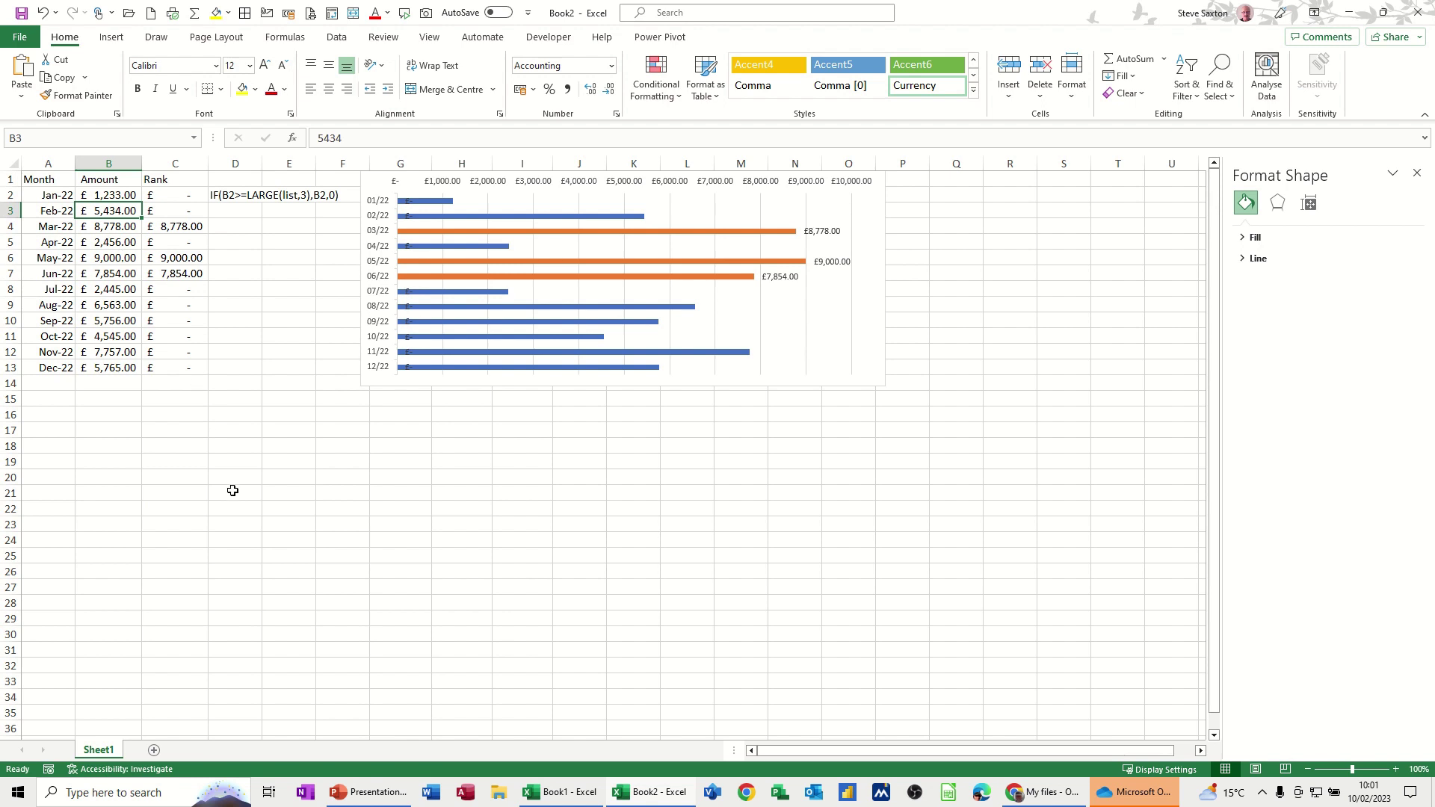
pyautogui.write('10000')
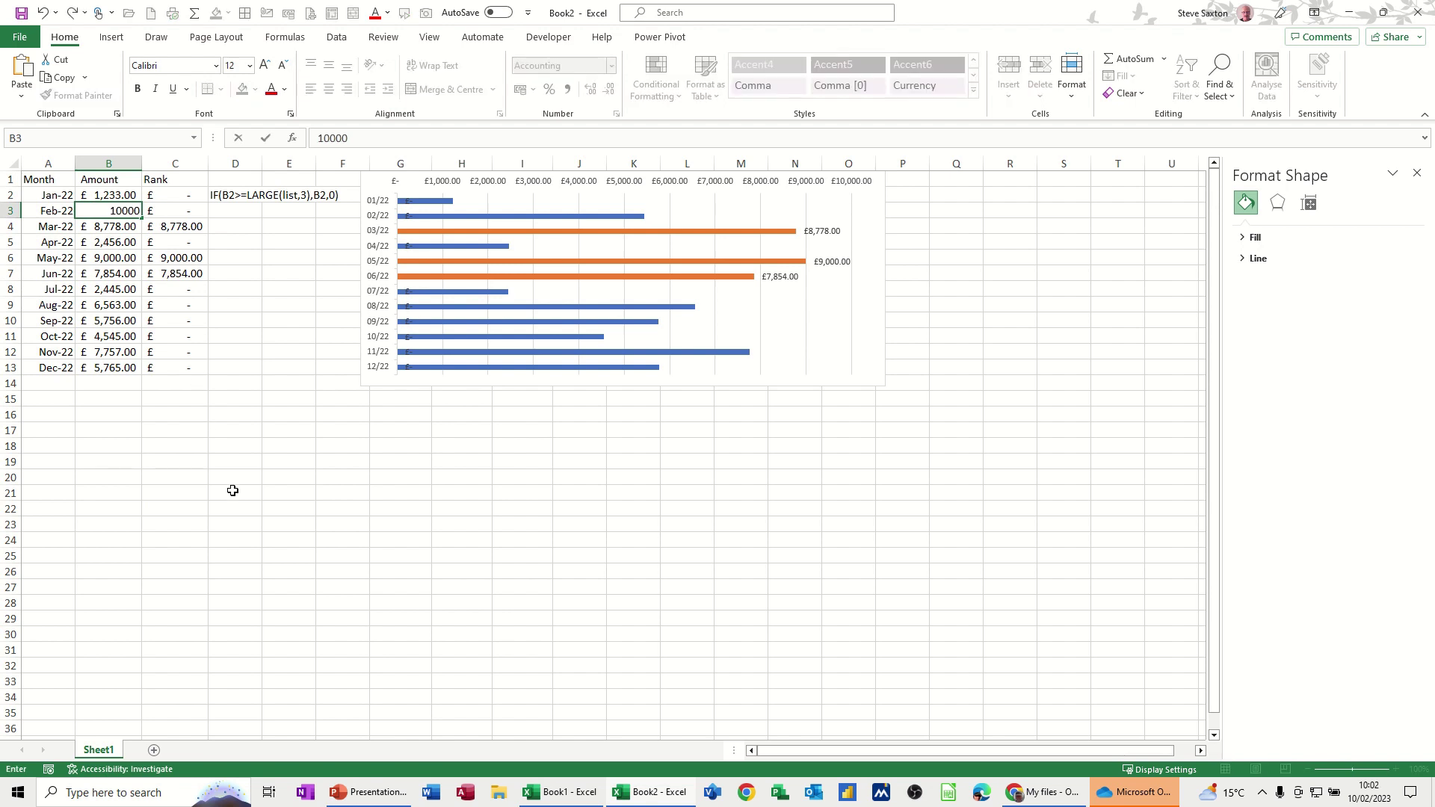
pyautogui.press('Return')
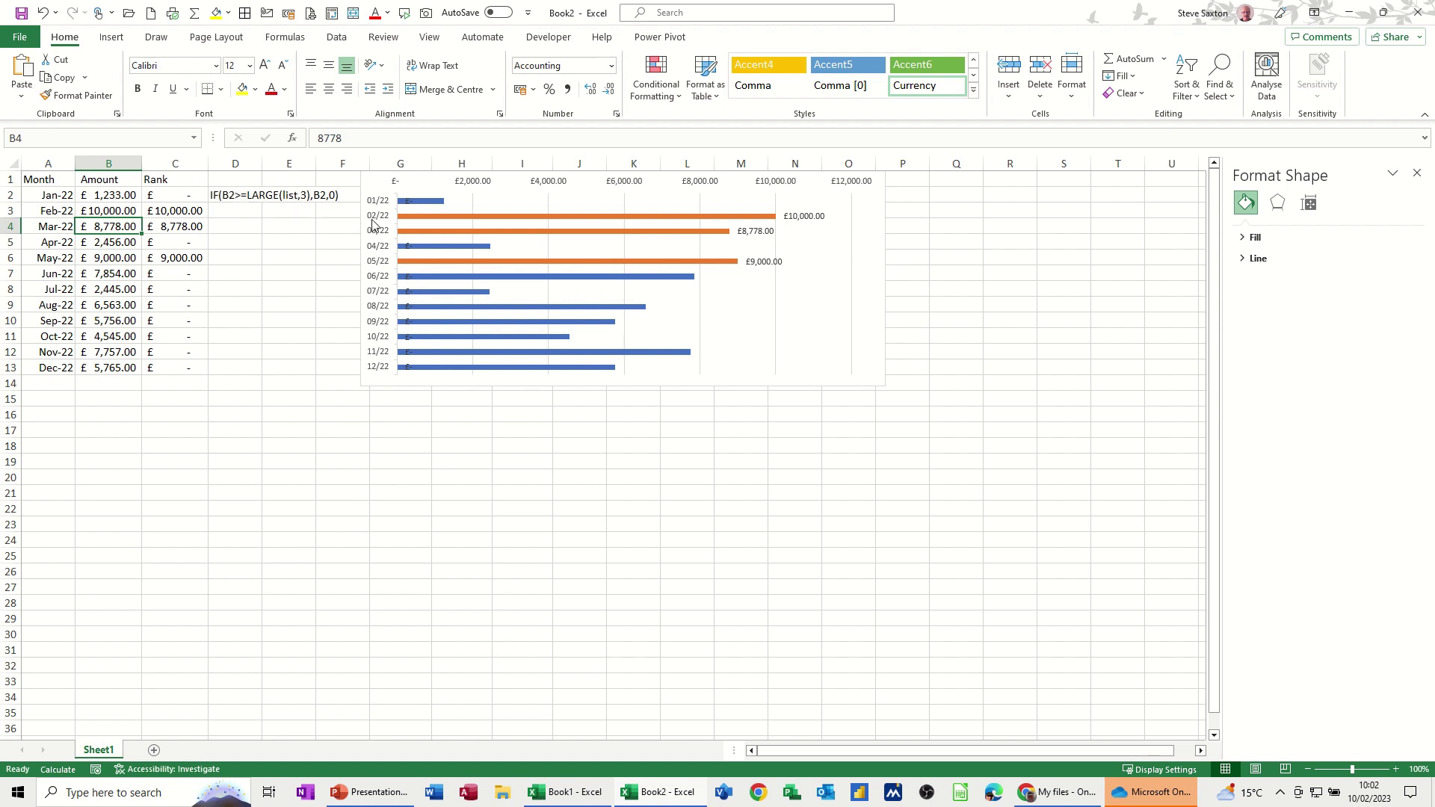
# Extend the Month, Amount and Rank columns from row 13 down to row 17, continuing the months to Apr-23
pyautogui.click(49, 368)
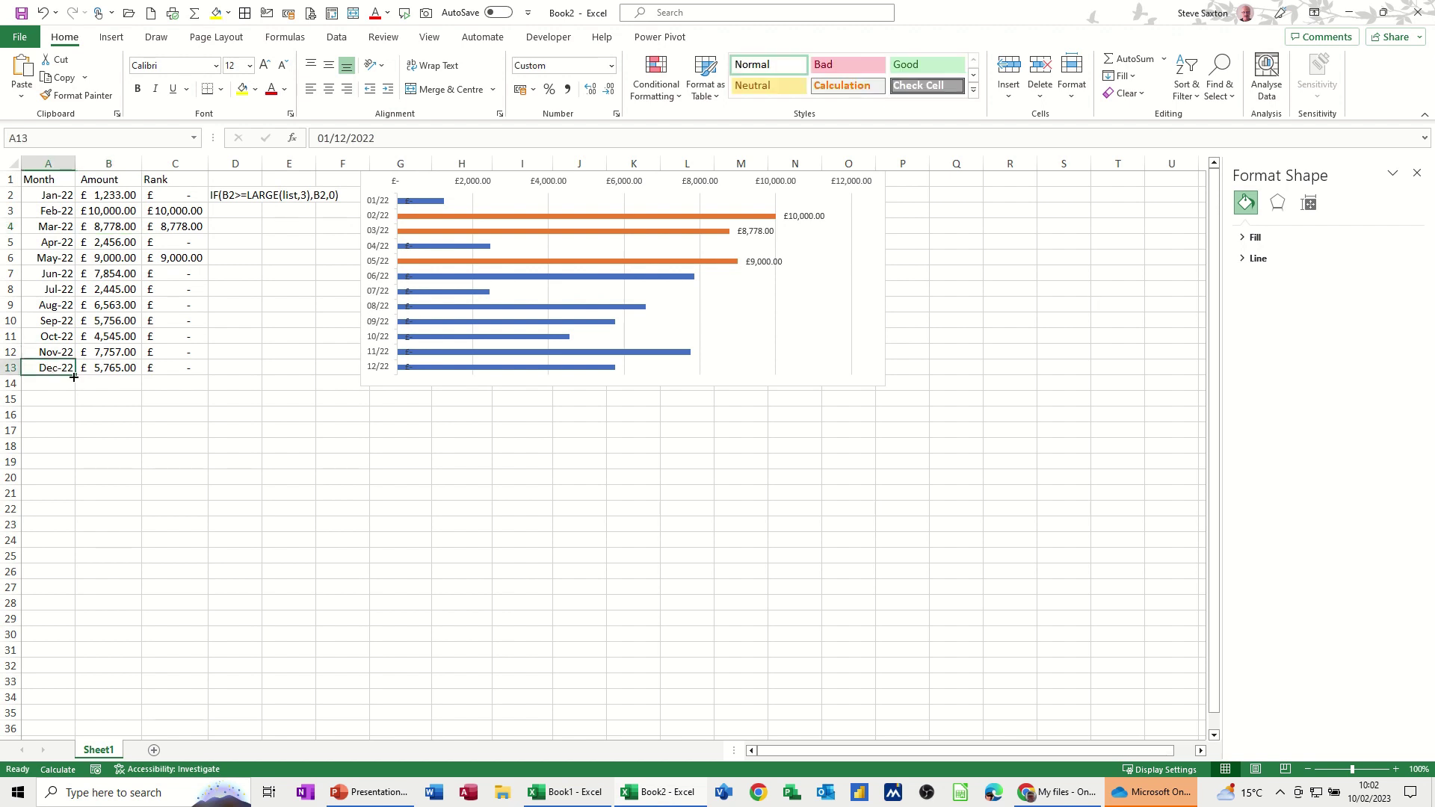
pyautogui.moveTo(74, 376); pyautogui.dragTo(76, 433)
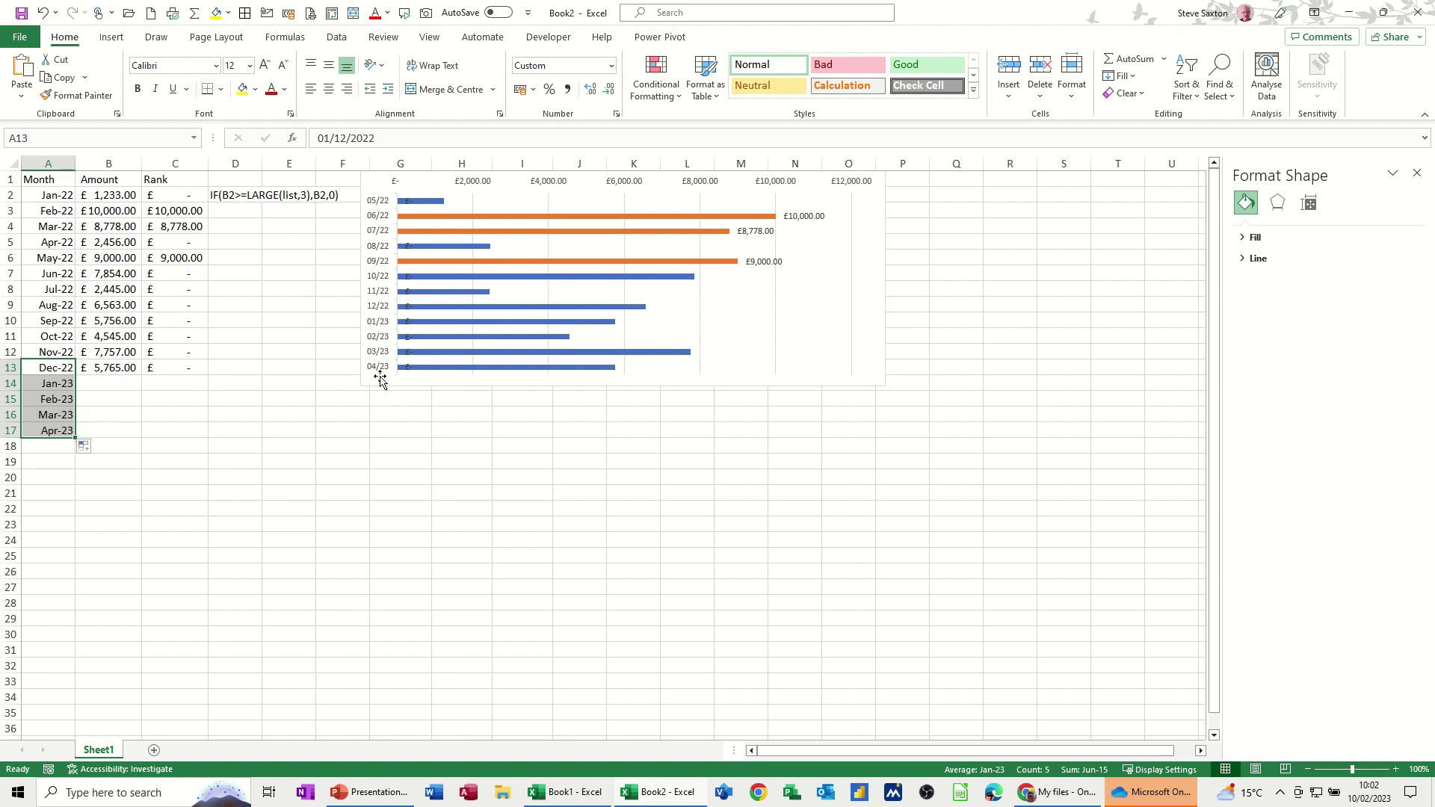
pyautogui.click(117, 368)
pyautogui.moveTo(141, 375); pyautogui.dragTo(134, 431)
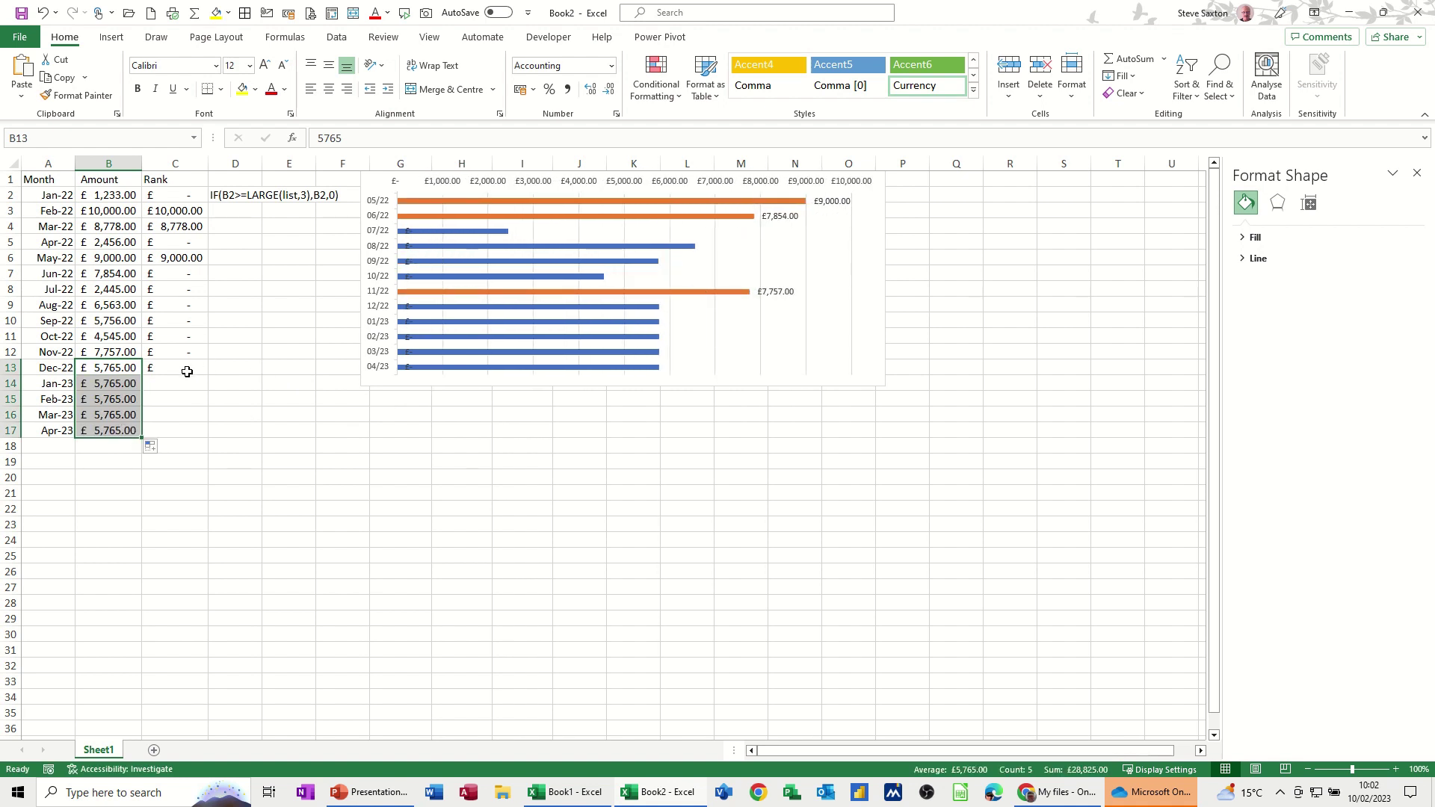
pyautogui.click(198, 373)
pyautogui.moveTo(212, 376); pyautogui.dragTo(196, 435)
# Set the Mar-23 amount in B16 to 10001
pyautogui.click(104, 417)
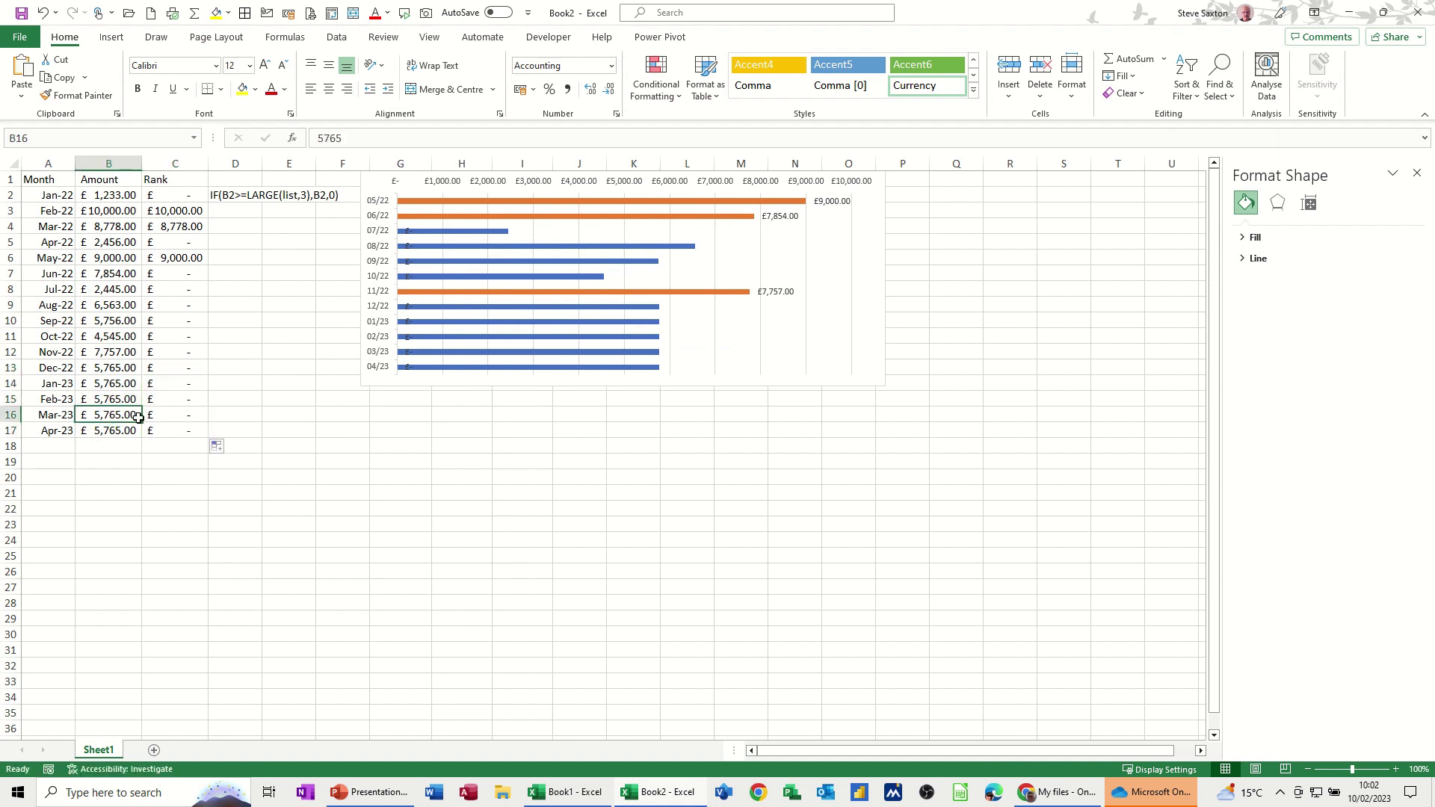
pyautogui.write('10')
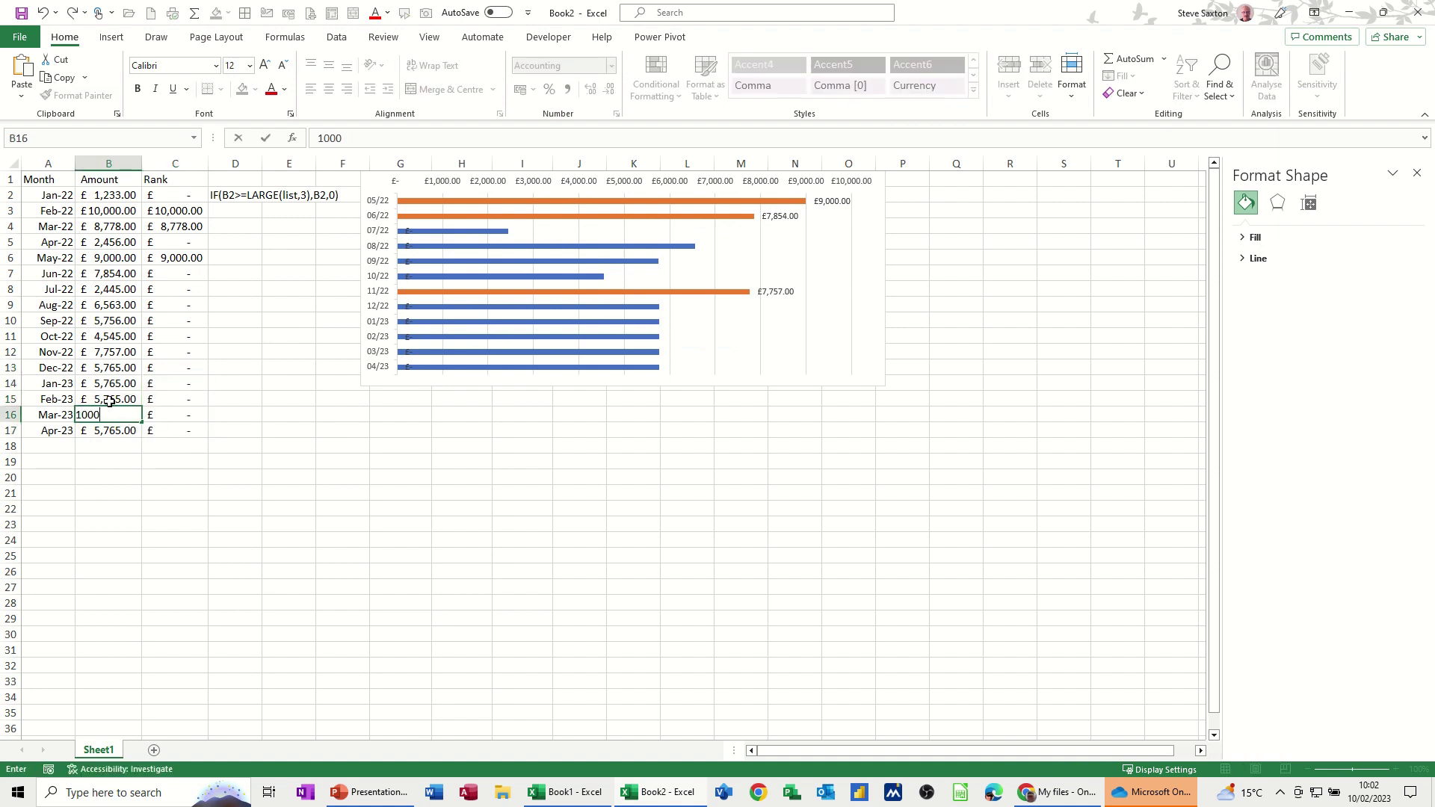
pyautogui.press('Return')
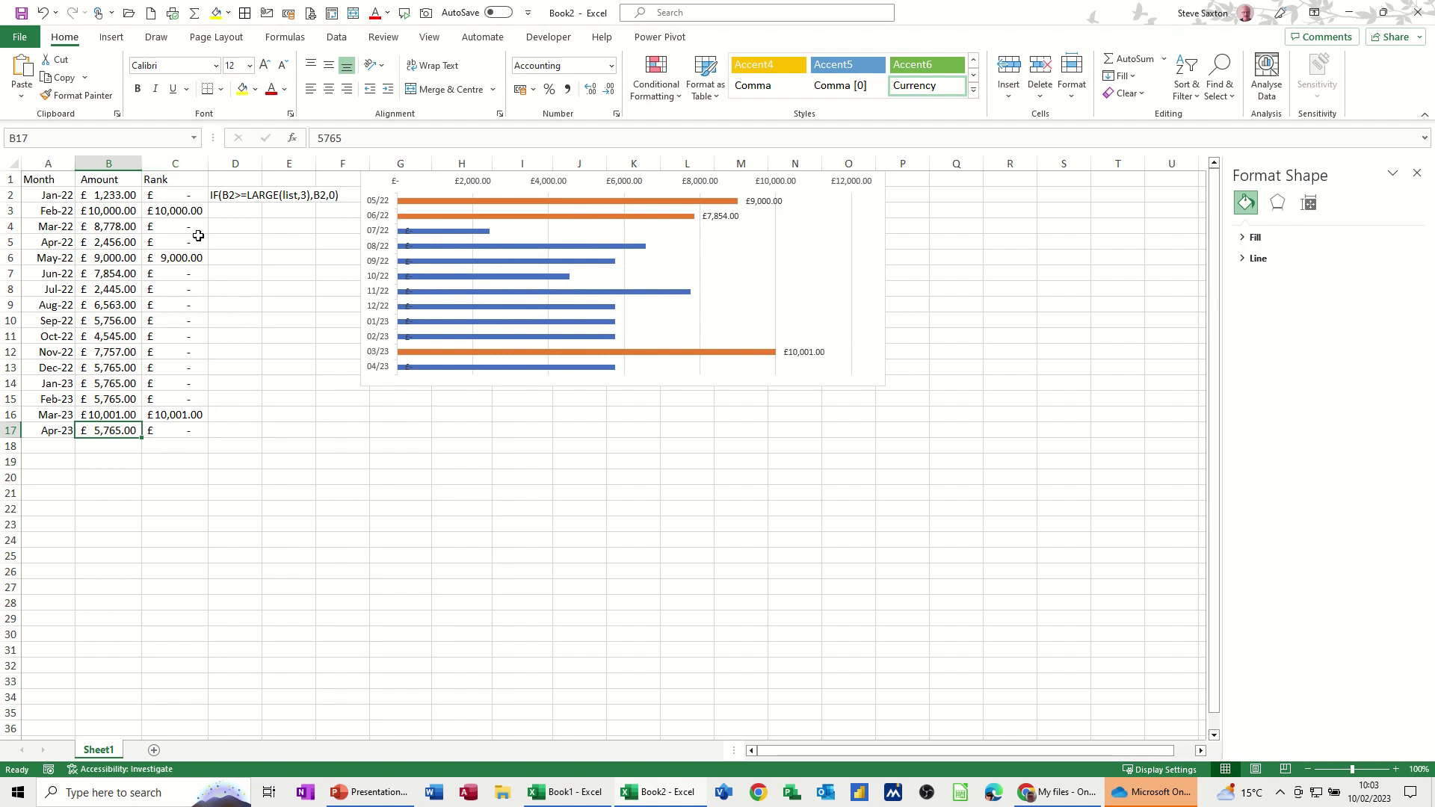
# Check the name of the Amount column's range, then move the chart below the helper table and examine the Month formula in G2
pyautogui.click(100, 162)
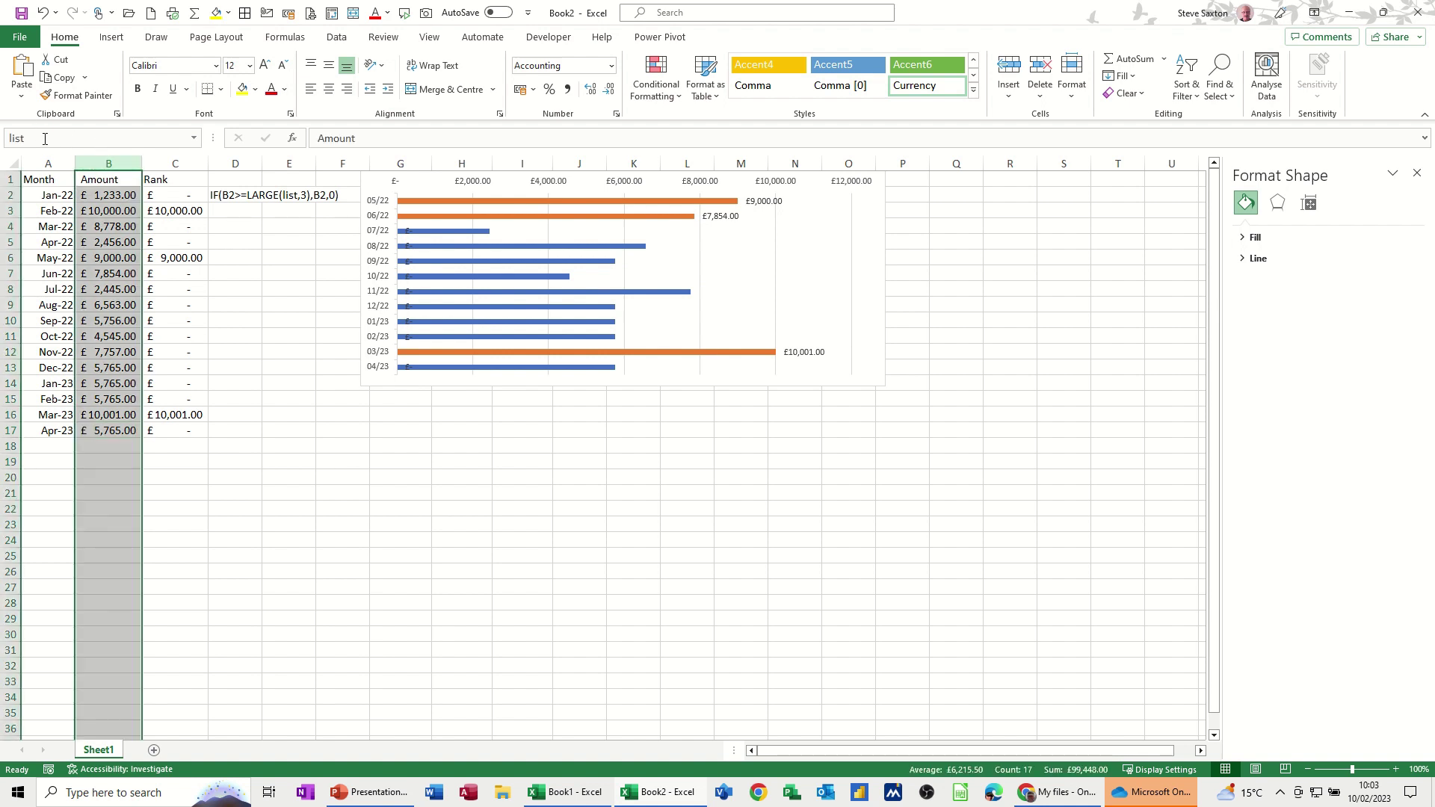
pyautogui.moveTo(390, 390); pyautogui.dragTo(440, 607)
pyautogui.click(412, 200)
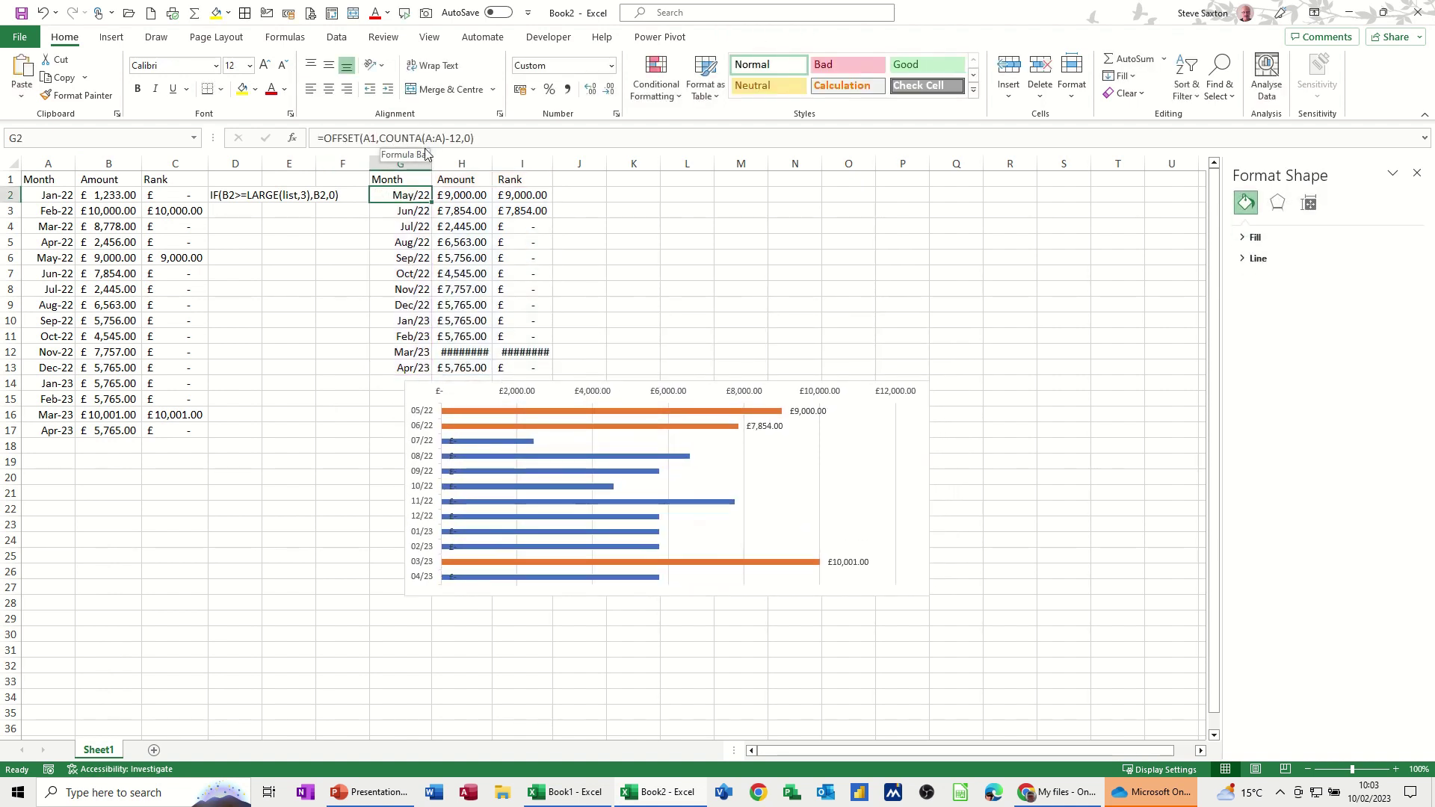
# Autofit the helper table's Amount and Rank columns and move the chart back over the table
pyautogui.click(461, 162)
pyautogui.moveTo(461, 195); pyautogui.dragTo(461, 368)
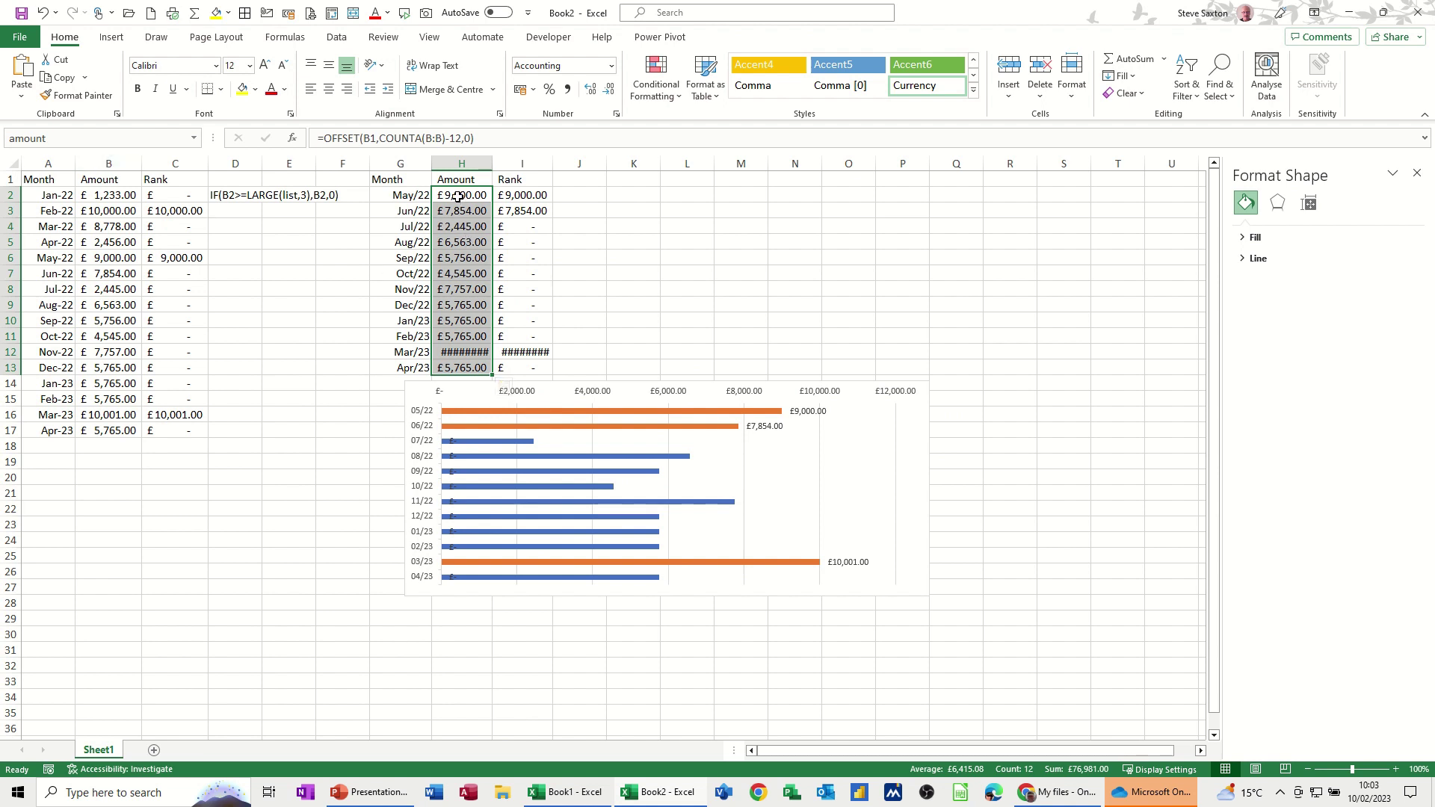
pyautogui.hotkey('alt', 'h')
pyautogui.press('o')
pyautogui.press('i')
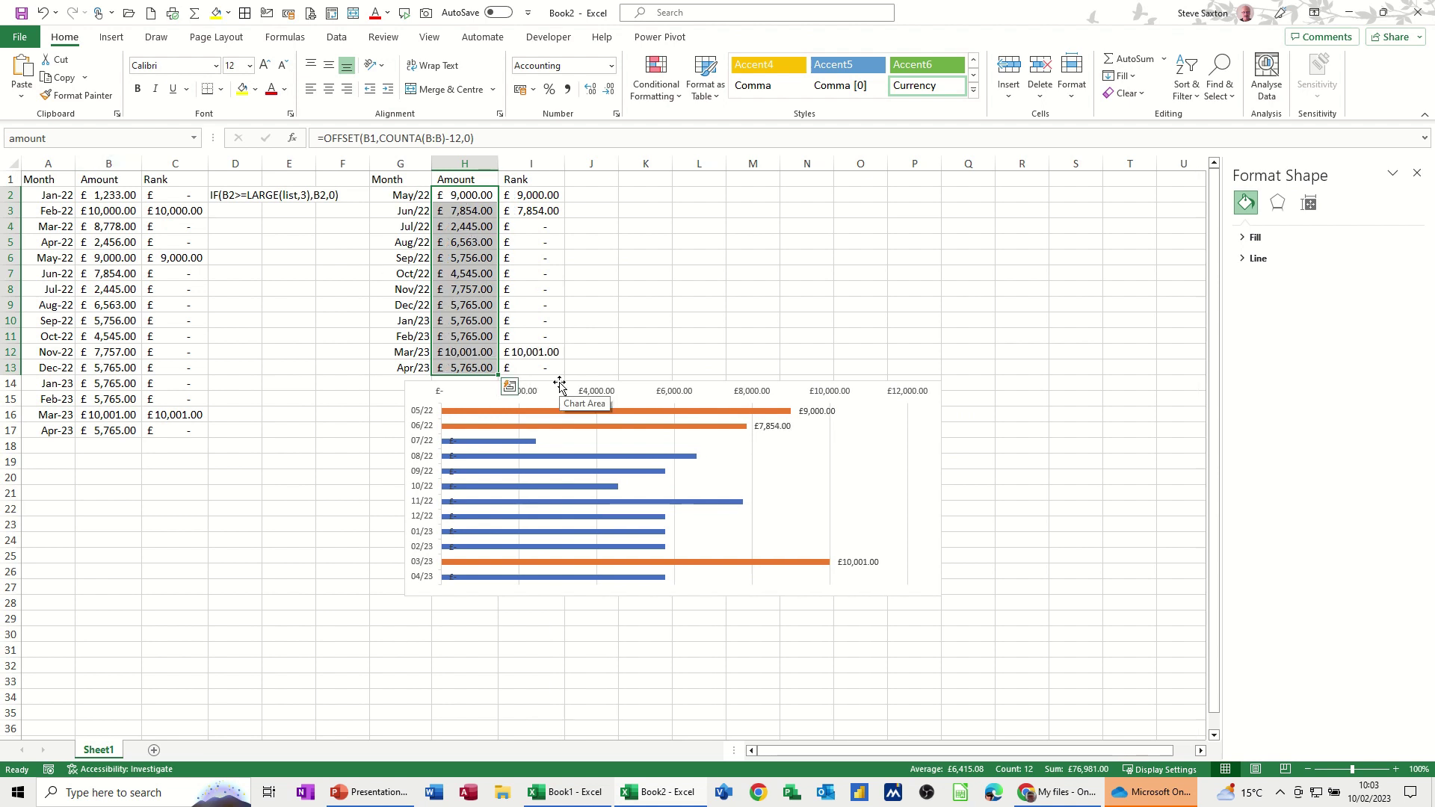
pyautogui.moveTo(559, 385); pyautogui.dragTo(520, 173)
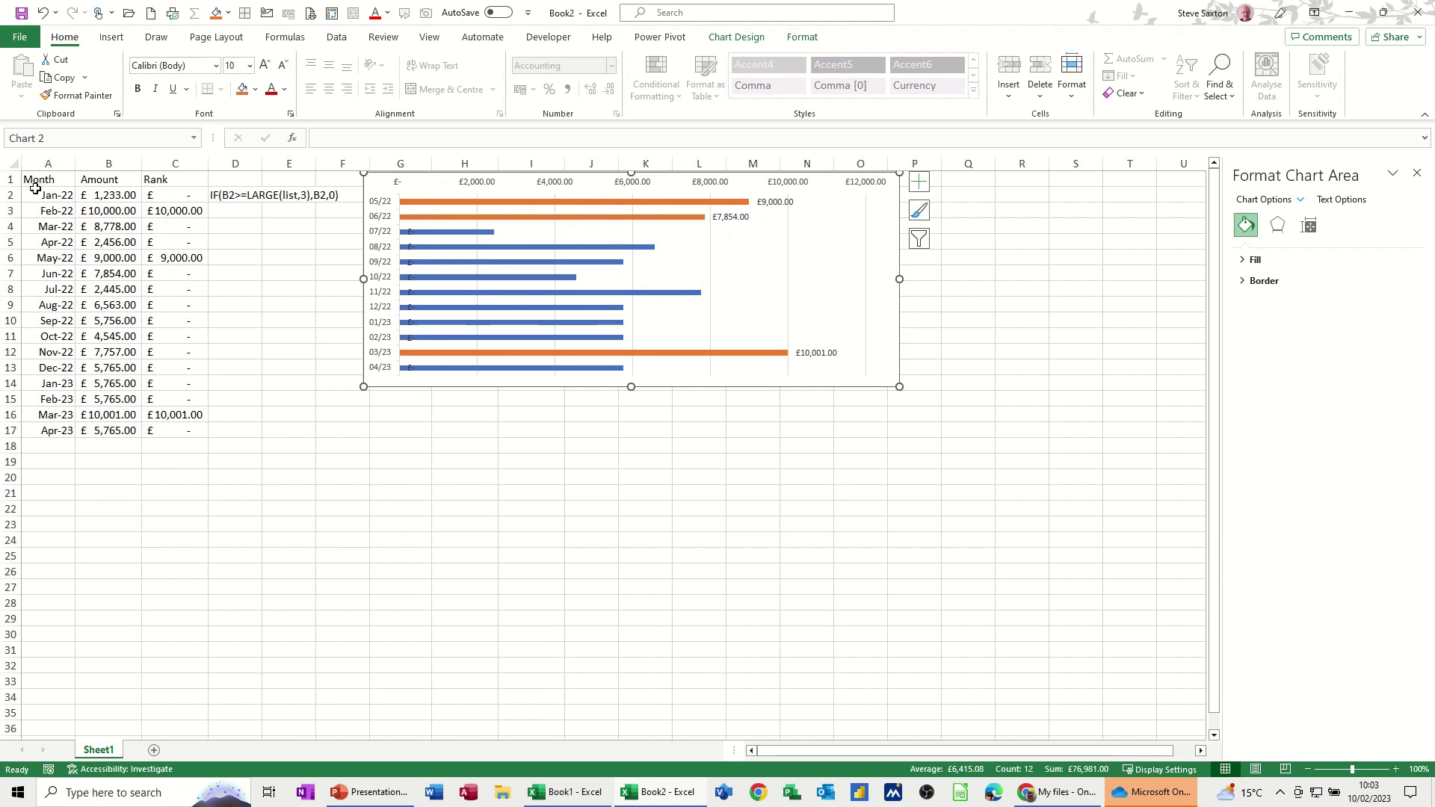
# Copy the Month and Amount data in A1:B13 to a new sheet and autofit the Amount column
pyautogui.moveTo(36, 180); pyautogui.dragTo(126, 359)
pyautogui.hotkey('ctrl', 'c')
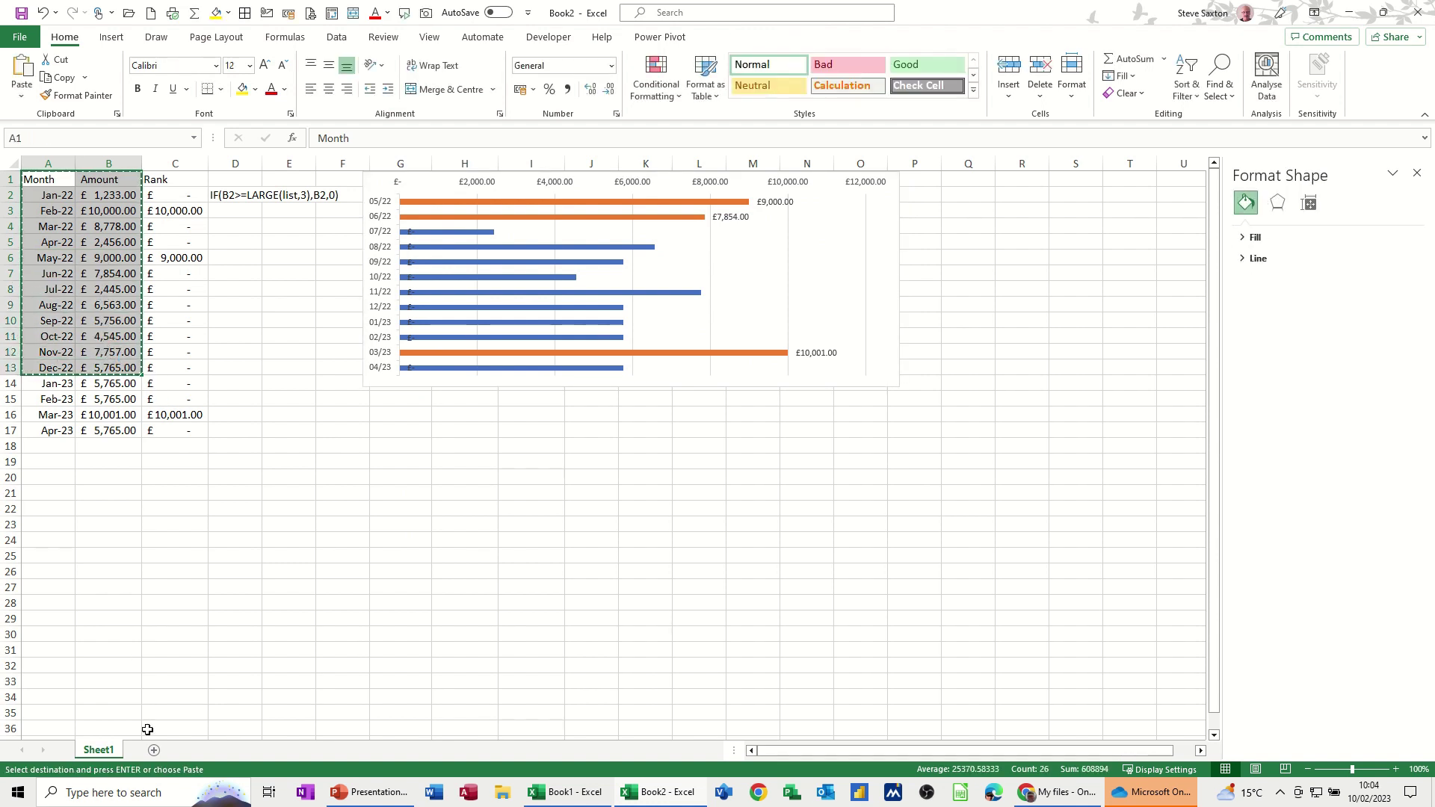
pyautogui.click(154, 750)
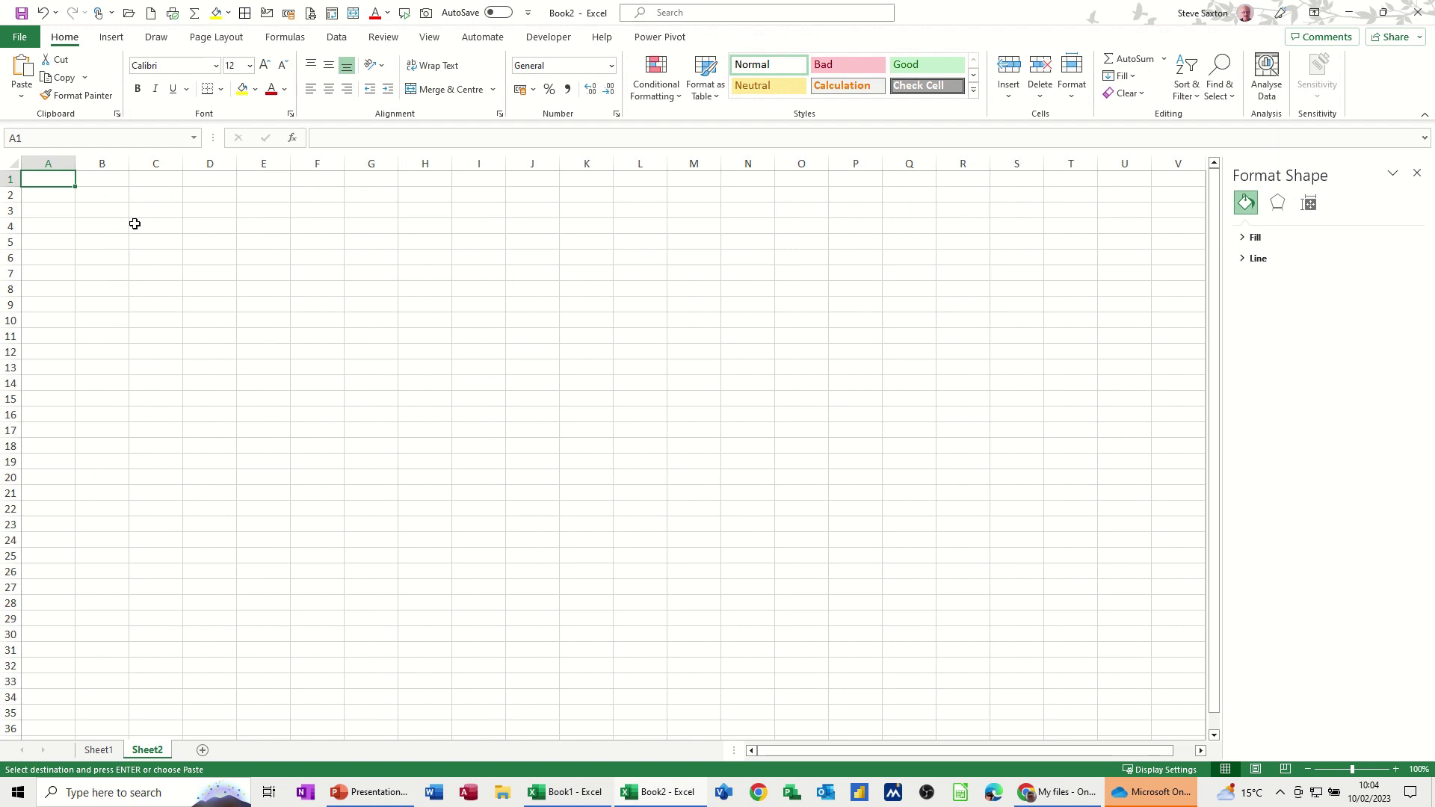
pyautogui.hotkey('ctrl', 'v')
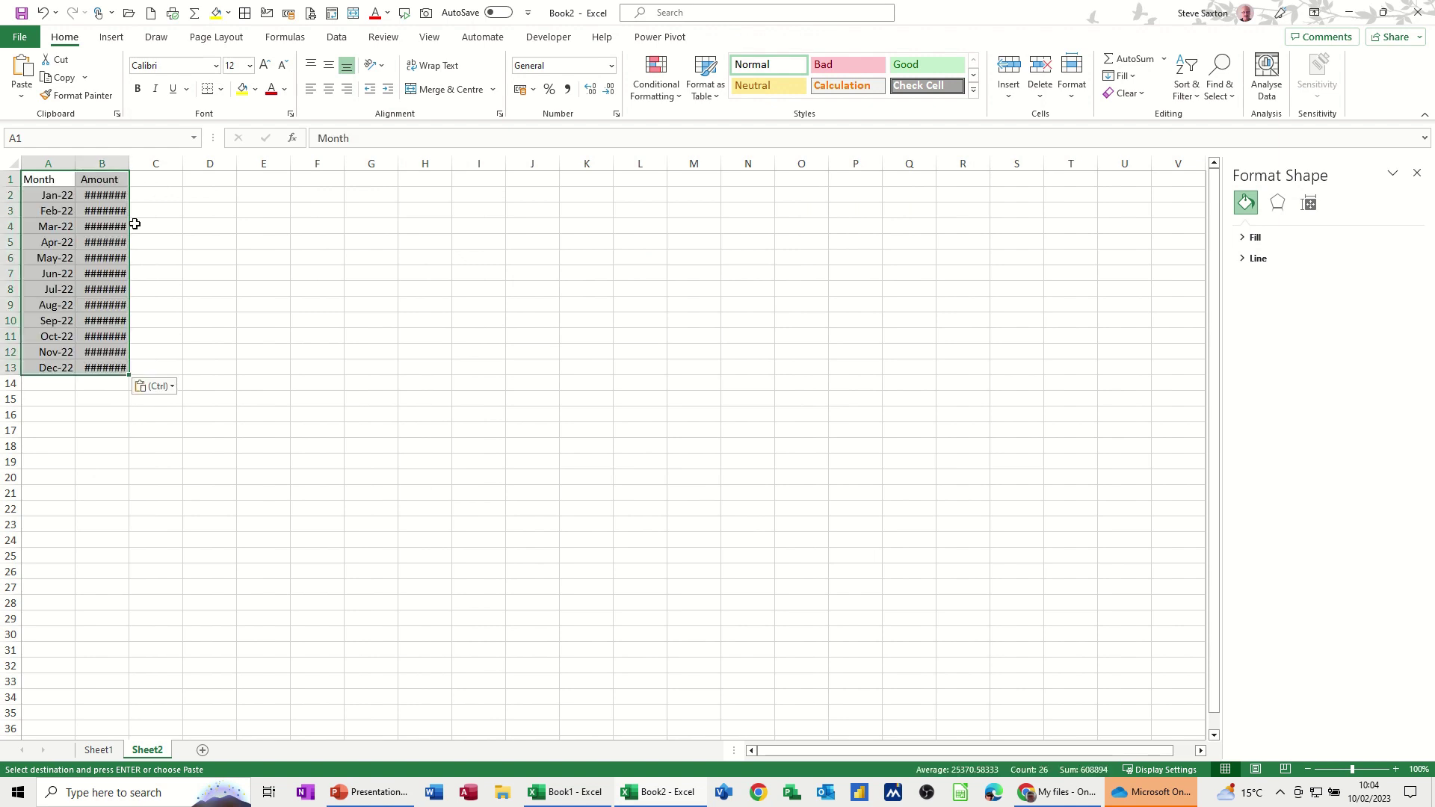
pyautogui.doubleClick(130, 163)
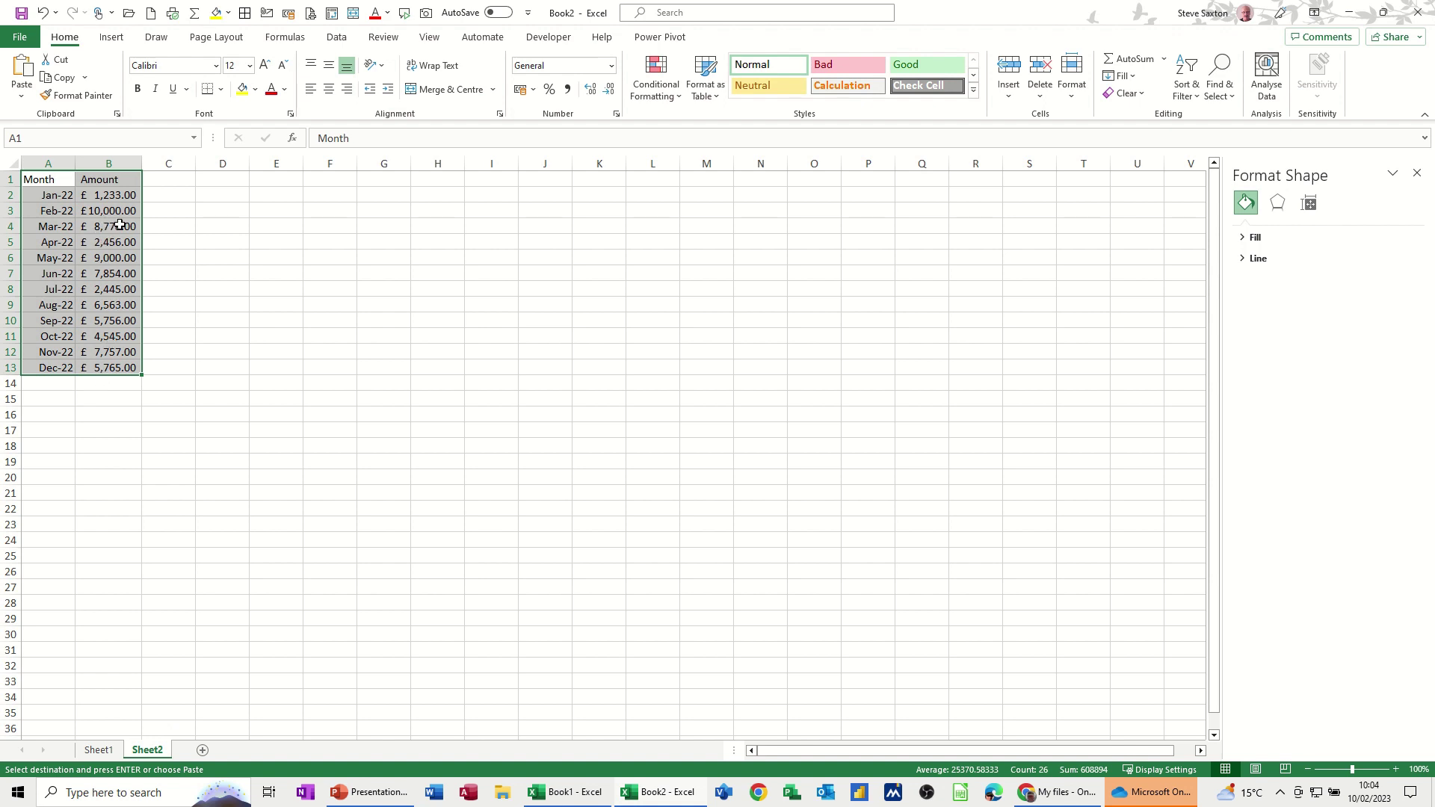
# Add the header Rank in C1 of the new sheet
pyautogui.click(166, 182)
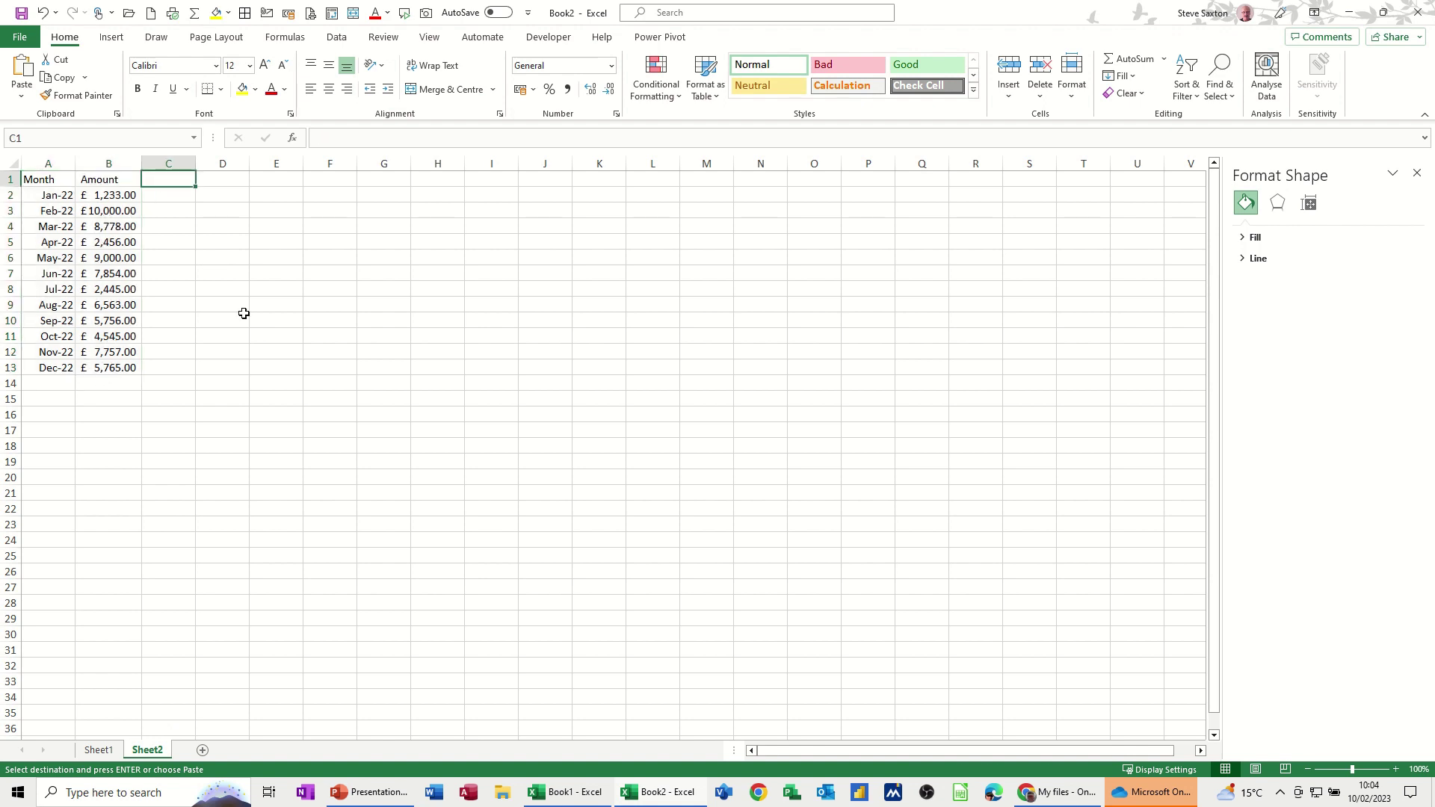
pyautogui.write('Rank')
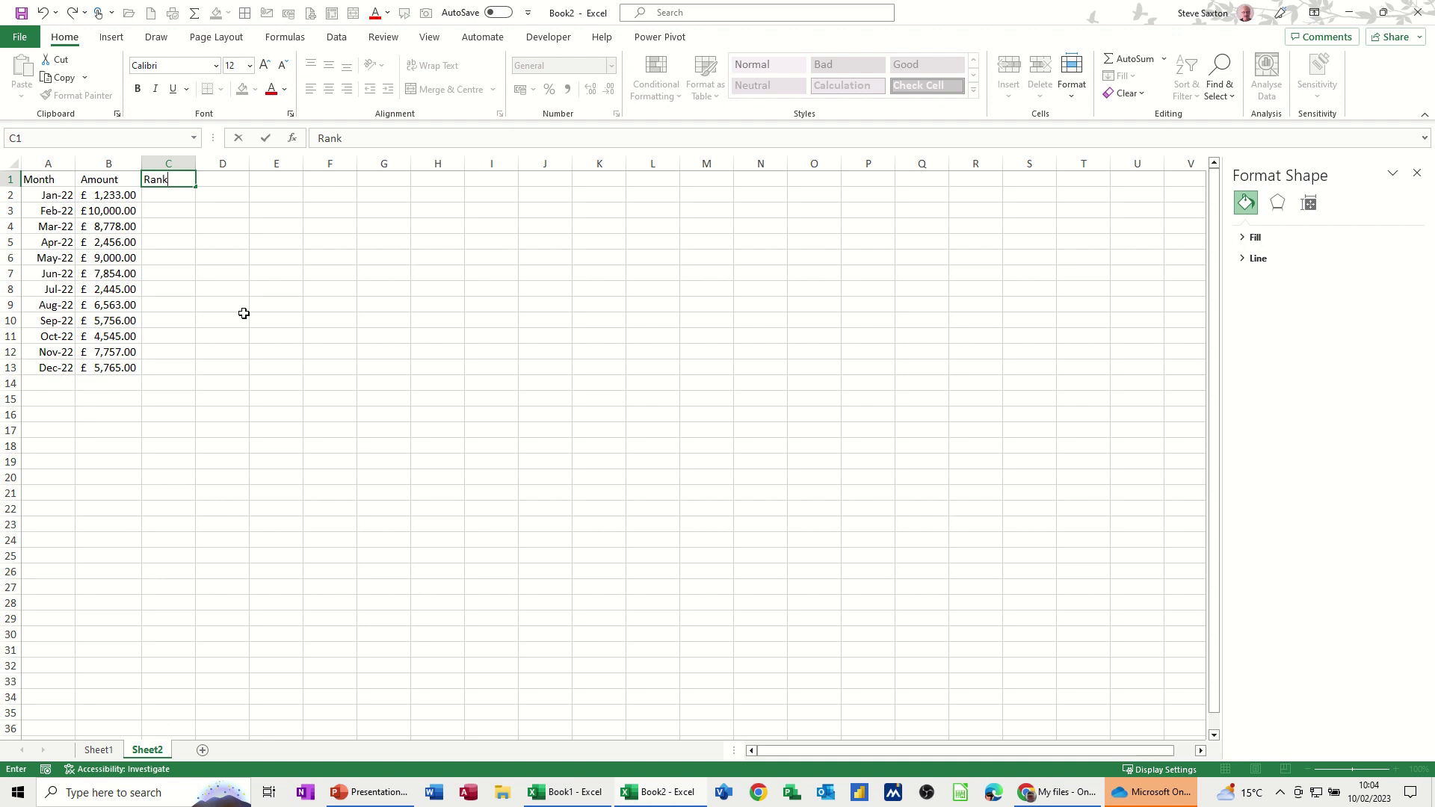
pyautogui.press('Return')
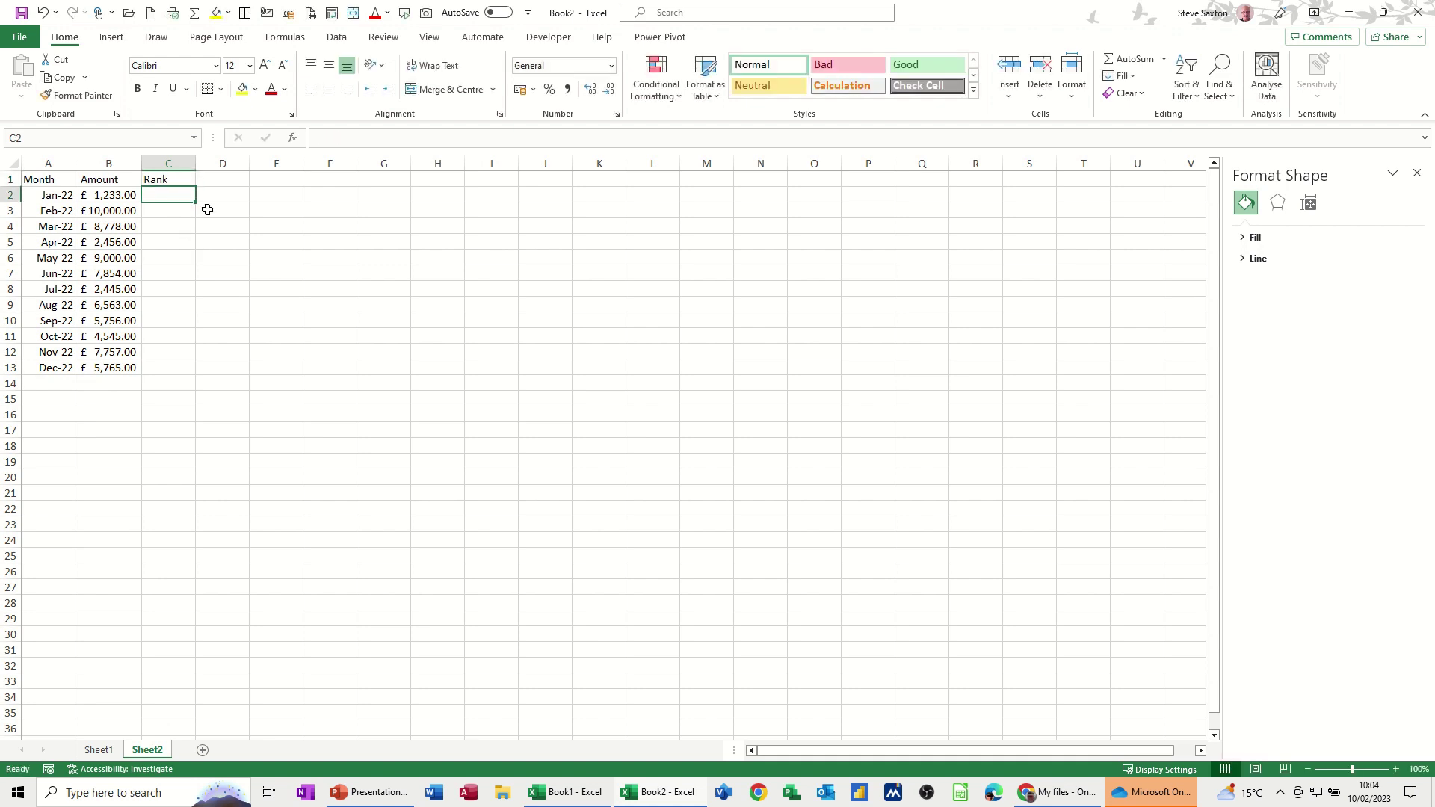
# Enter the formula =IF(B2>=LARGE(mylist,3),B2,0) in C2
pyautogui.write('=i')
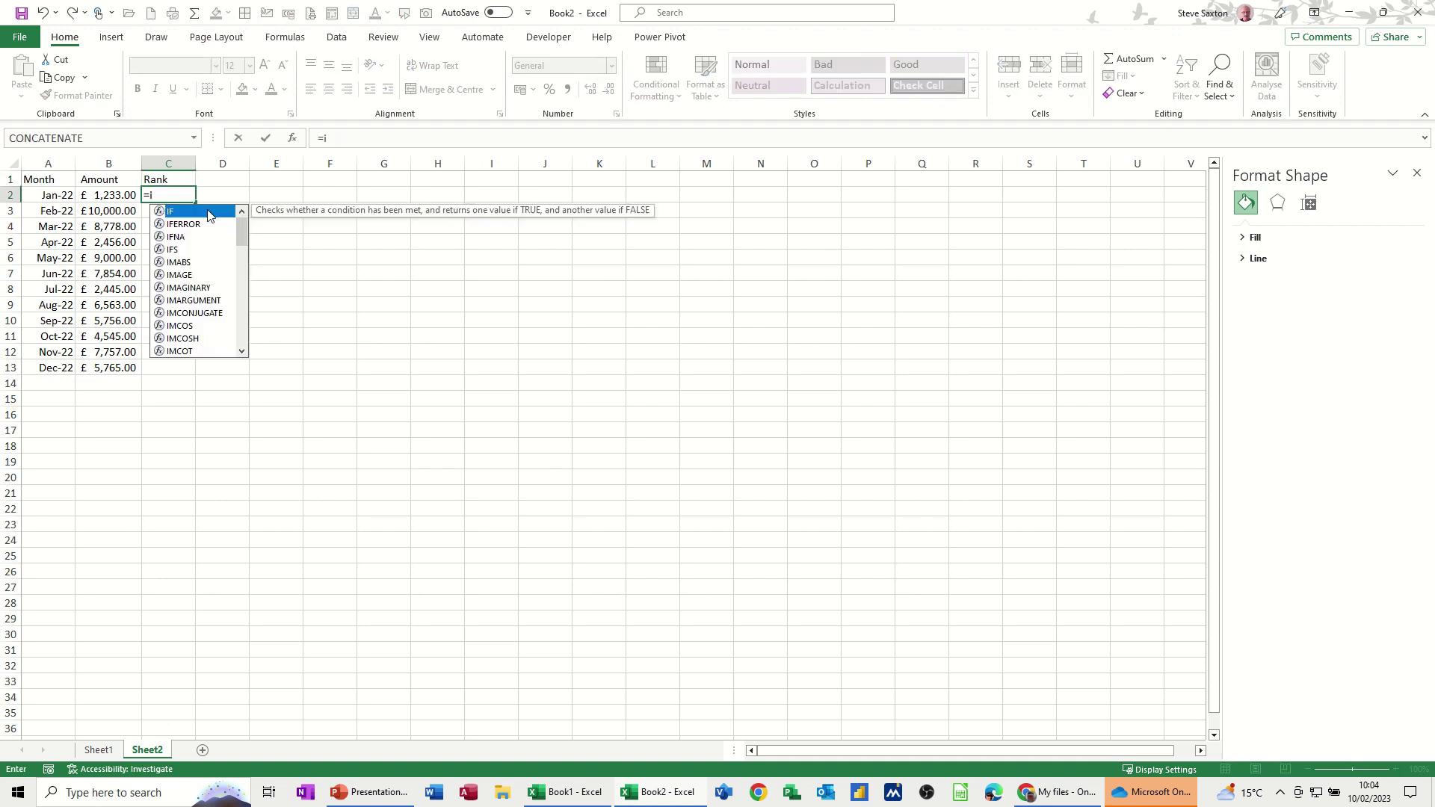
pyautogui.write('f(')
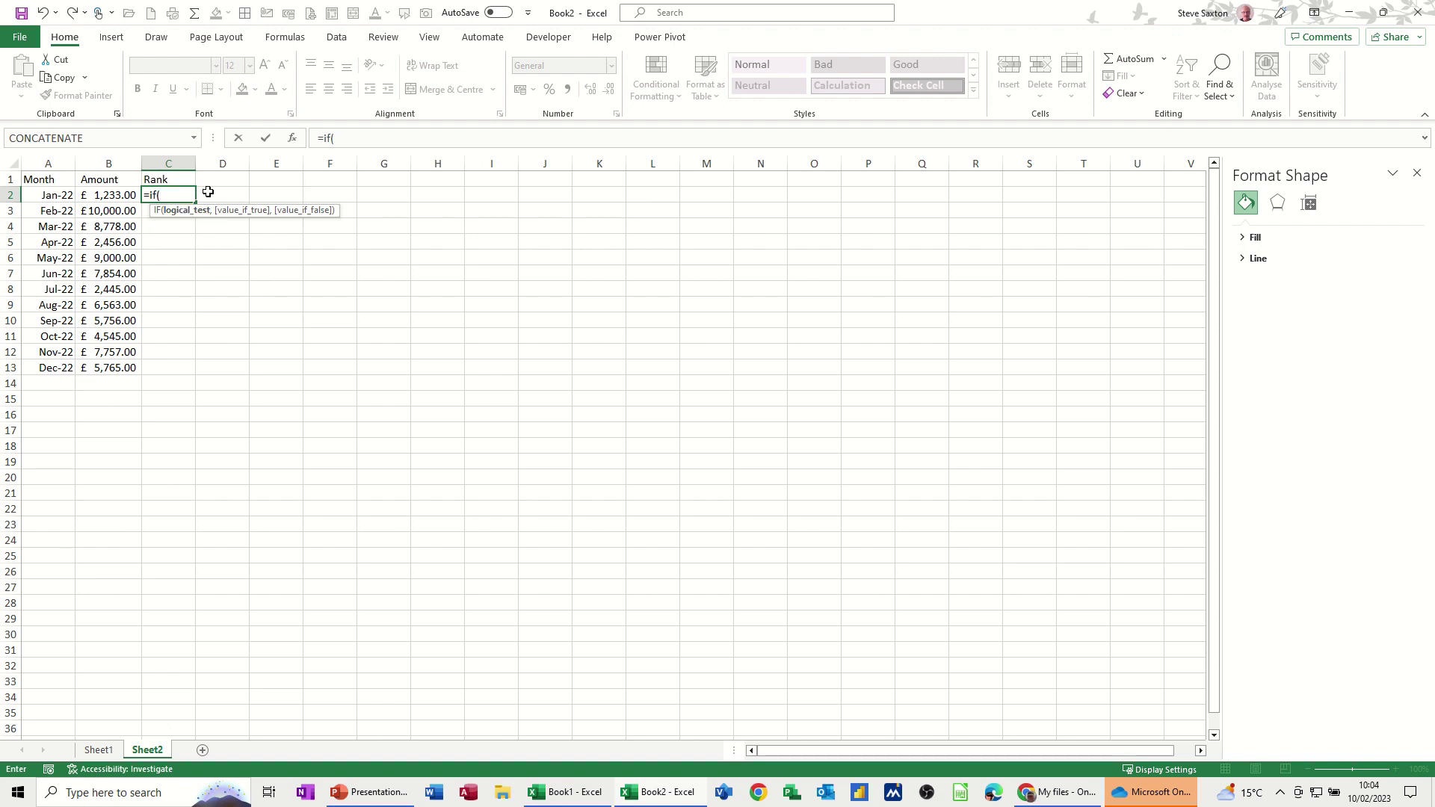
pyautogui.click(116, 197)
pyautogui.write('>')
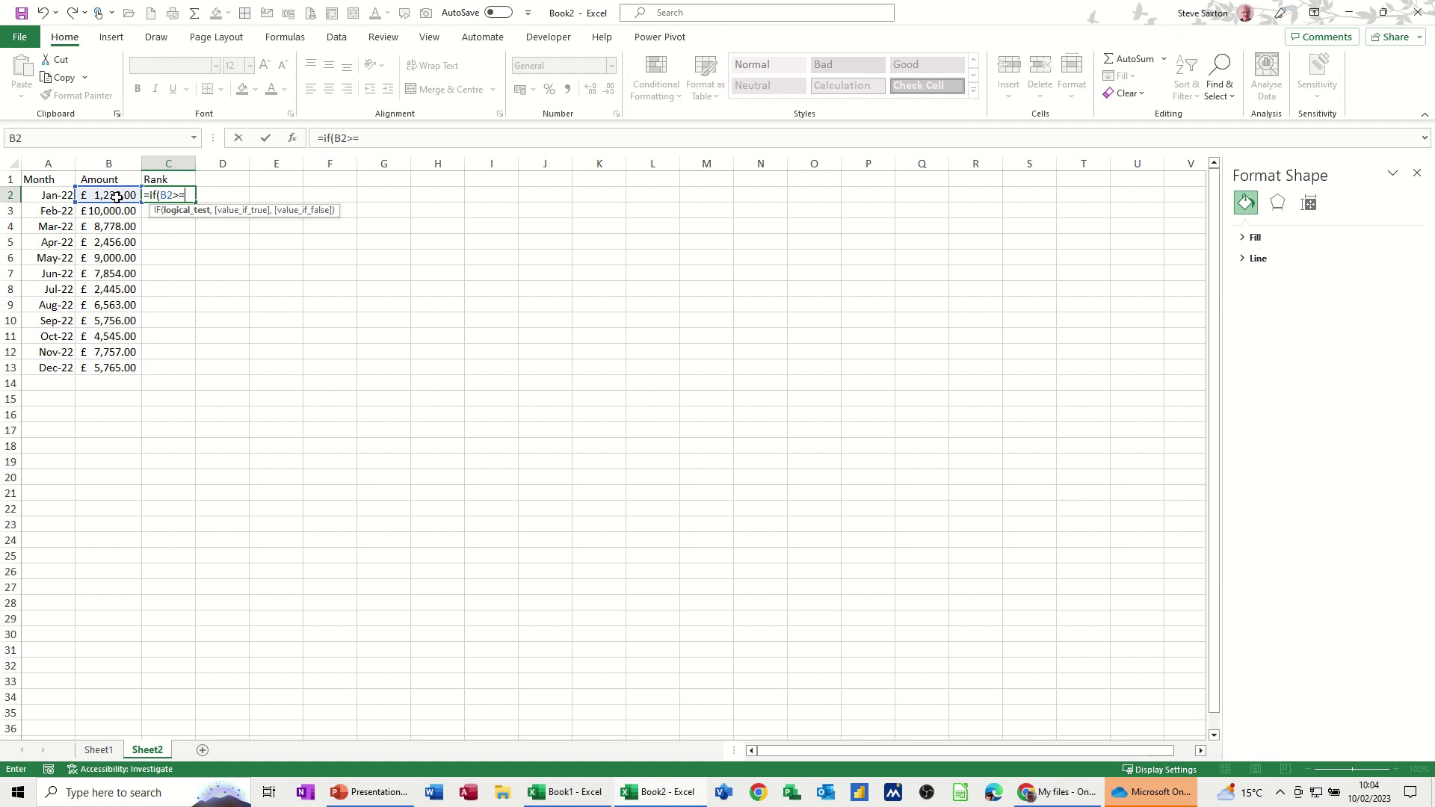
pyautogui.write('=large(')
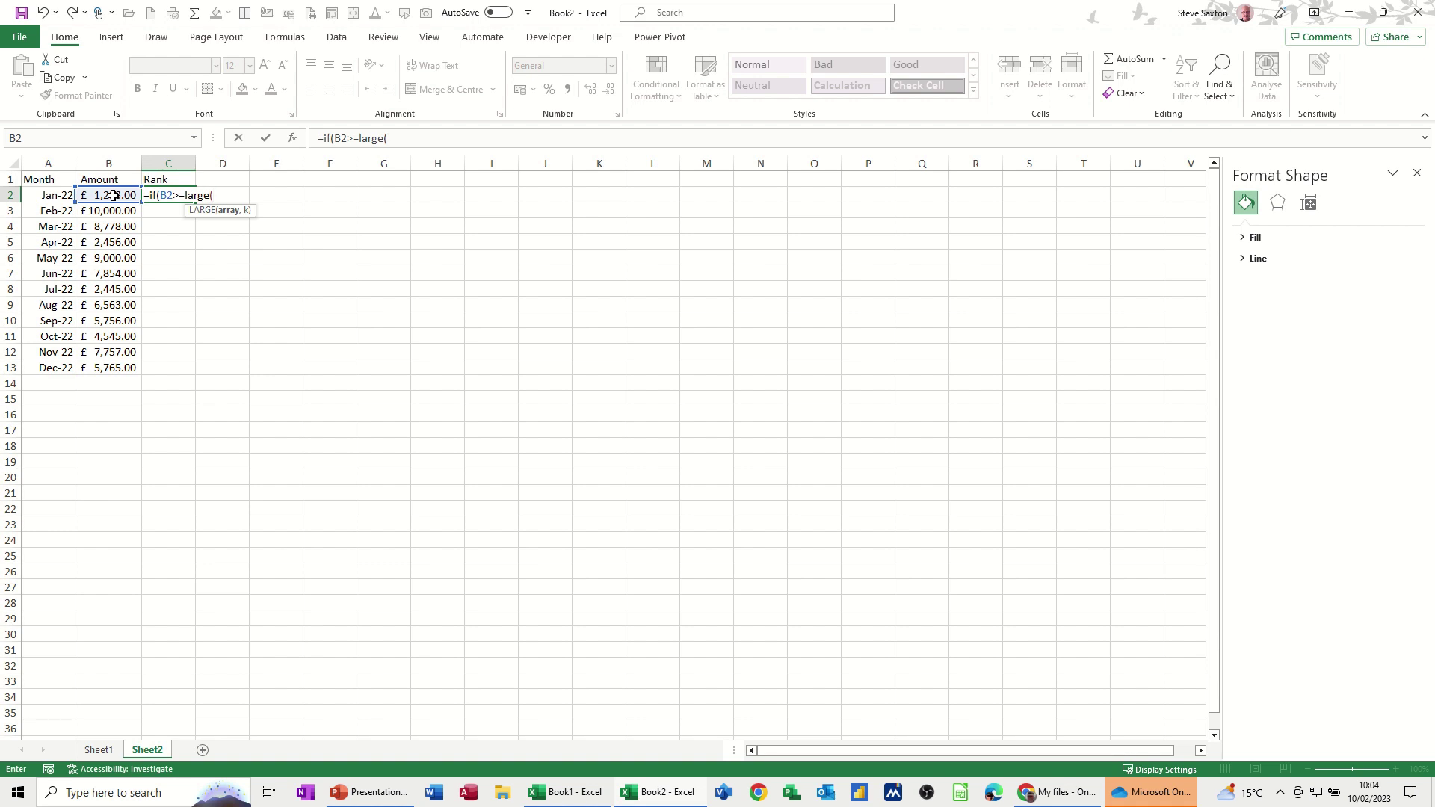
pyautogui.write('mylist,3)')
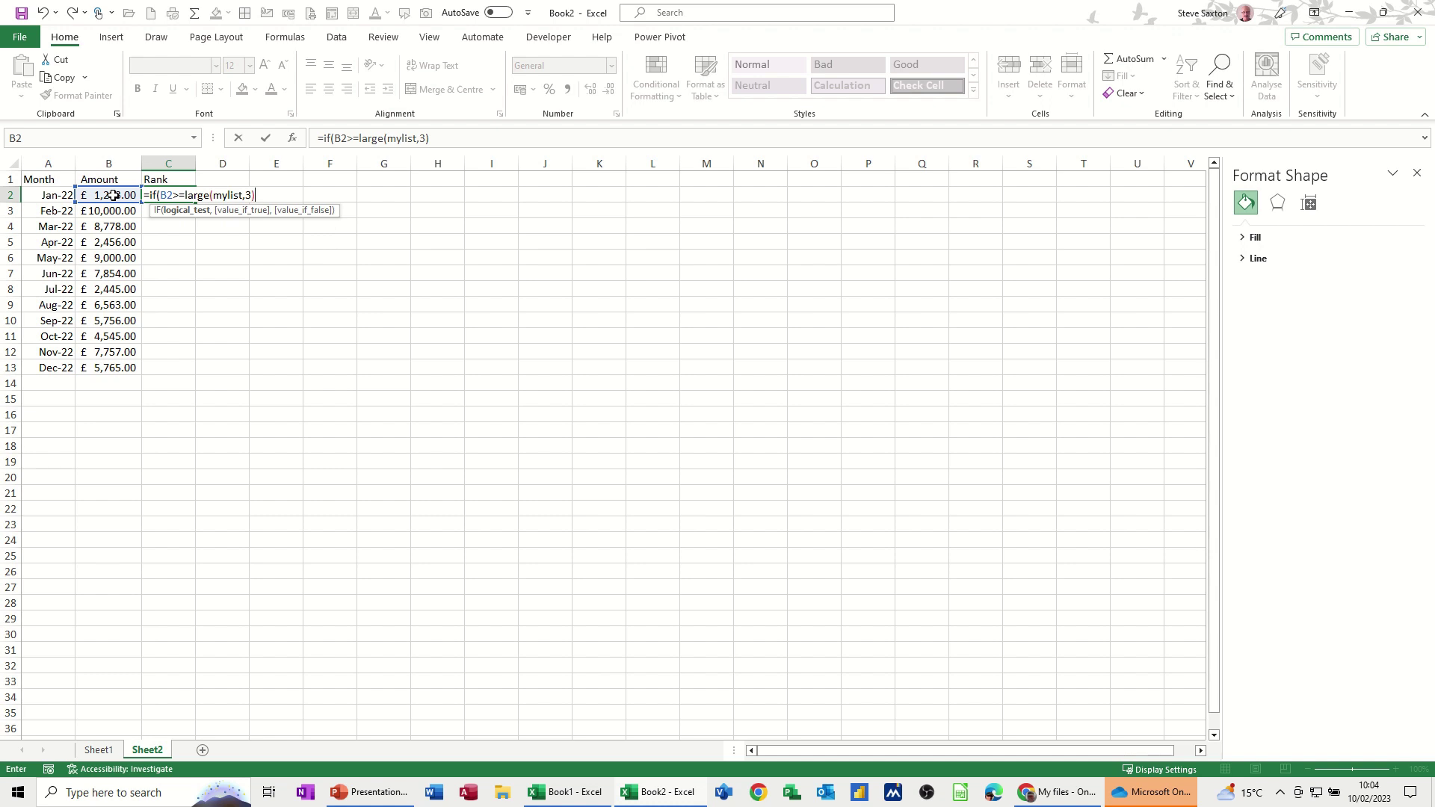
pyautogui.write(',')
pyautogui.click(113, 196)
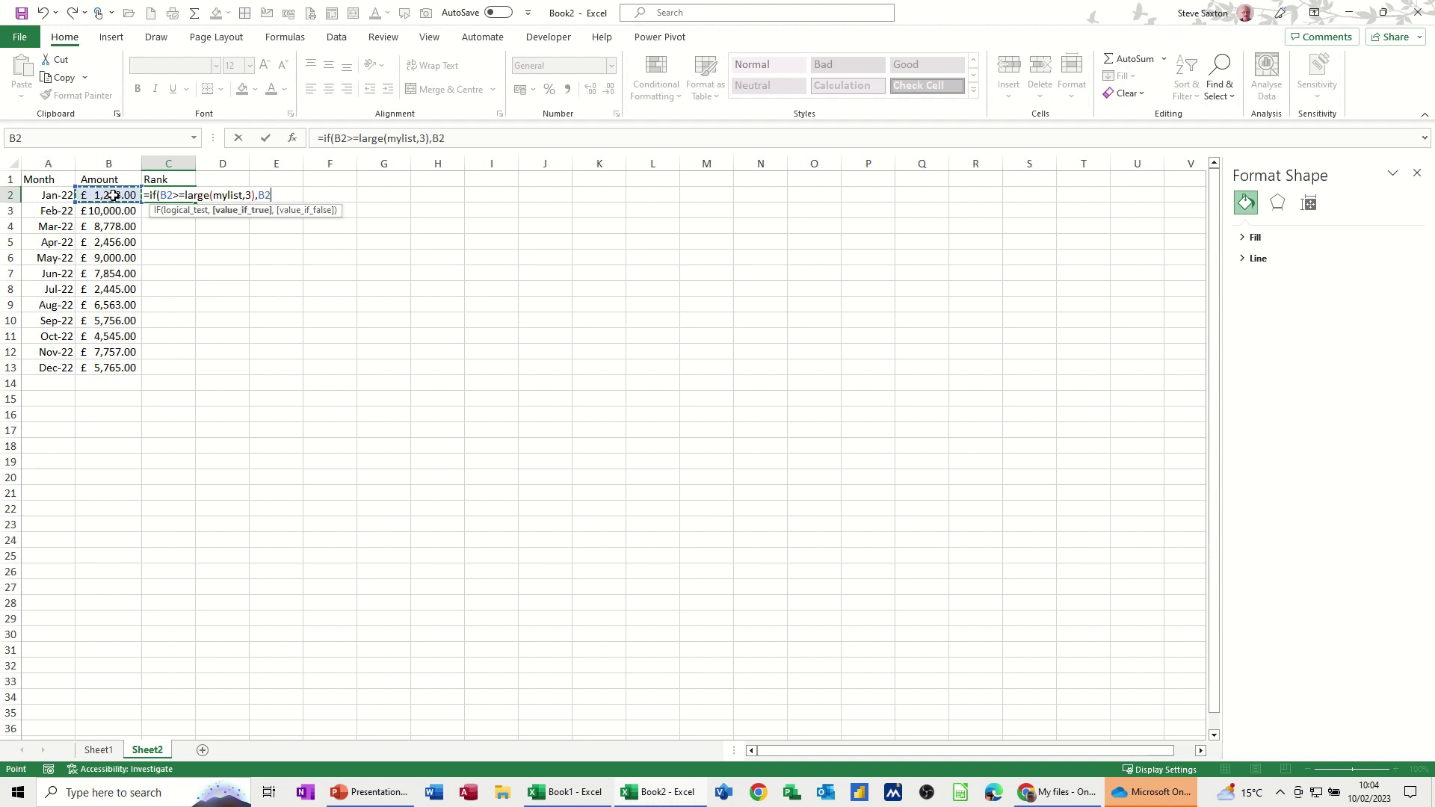
pyautogui.write(',')
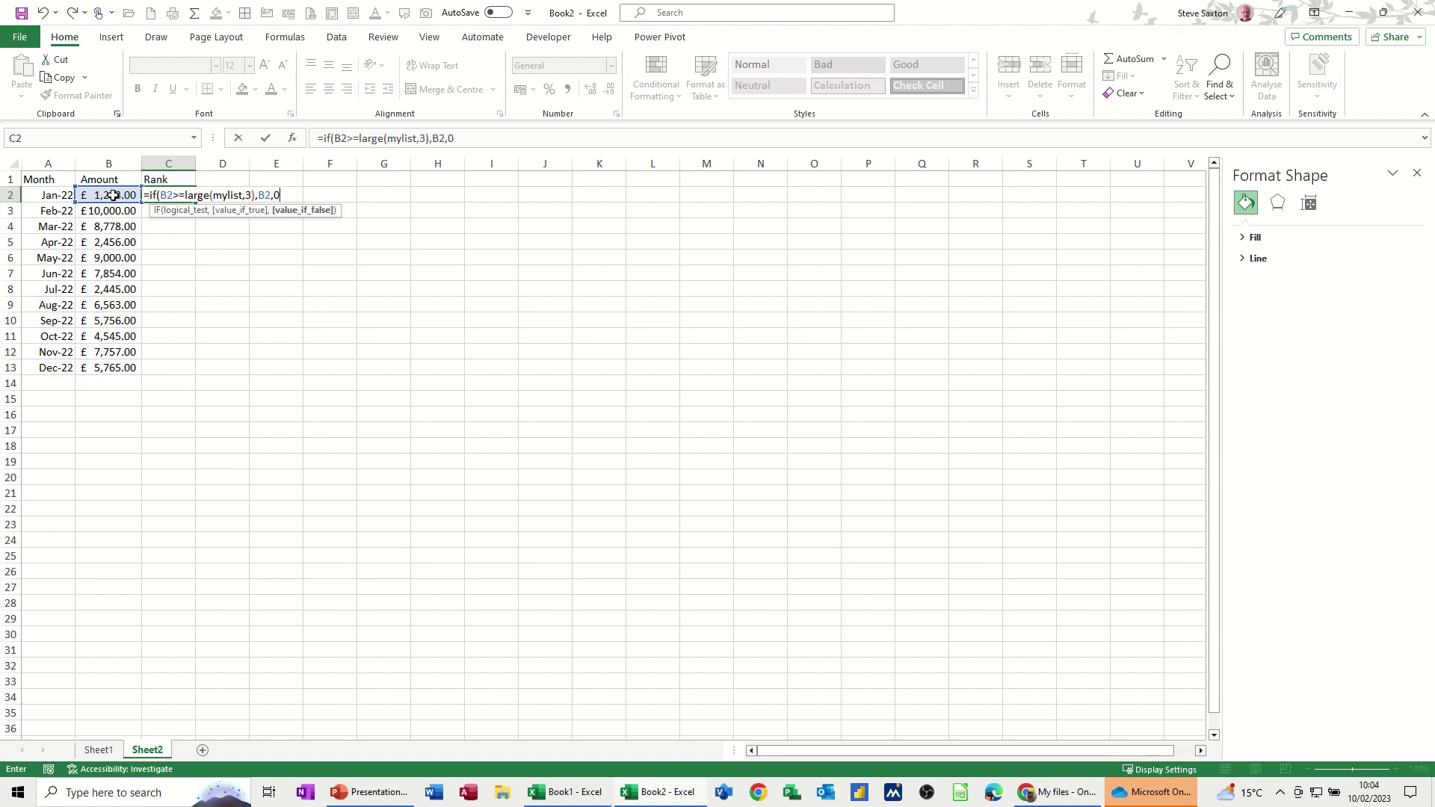
pyautogui.write('0)')
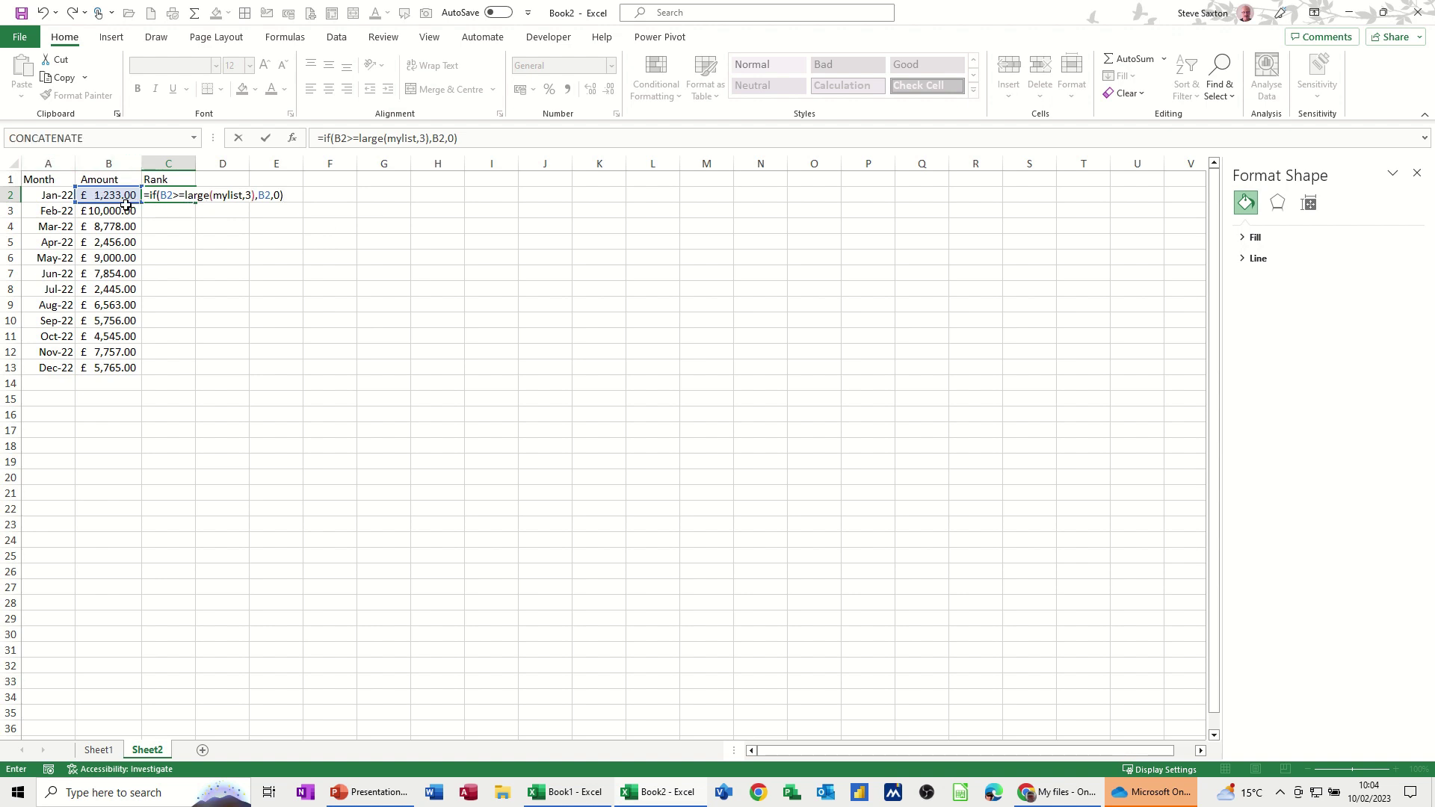
pyautogui.click(267, 139)
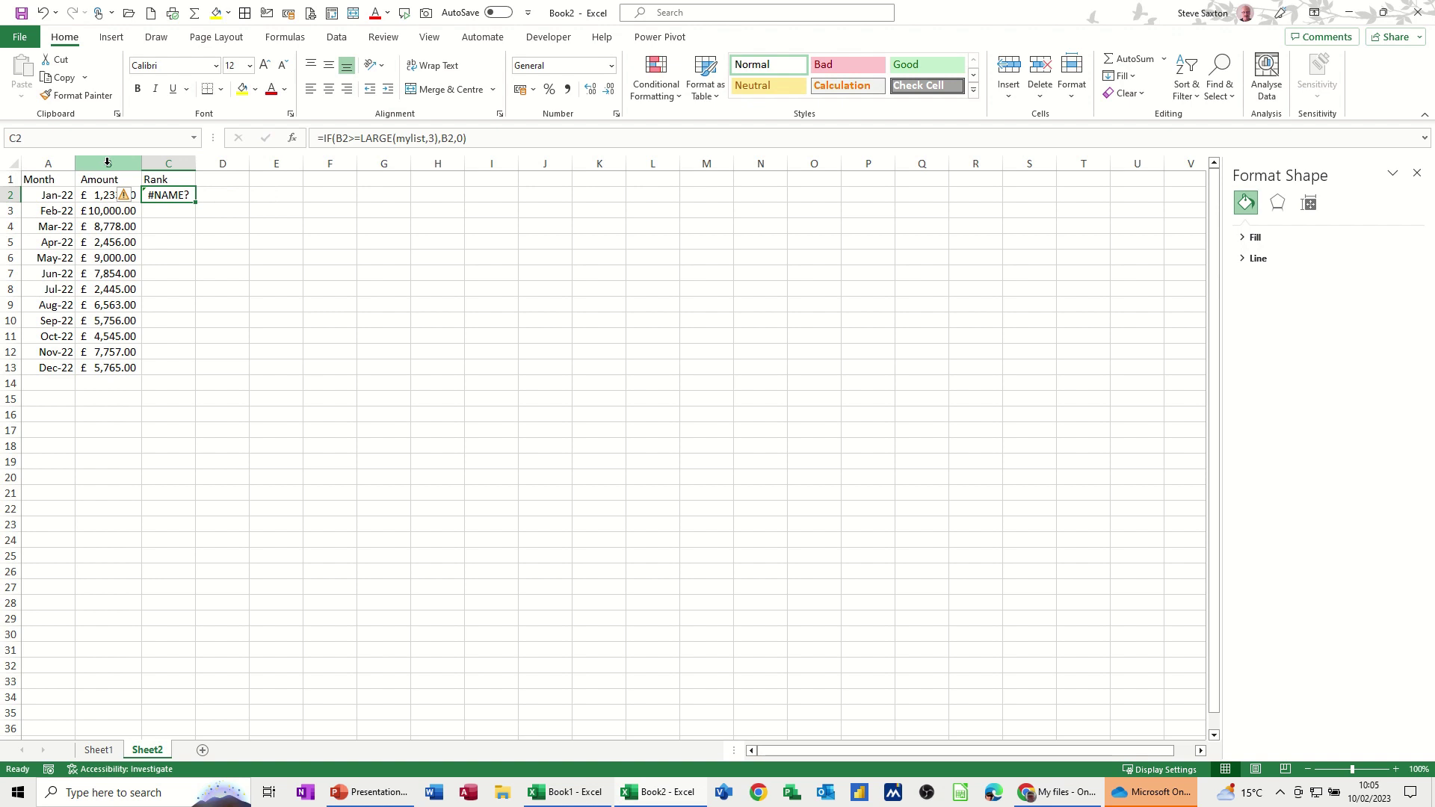
# Name the whole Amount column B mylist
pyautogui.click(107, 162)
pyautogui.click(62, 141)
pyautogui.write('mylis')
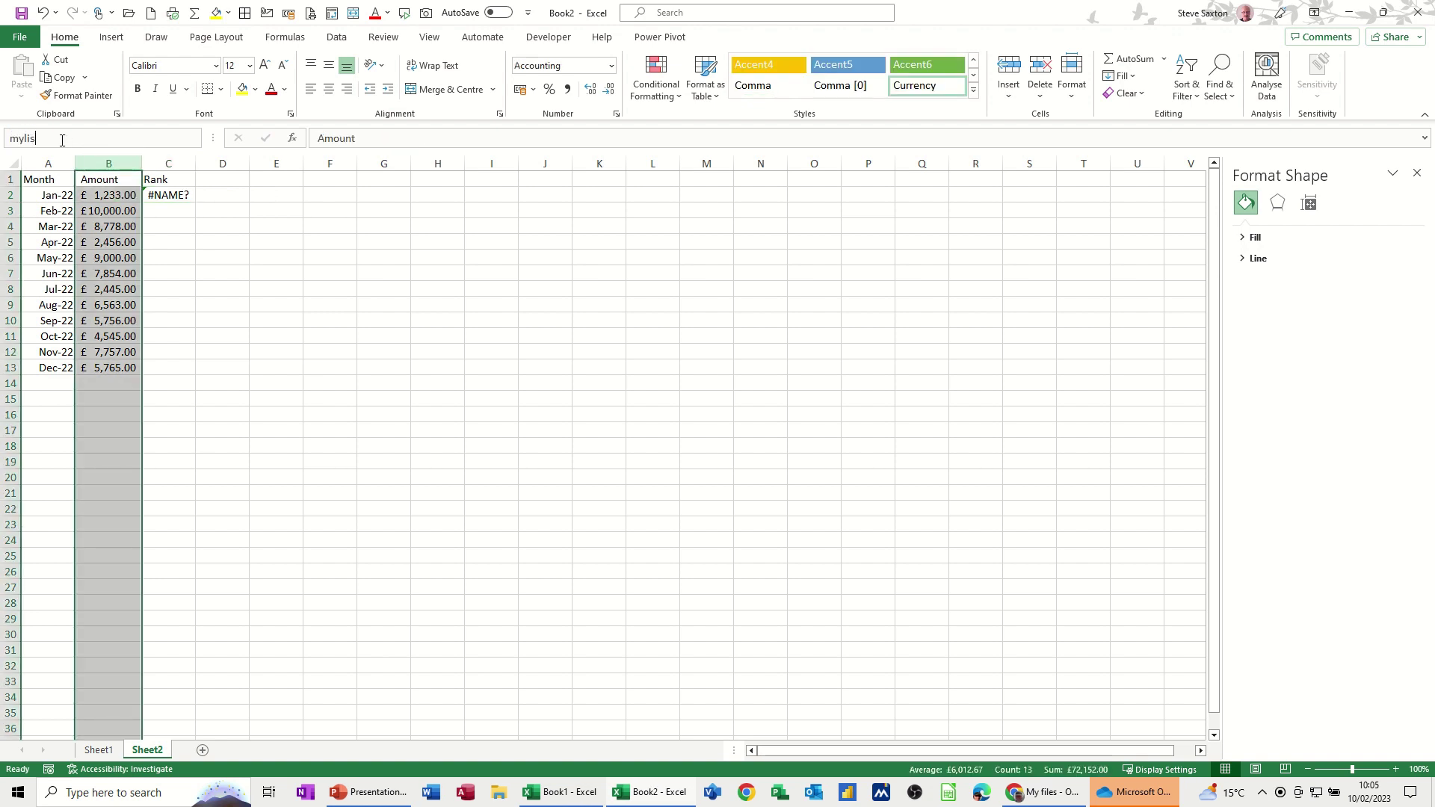
pyautogui.write('t')
pyautogui.press('Return')
# Fill the Rank formula from C2 down to C13 and apply the pound accounting format to the range
pyautogui.click(177, 199)
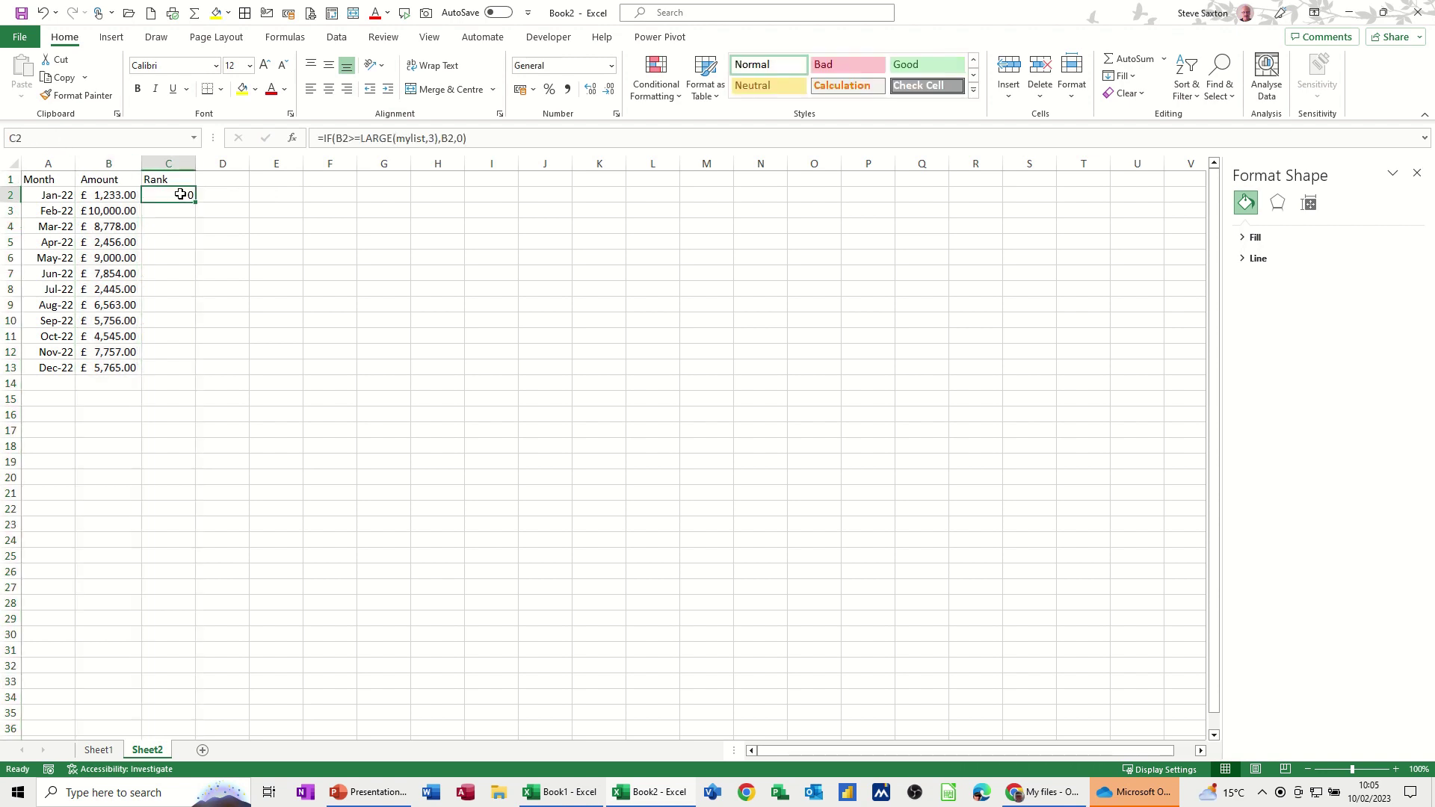
pyautogui.moveTo(196, 202); pyautogui.dragTo(186, 370)
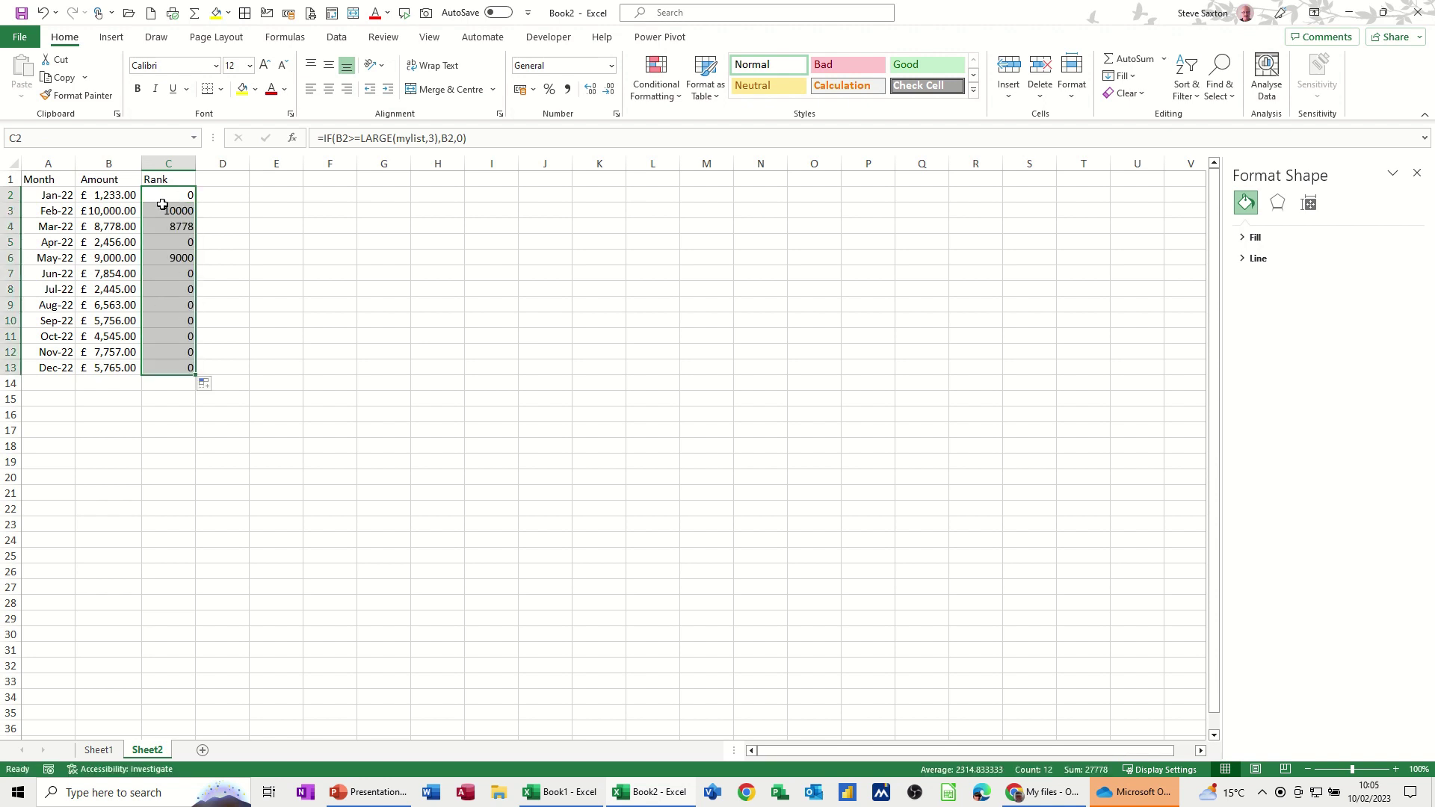
pyautogui.click(521, 89)
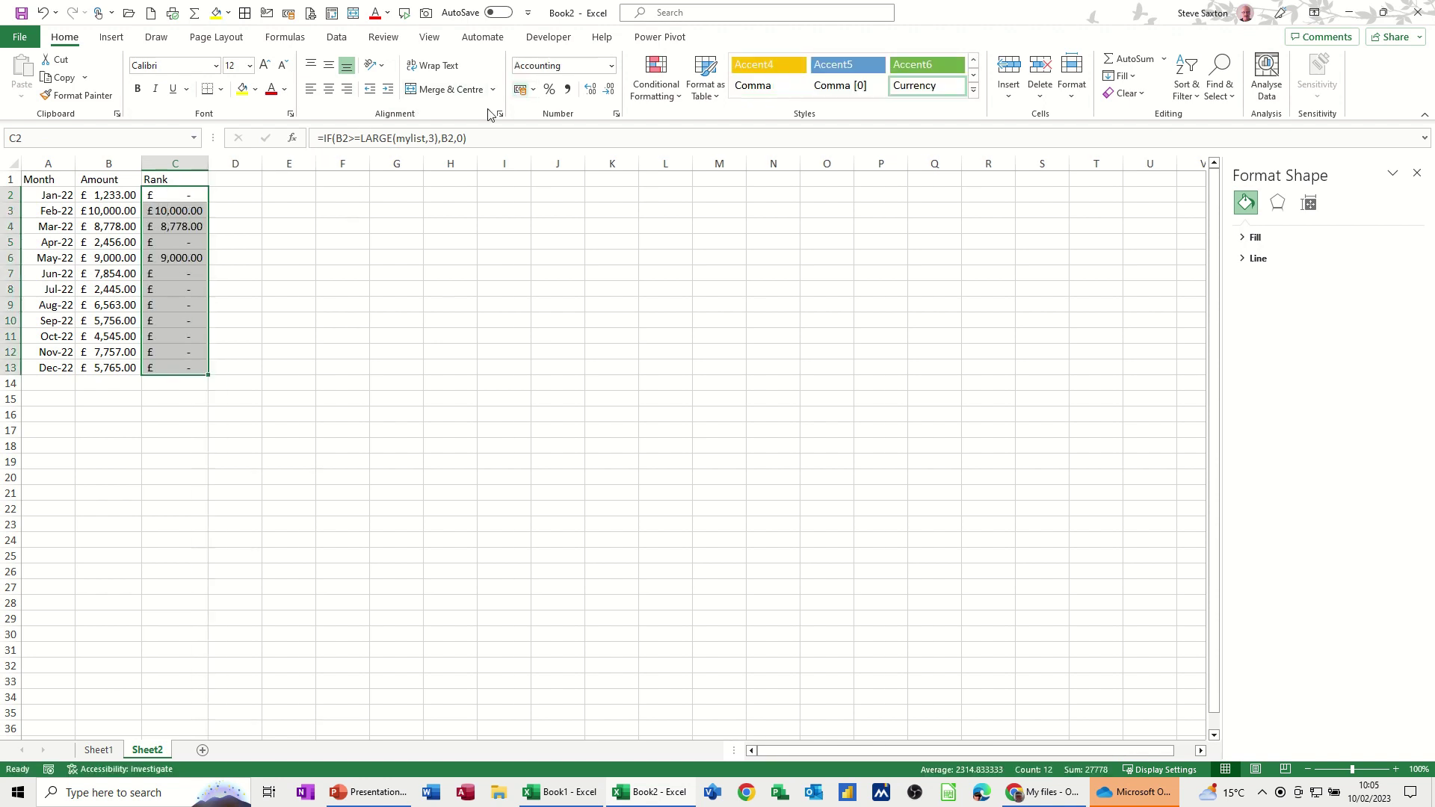
pyautogui.click(157, 240)
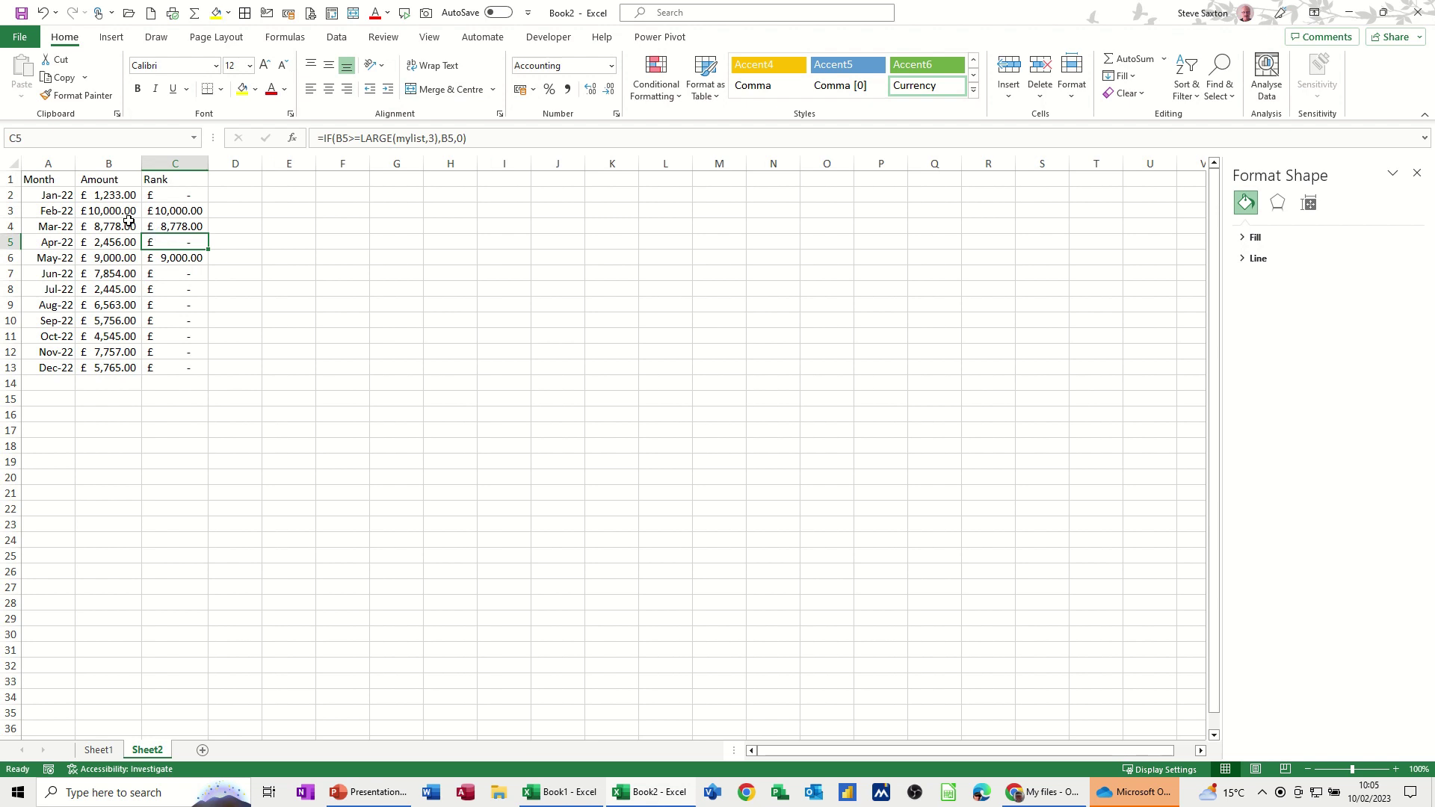
# Insert a 2-D clustered bar chart of A1:B13, placed beside the data and made taller so all month labels fit
pyautogui.moveTo(40, 180); pyautogui.dragTo(91, 369)
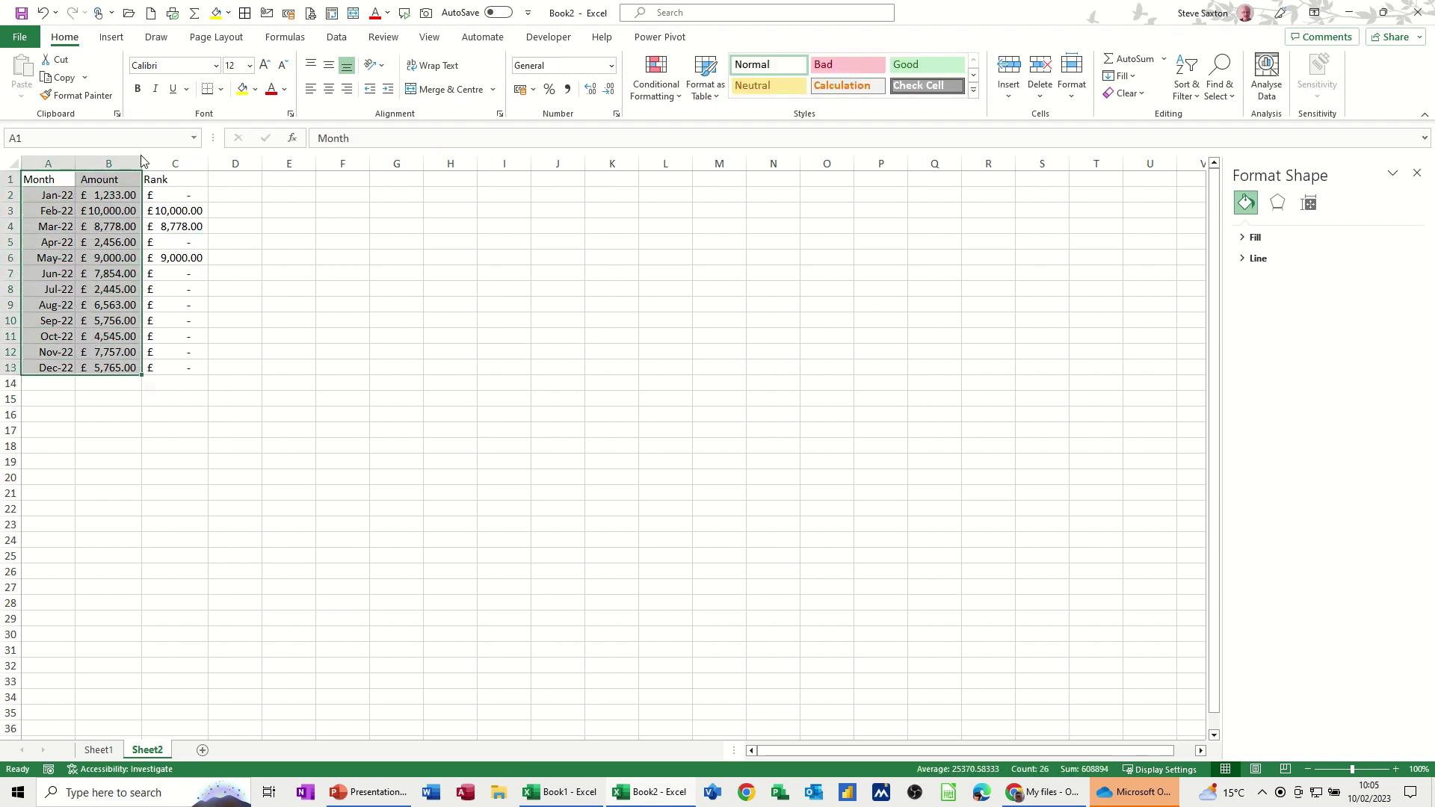
pyautogui.click(112, 37)
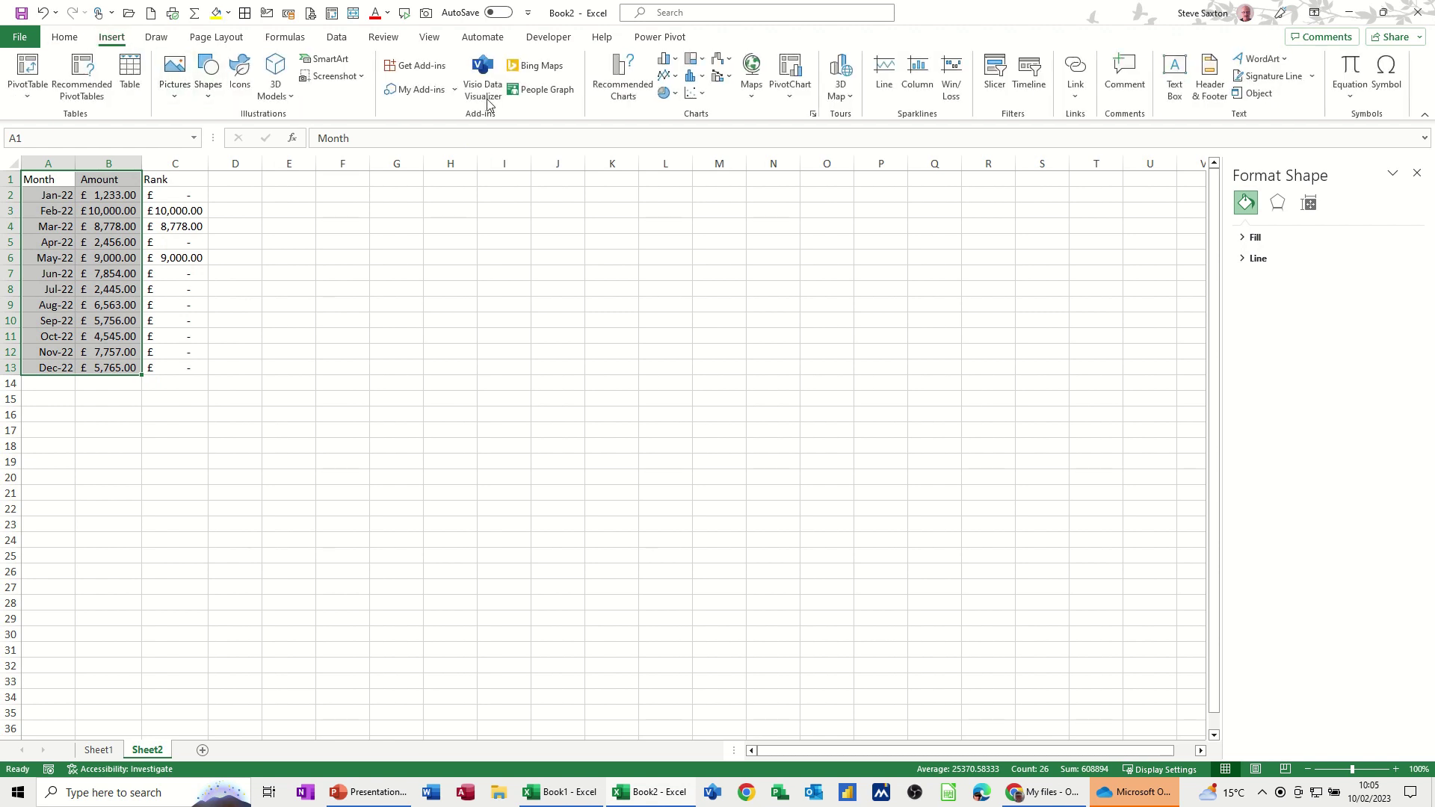
pyautogui.click(666, 59)
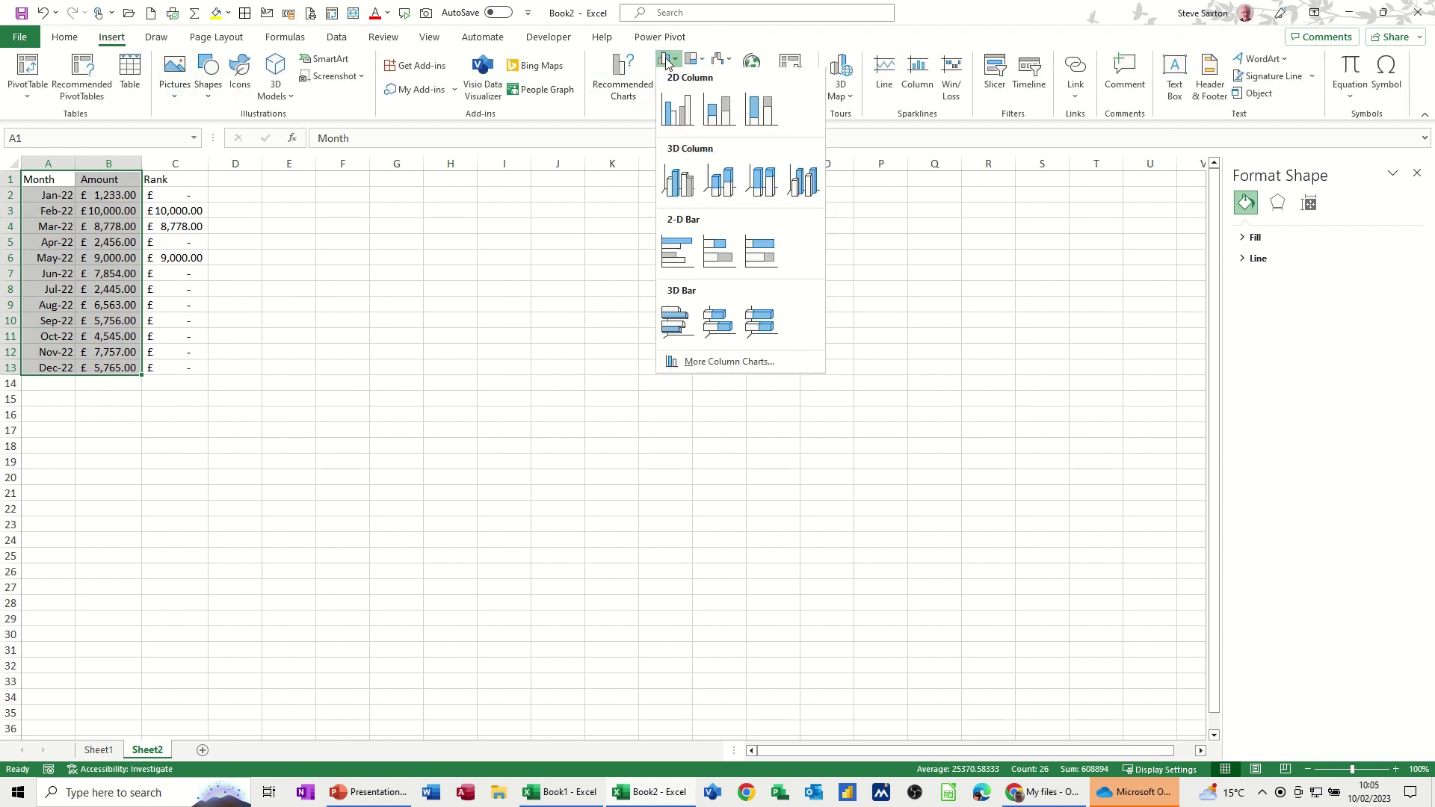
pyautogui.click(678, 253)
pyautogui.moveTo(561, 351); pyautogui.dragTo(380, 178)
pyautogui.moveTo(423, 315)
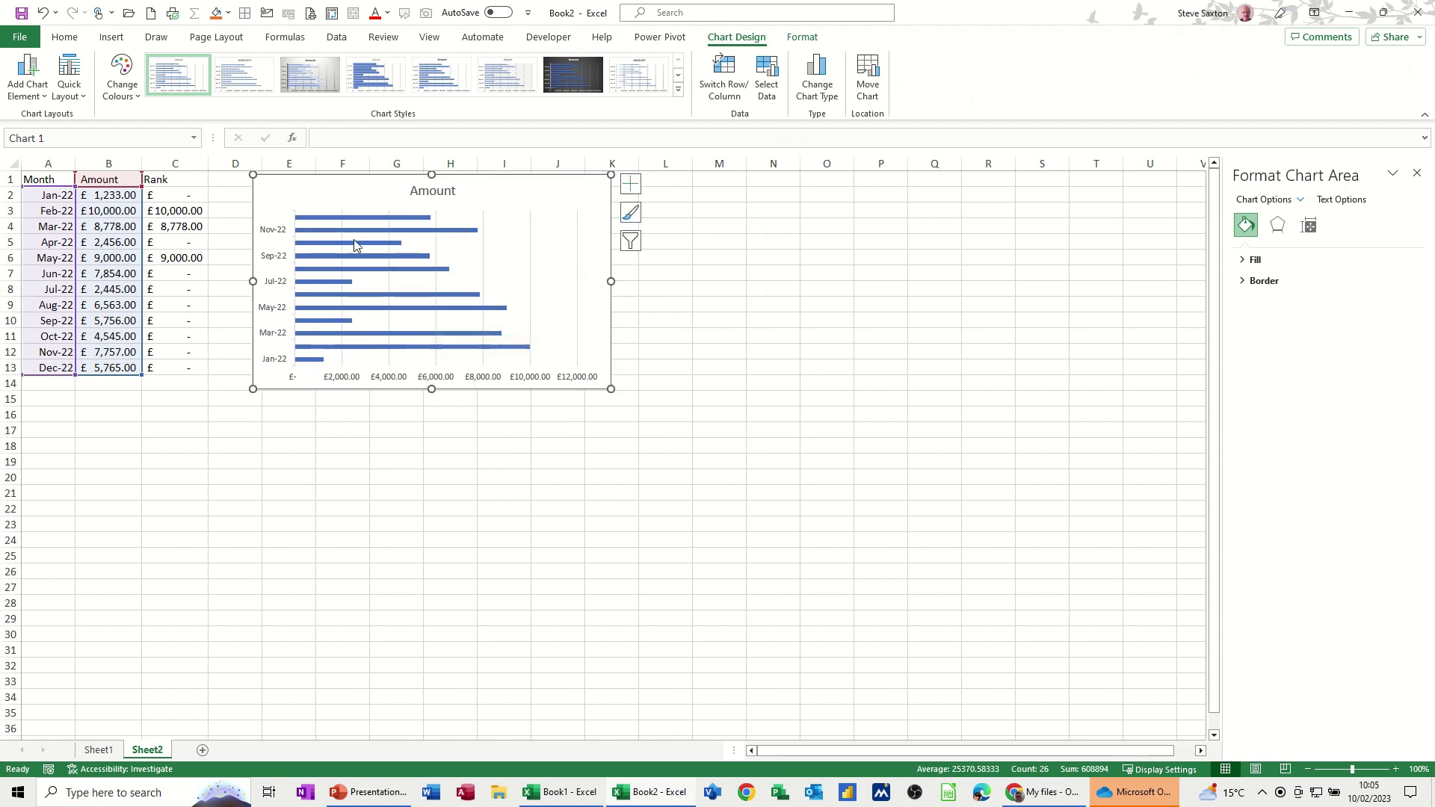
pyautogui.moveTo(431, 405); pyautogui.dragTo(431, 444)
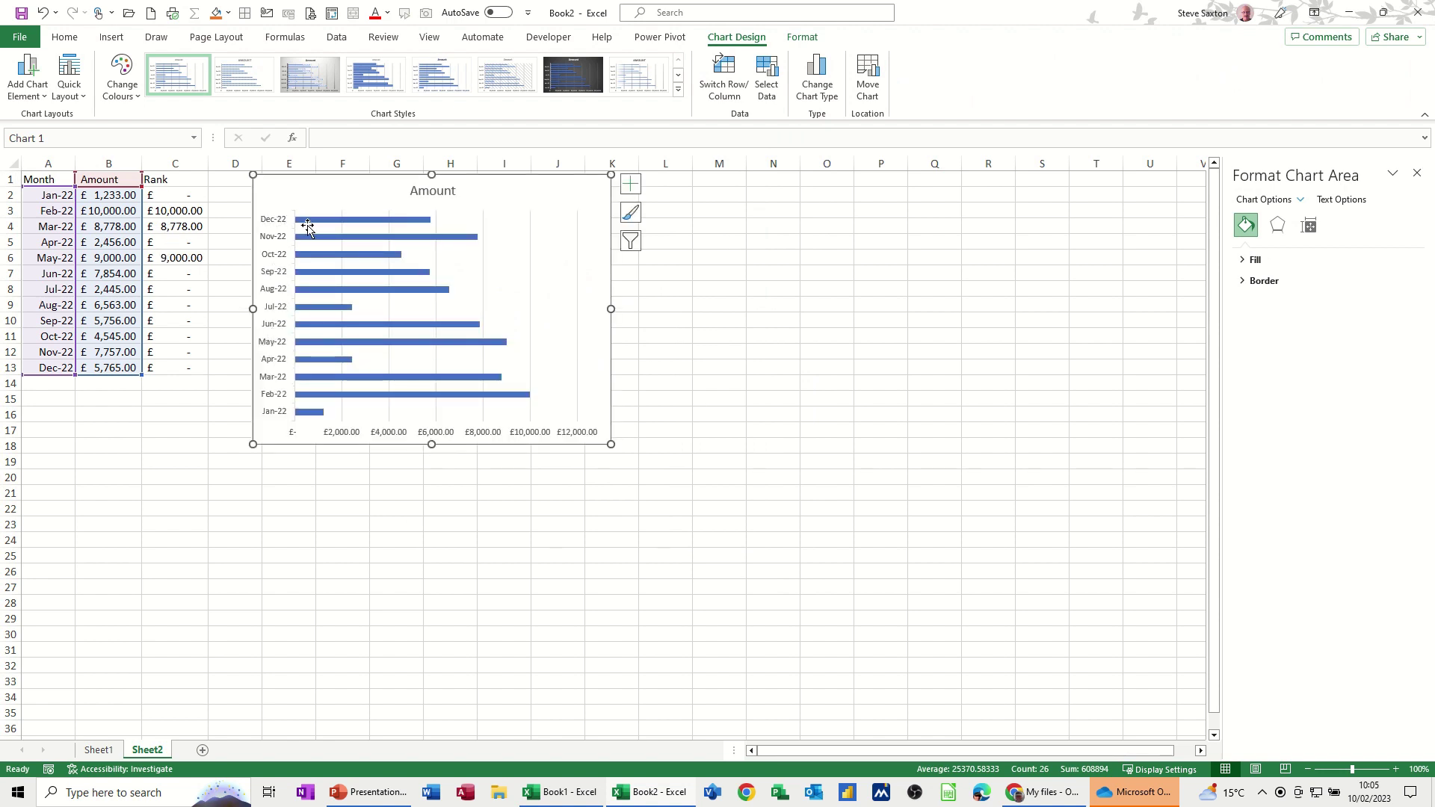
# Add a second series to the chart, named from C1 with values from C2:C13
pyautogui.click(770, 75)
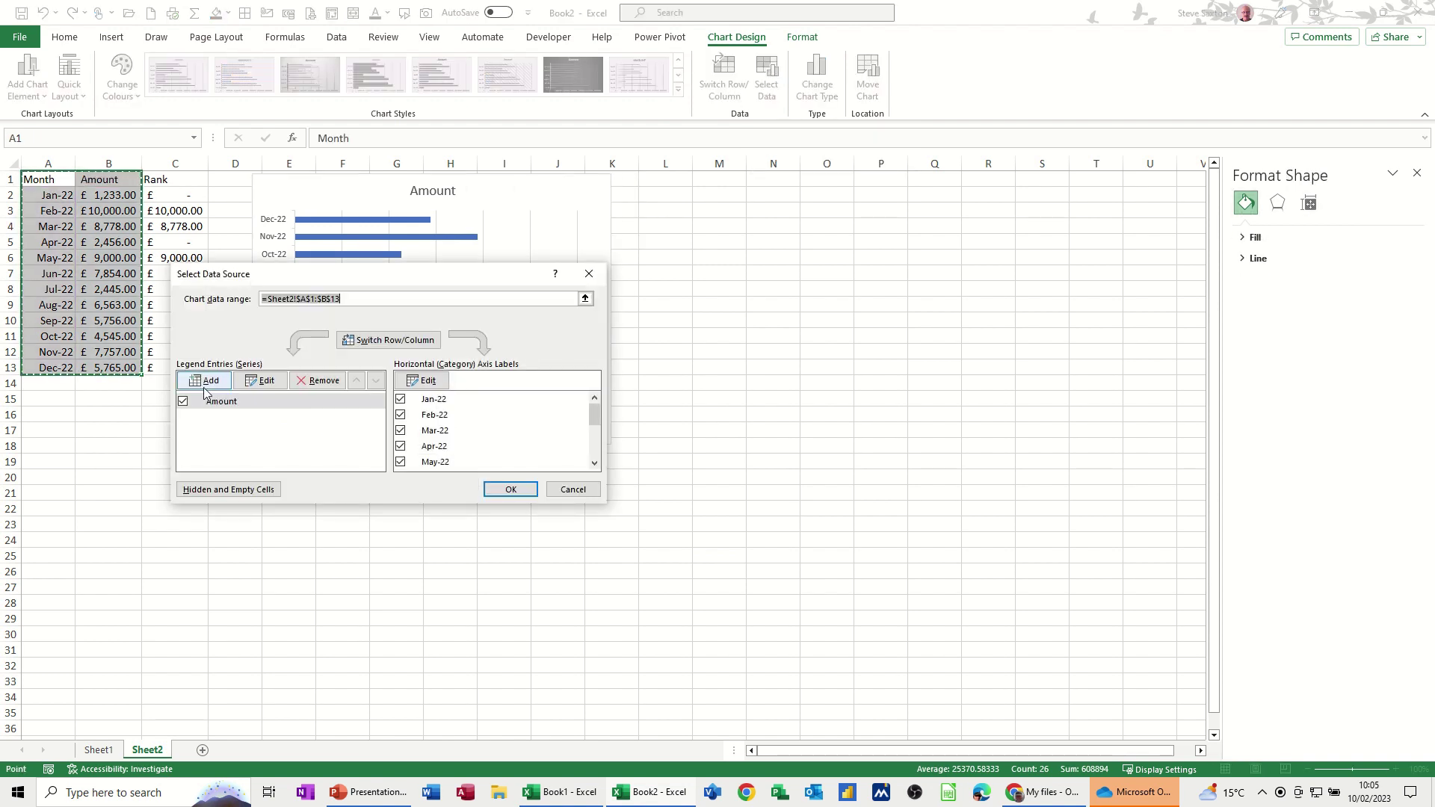
pyautogui.click(205, 388)
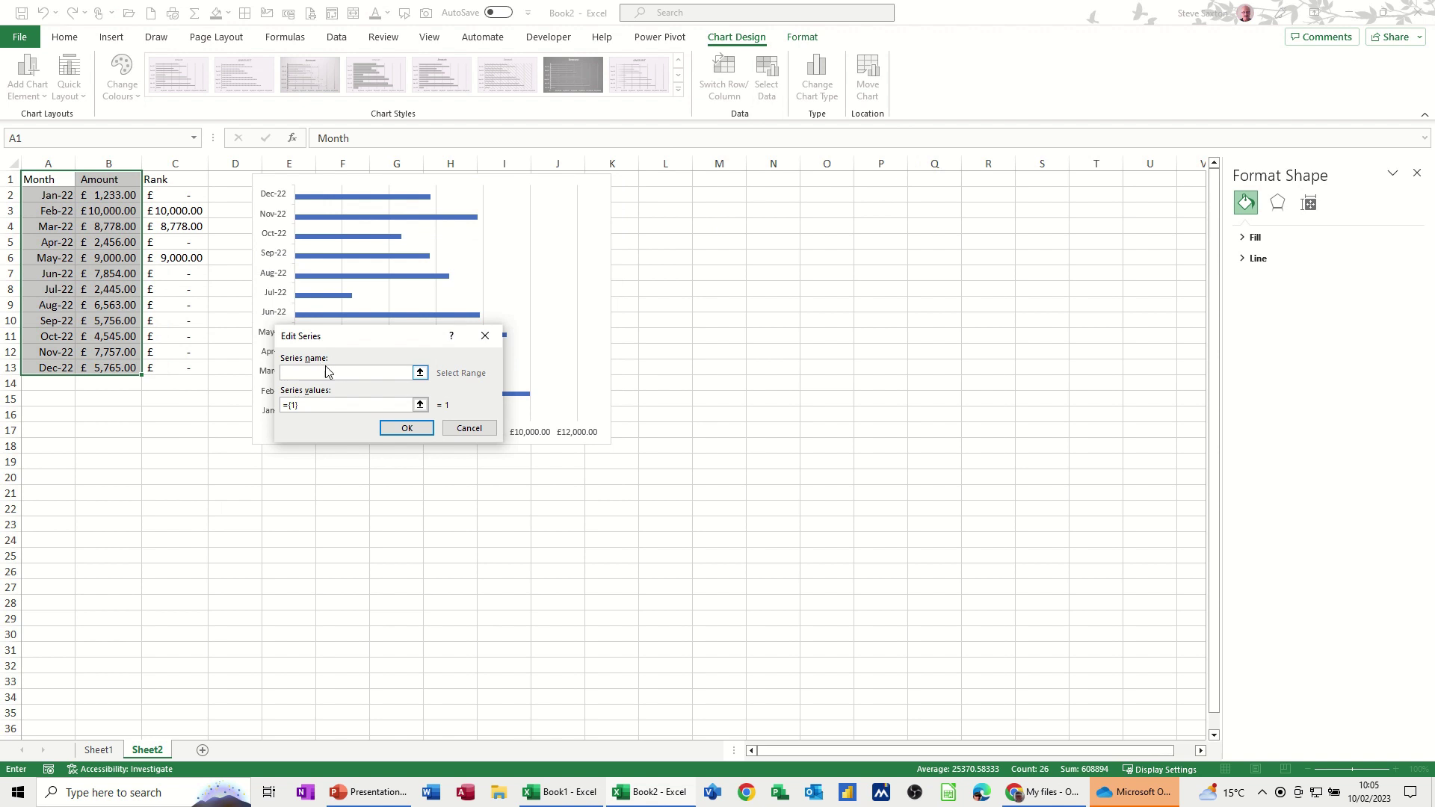
pyautogui.click(180, 179)
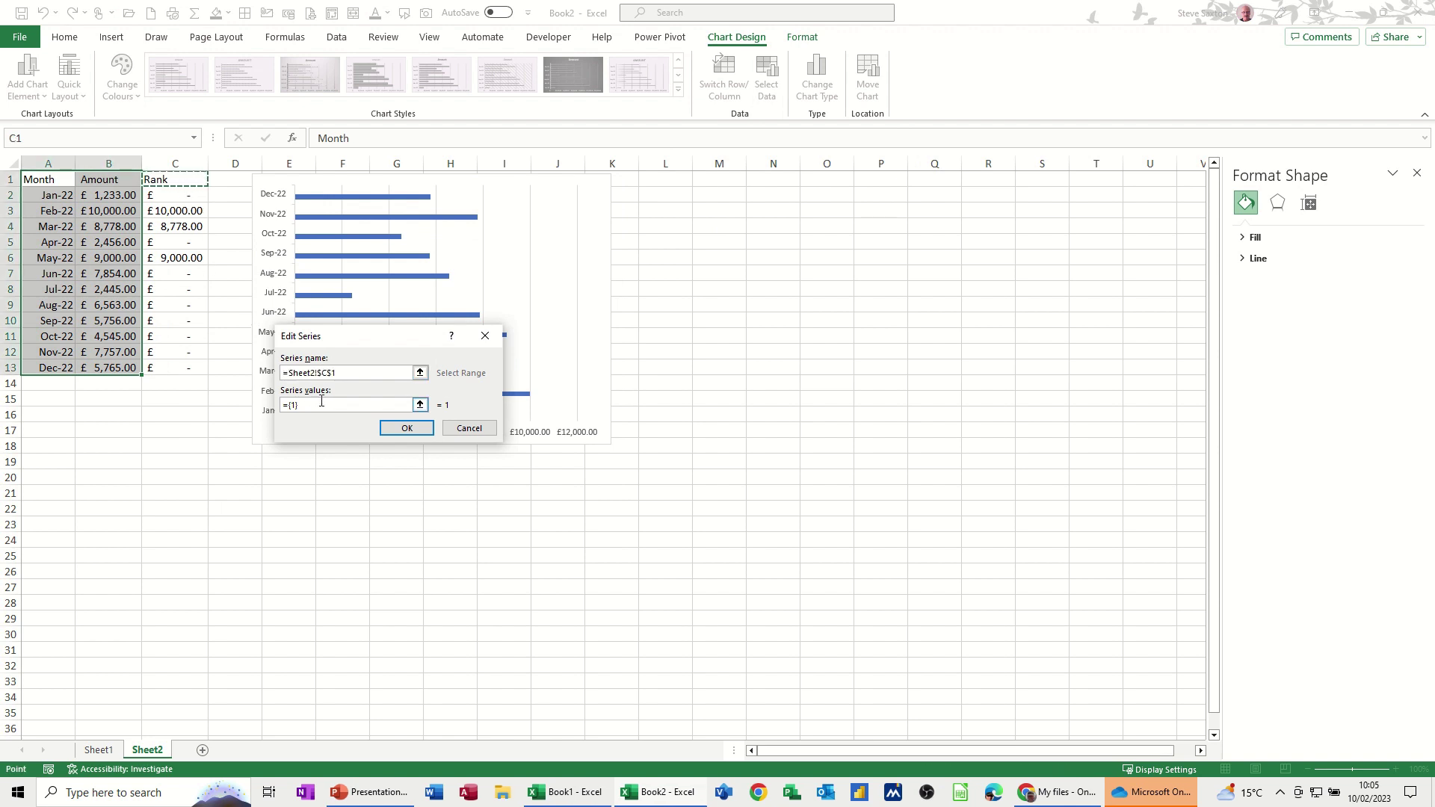
pyautogui.click(419, 405)
pyautogui.moveTo(184, 195); pyautogui.dragTo(182, 372)
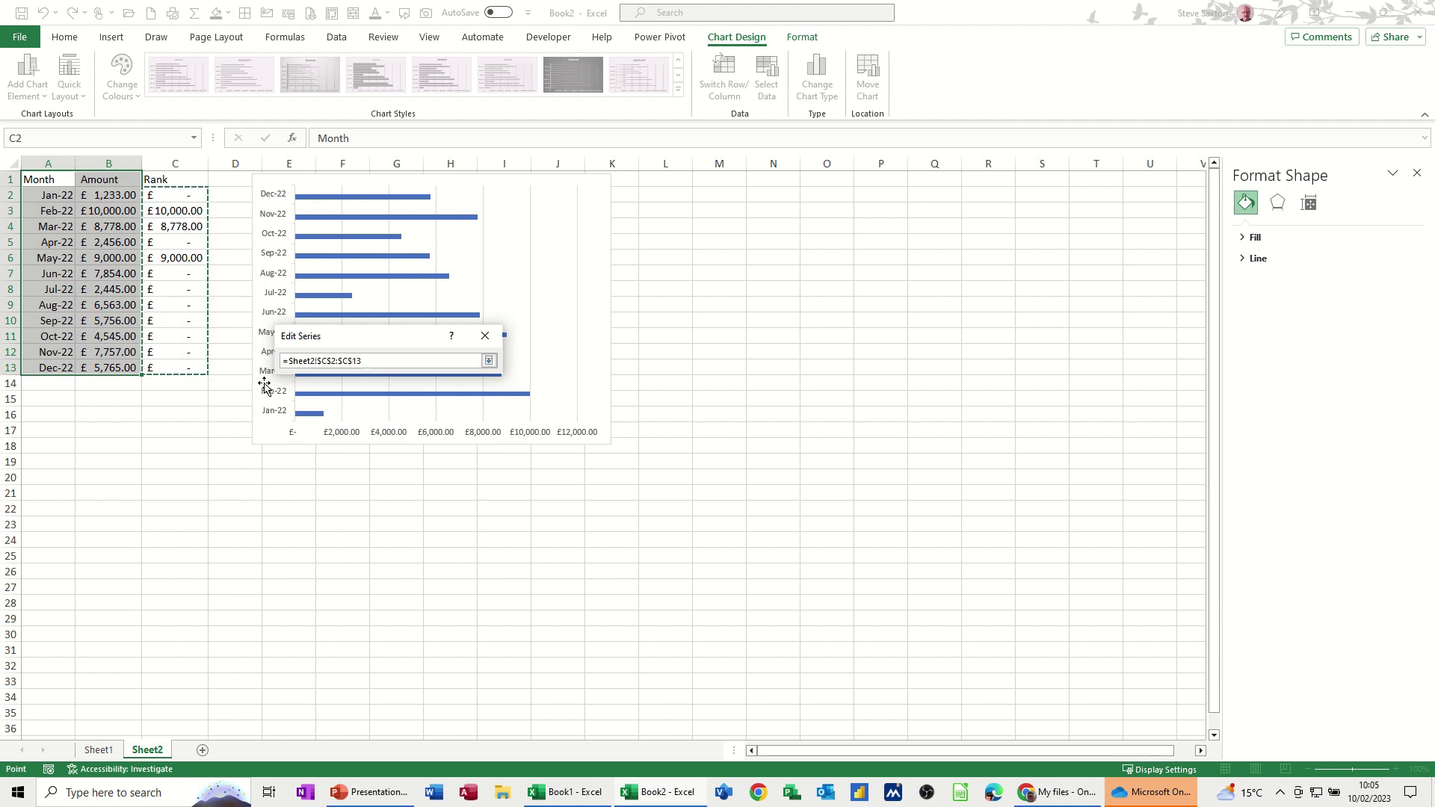
pyautogui.click(489, 360)
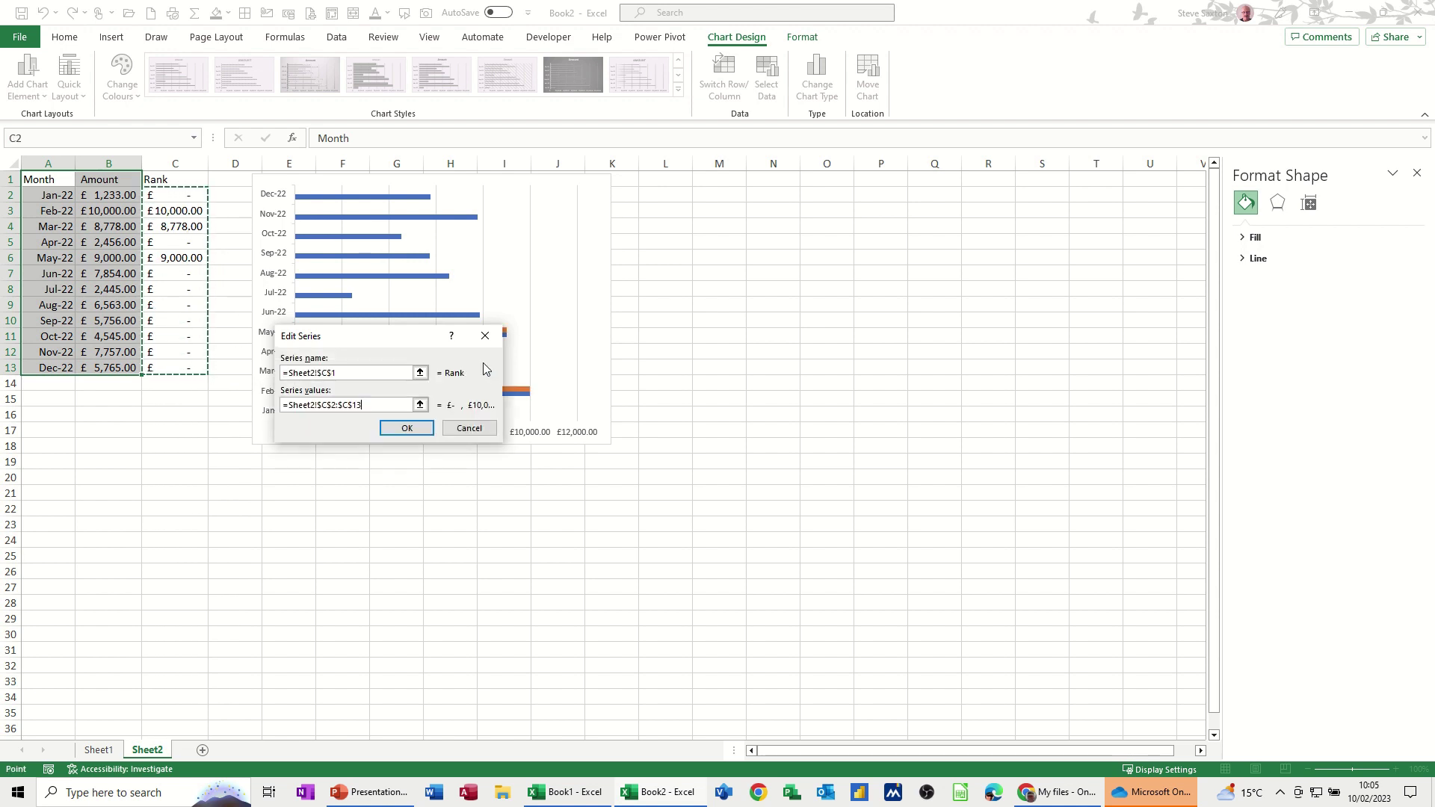
pyautogui.click(408, 428)
pyautogui.click(511, 490)
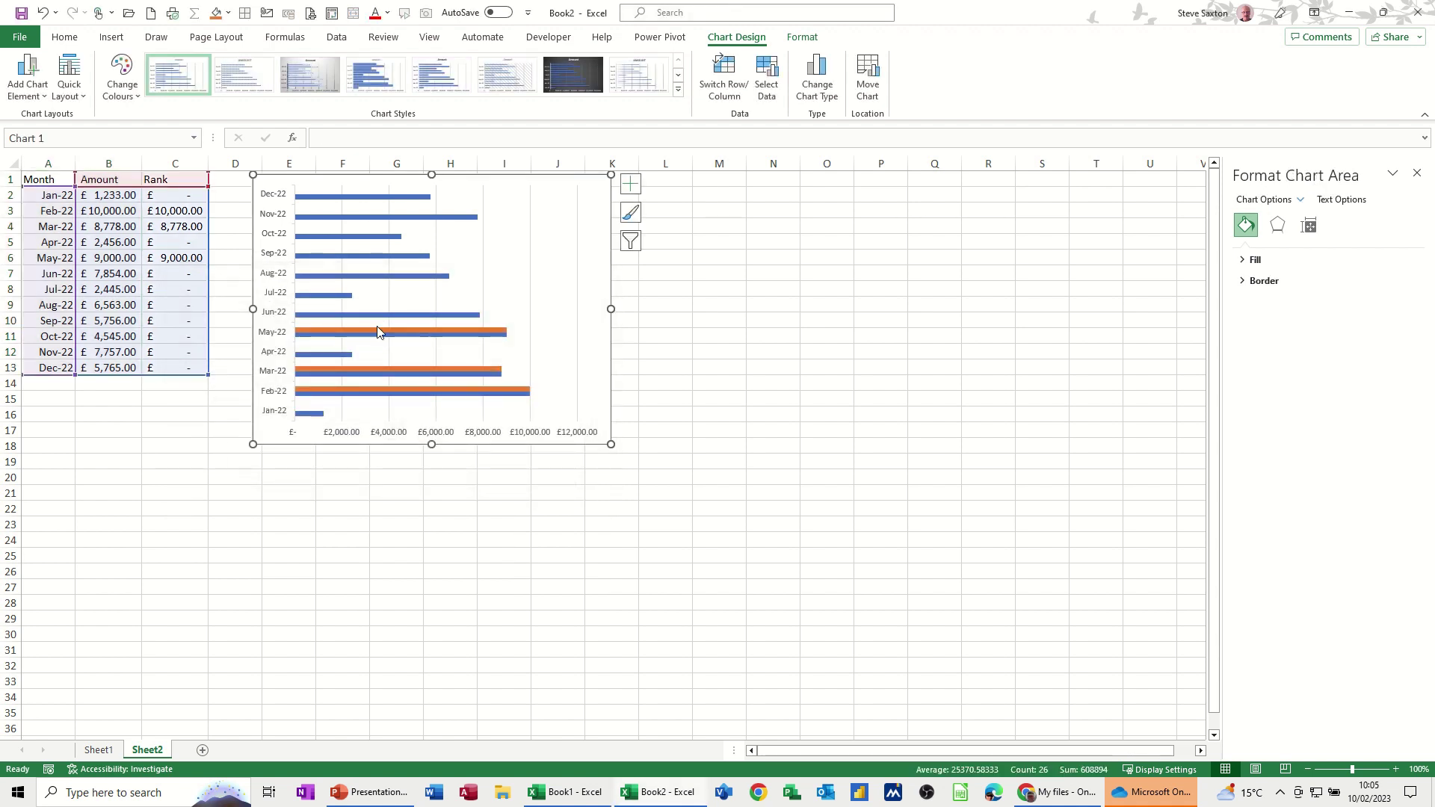
# Set the Rank series overlap to 100%
pyautogui.moveTo(381, 333)
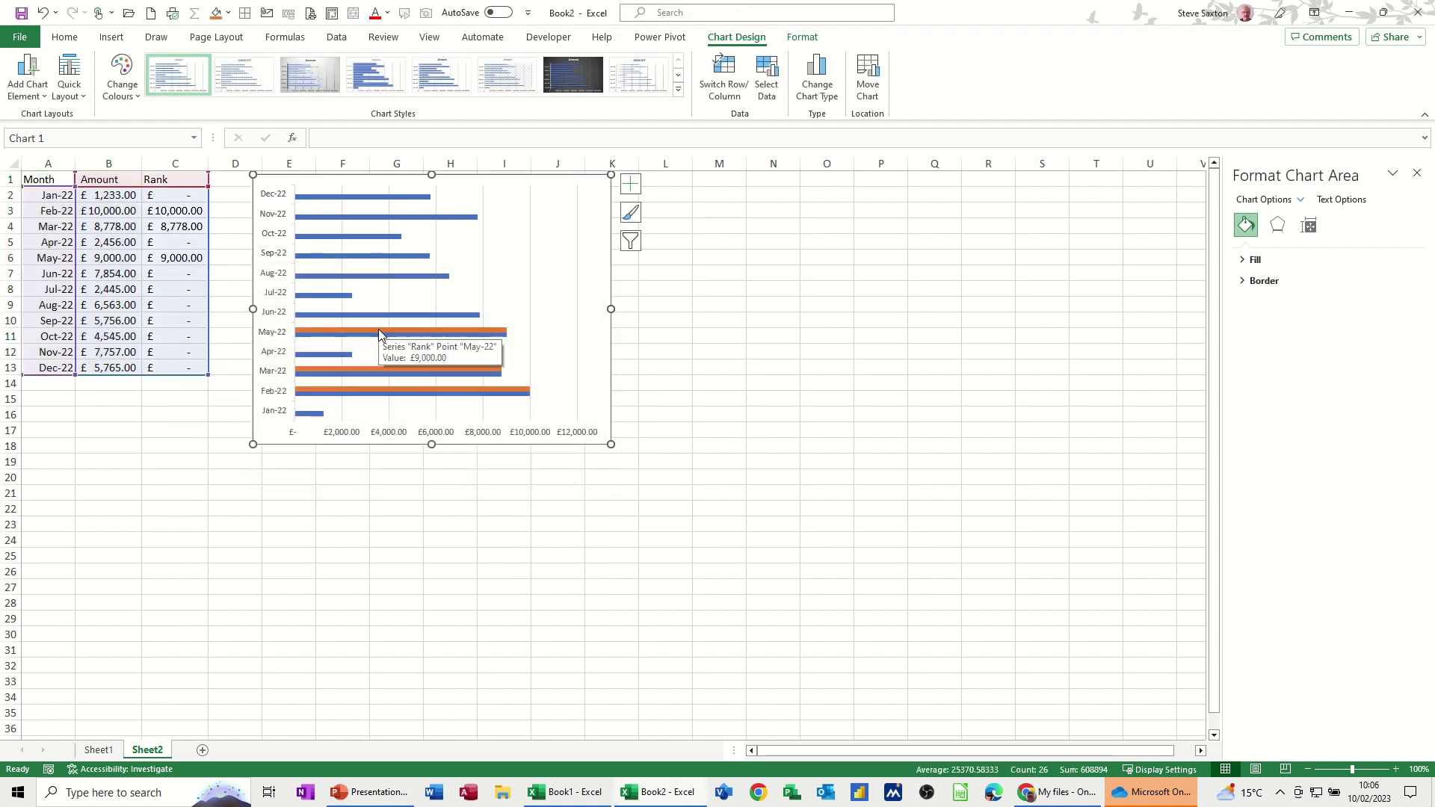
pyautogui.click(379, 331)
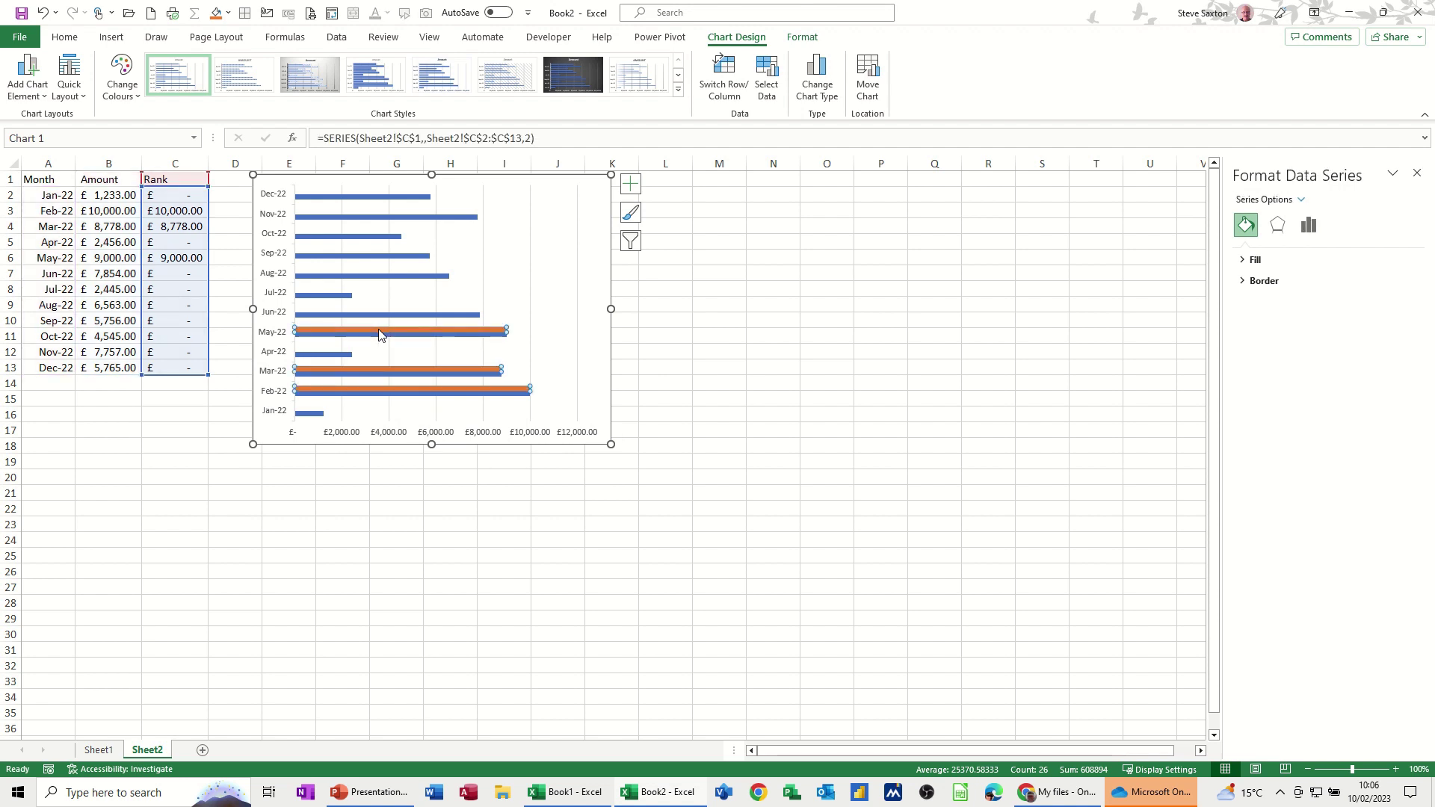
pyautogui.click(1308, 225)
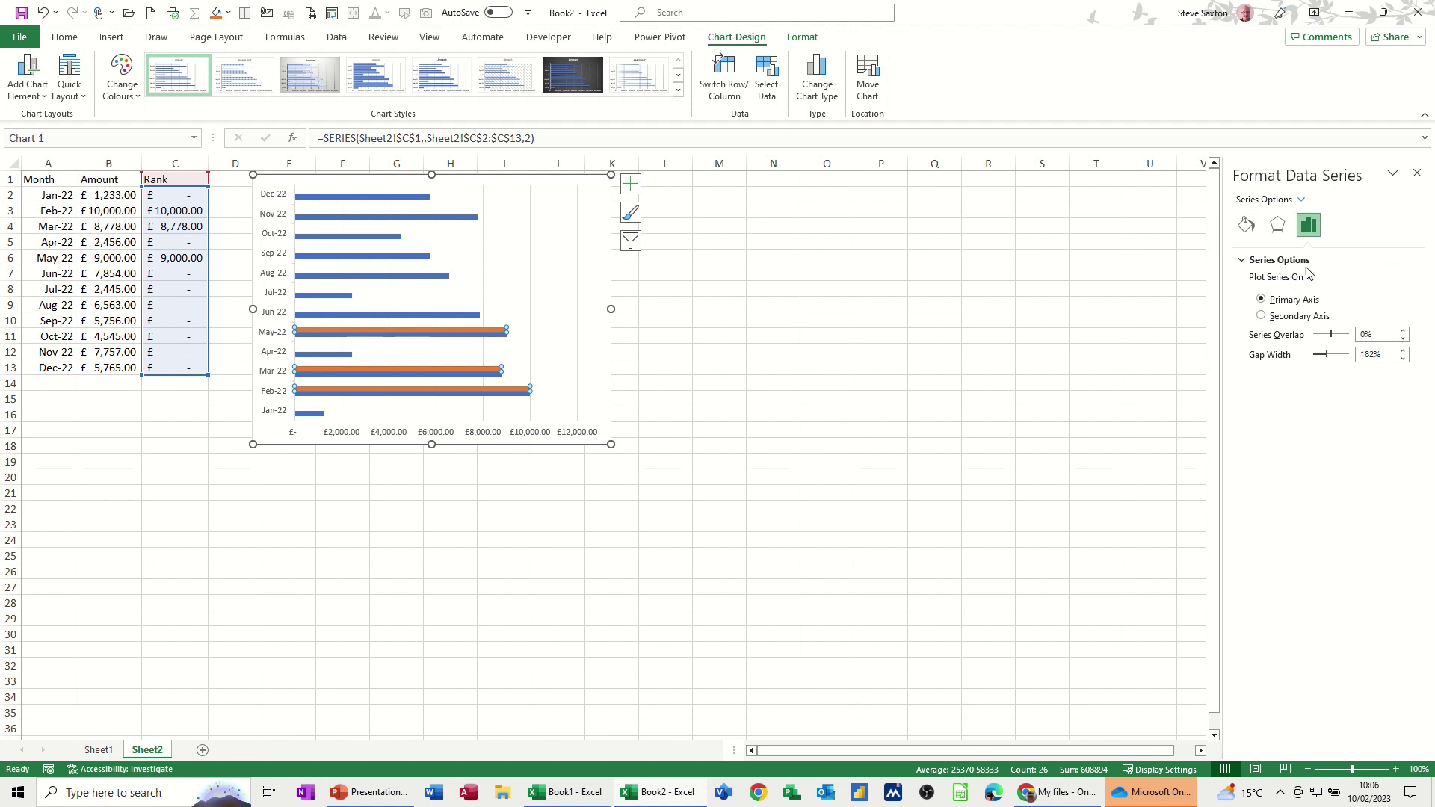
pyautogui.click(1360, 335)
pyautogui.write('100')
pyautogui.press('Return')
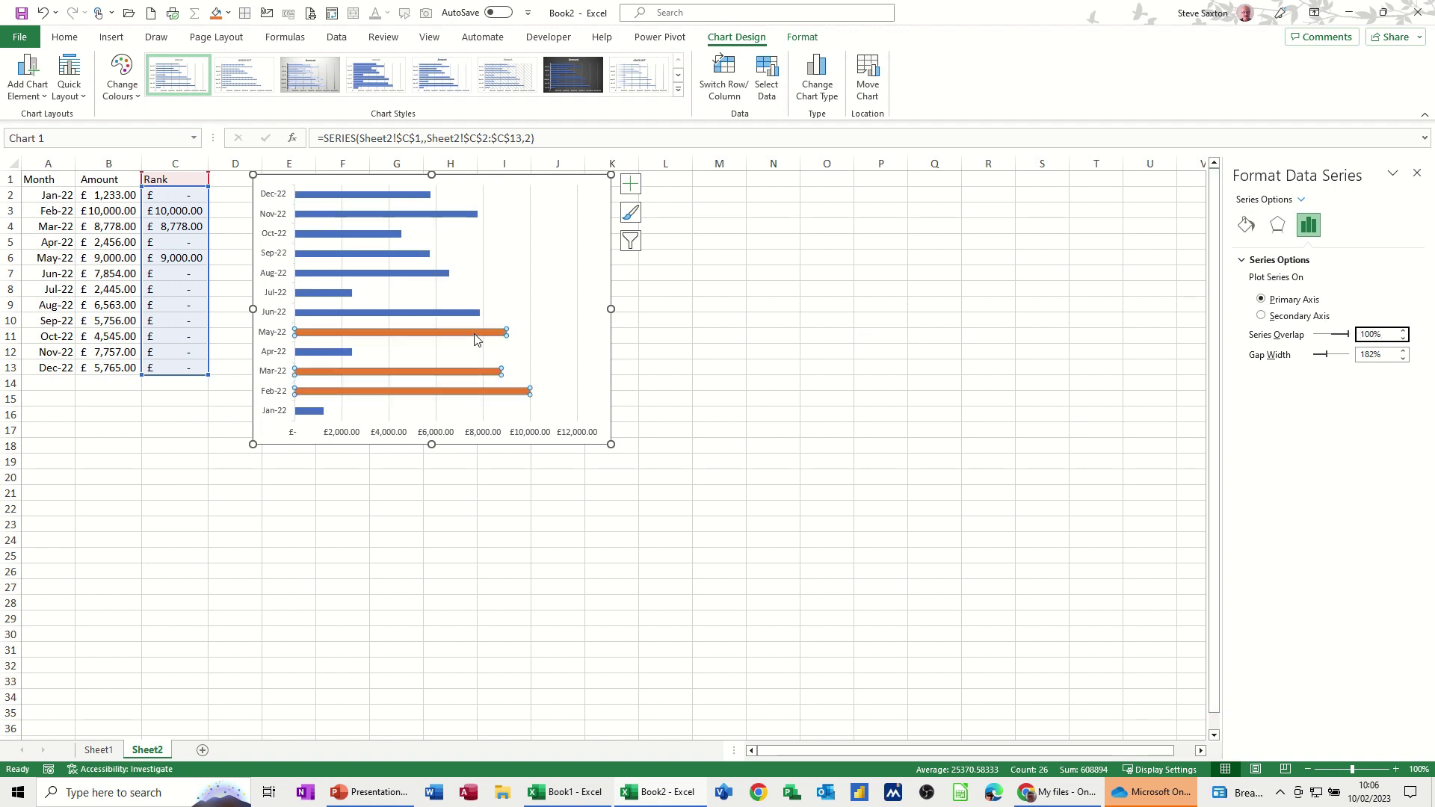
# Add data labels to the Rank series and put the month axis dates in reverse order
pyautogui.click(632, 187)
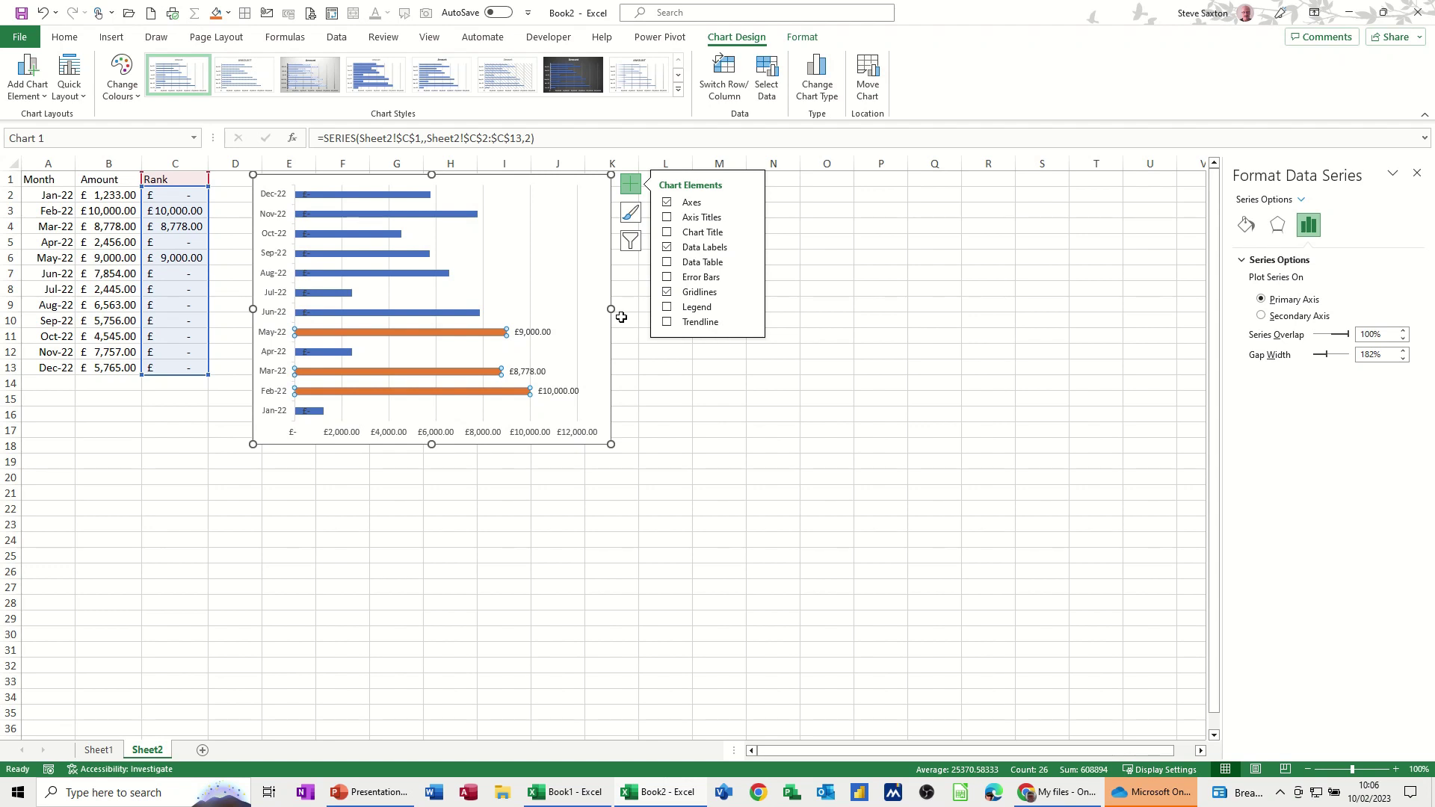
pyautogui.click(679, 378)
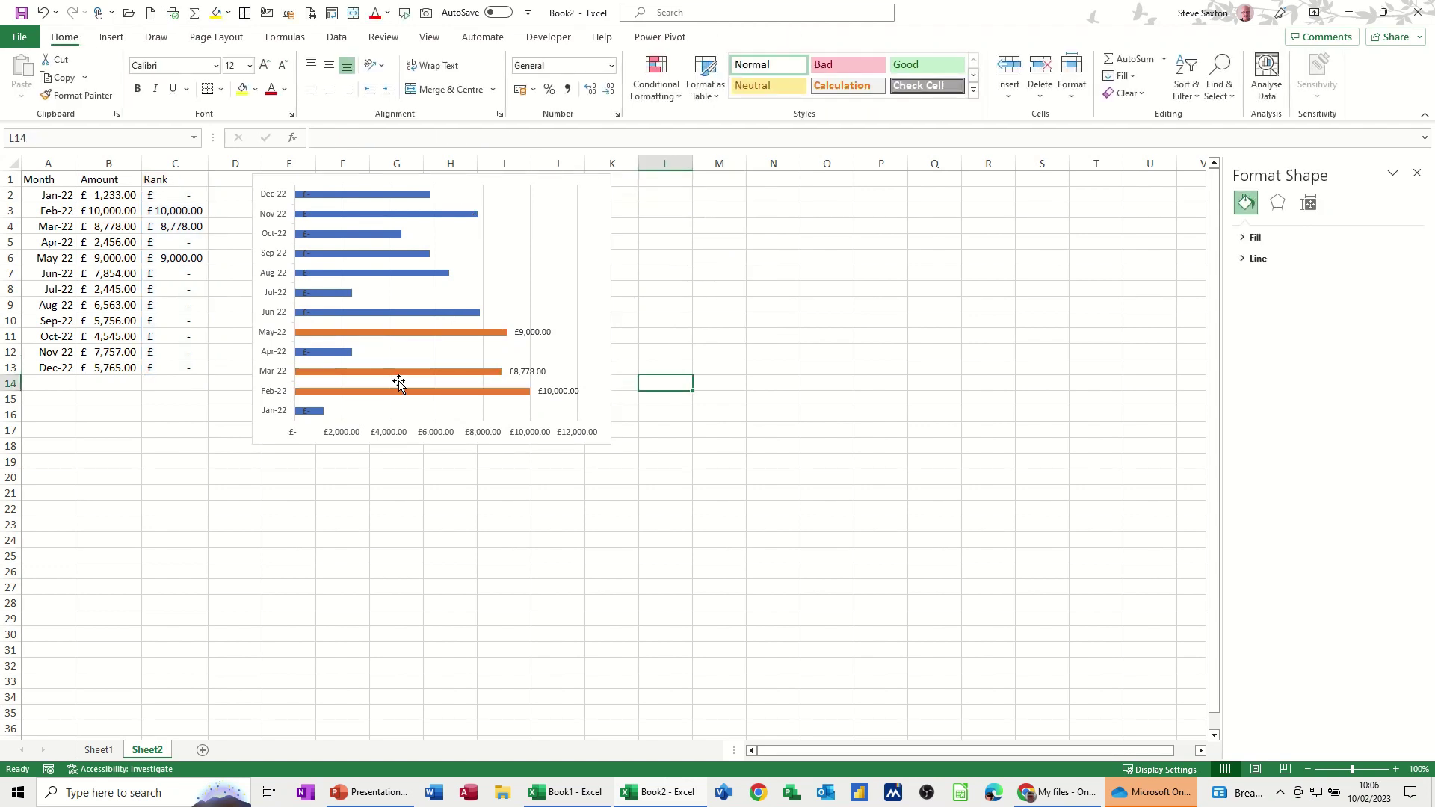
pyautogui.click(275, 196)
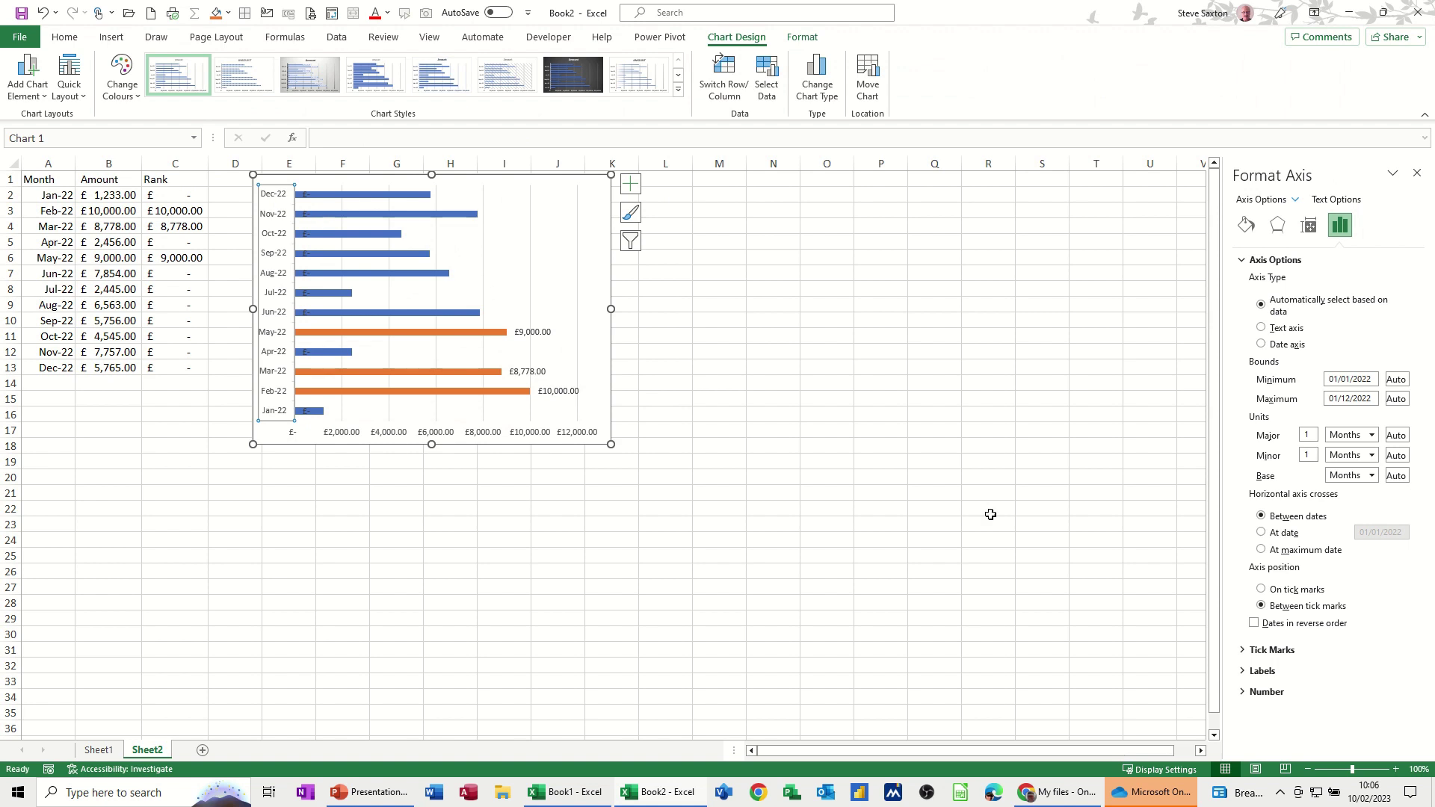
pyautogui.click(1254, 624)
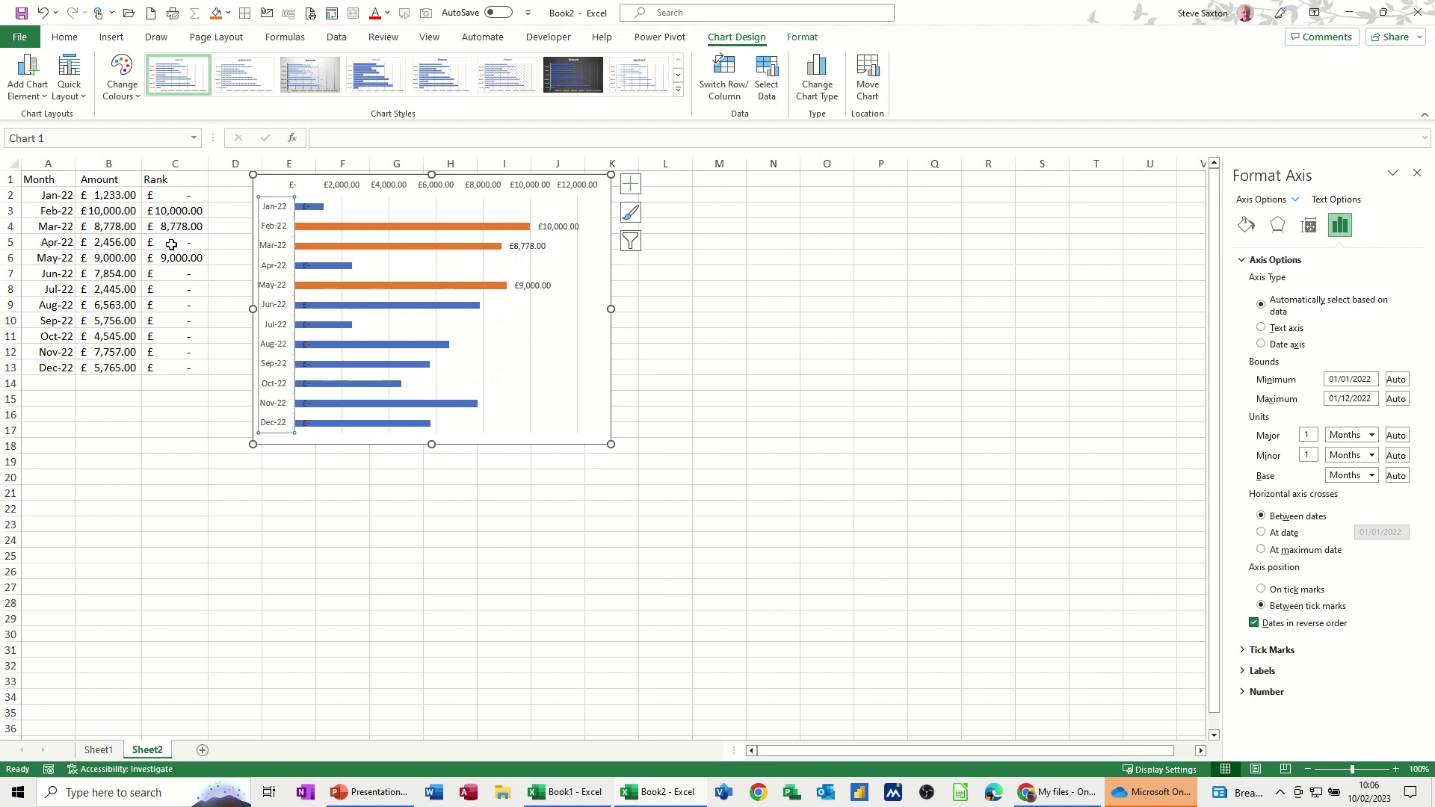
# Change the Feb-22 amount in B3 to 2222
pyautogui.click(111, 212)
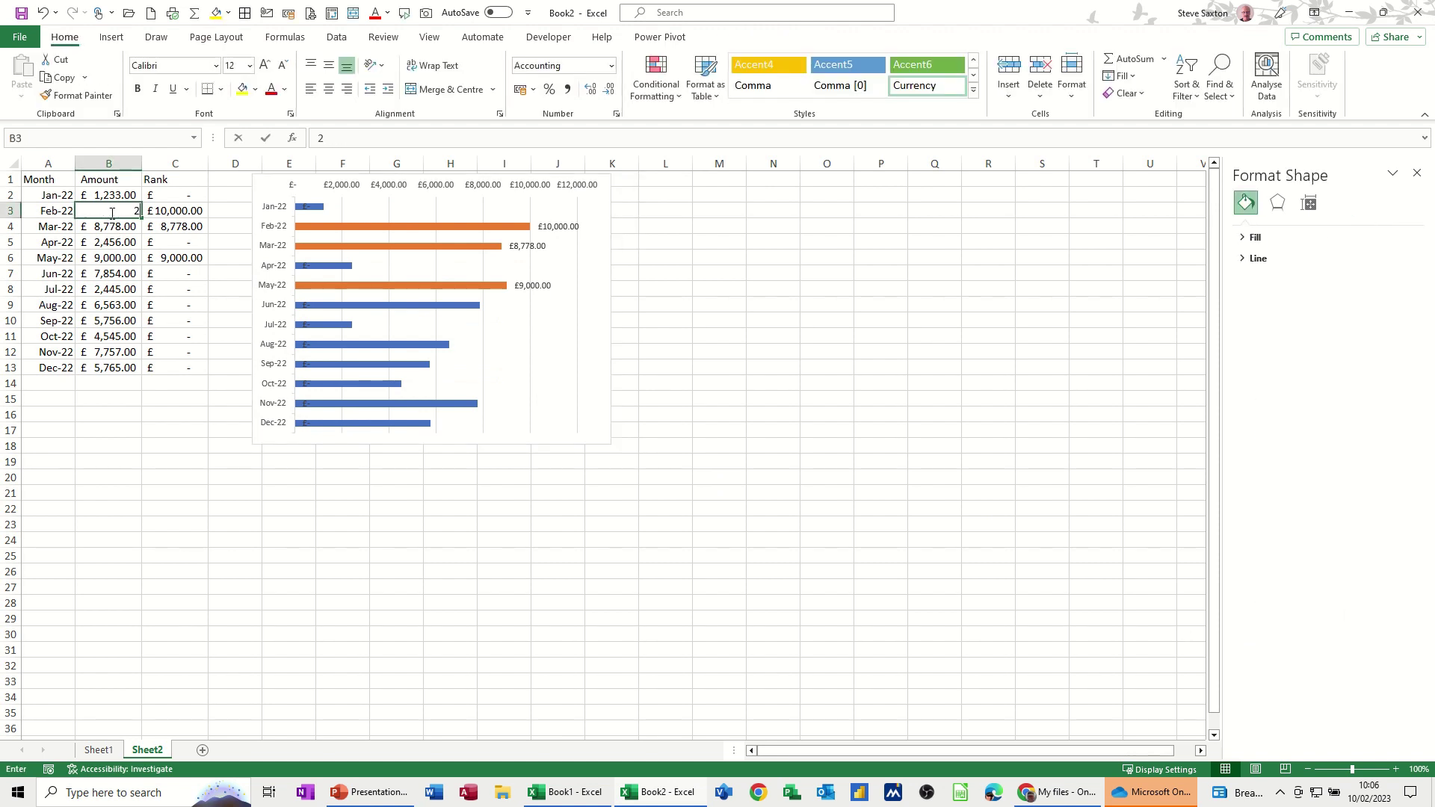
pyautogui.write('2')
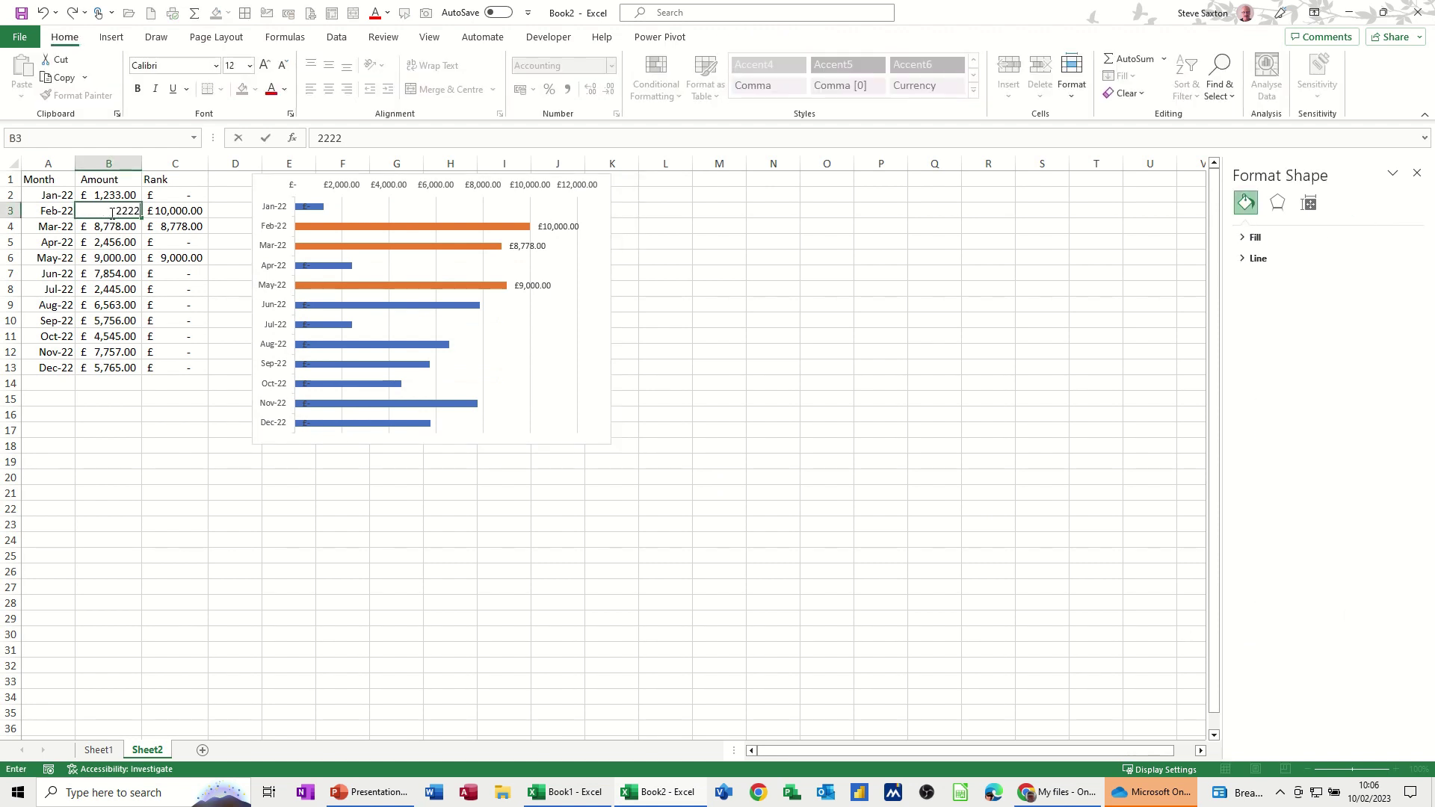
pyautogui.write(',222')
pyautogui.press('Return')
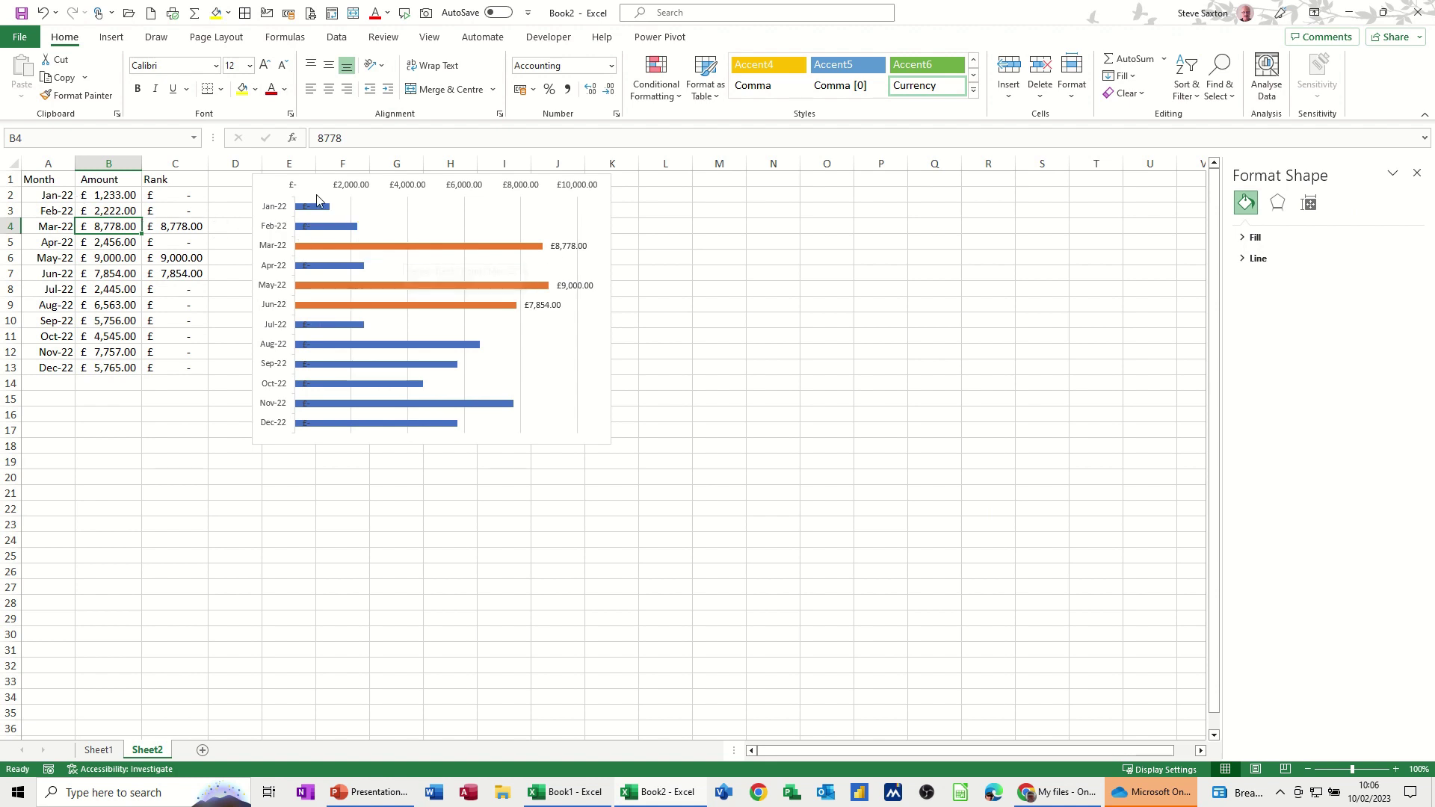
# Extend the month list from A13 down to Feb-23 in A15, and clear the two added months
pyautogui.click(51, 372)
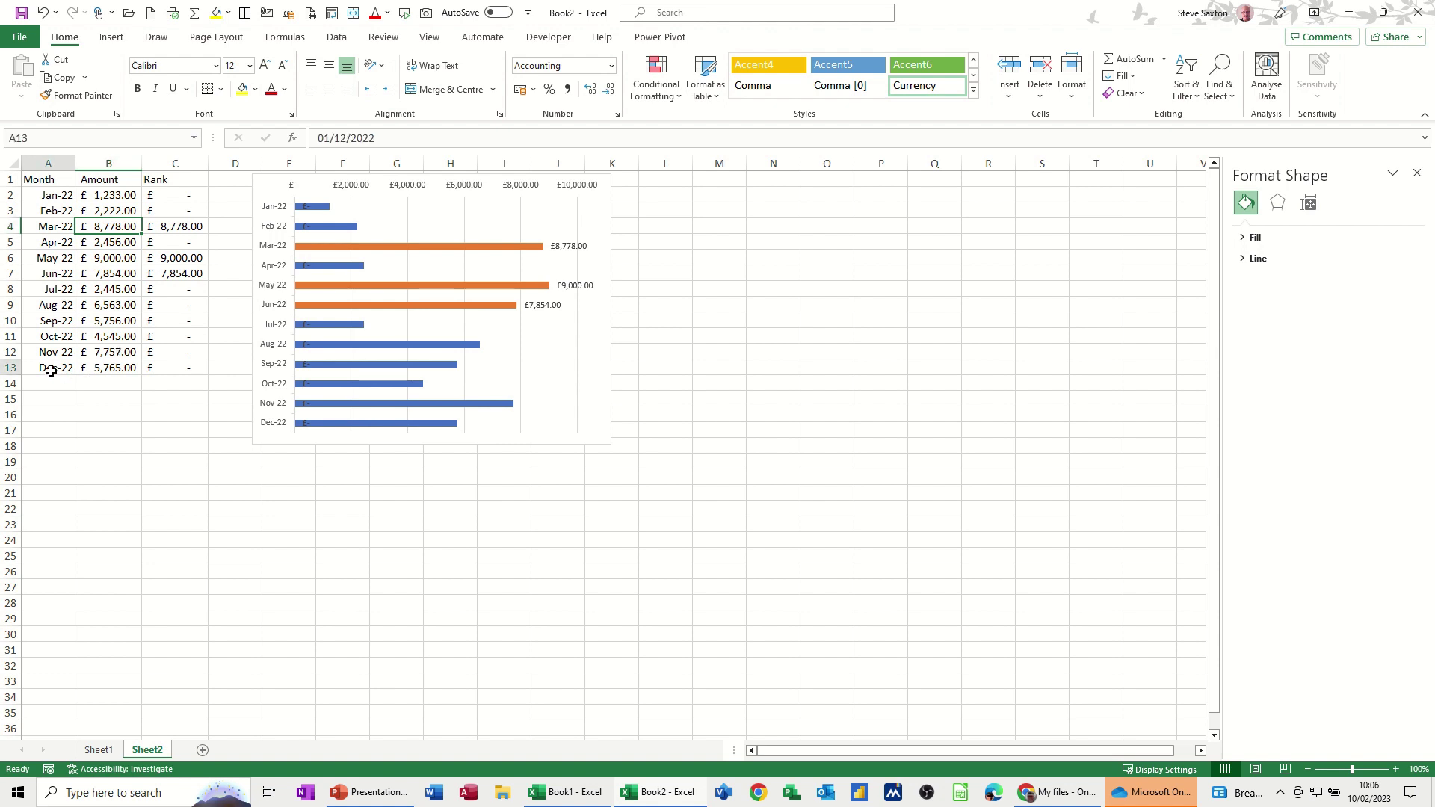
pyautogui.moveTo(75, 376); pyautogui.dragTo(77, 410)
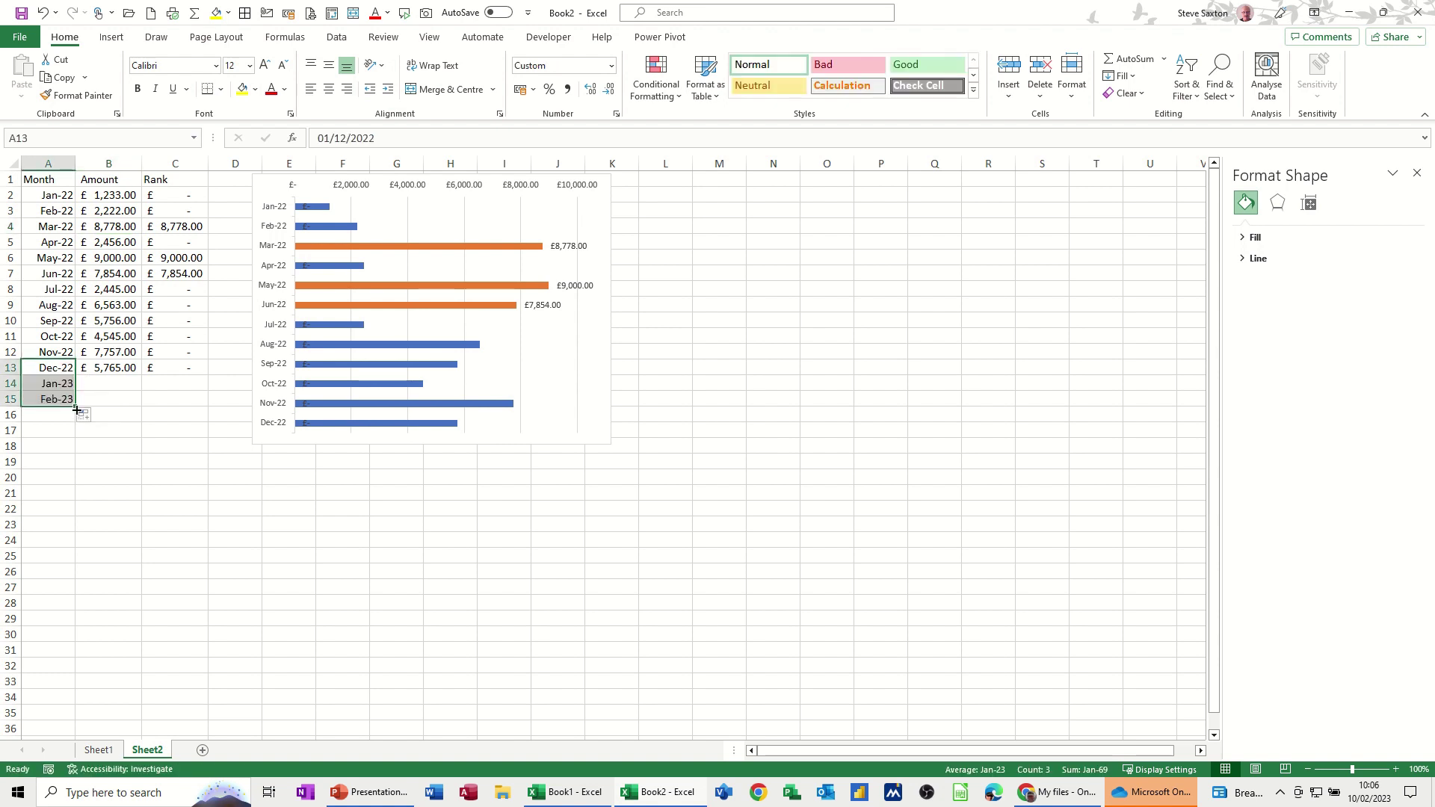
pyautogui.moveTo(59, 385); pyautogui.dragTo(60, 399)
pyautogui.press('Delete')
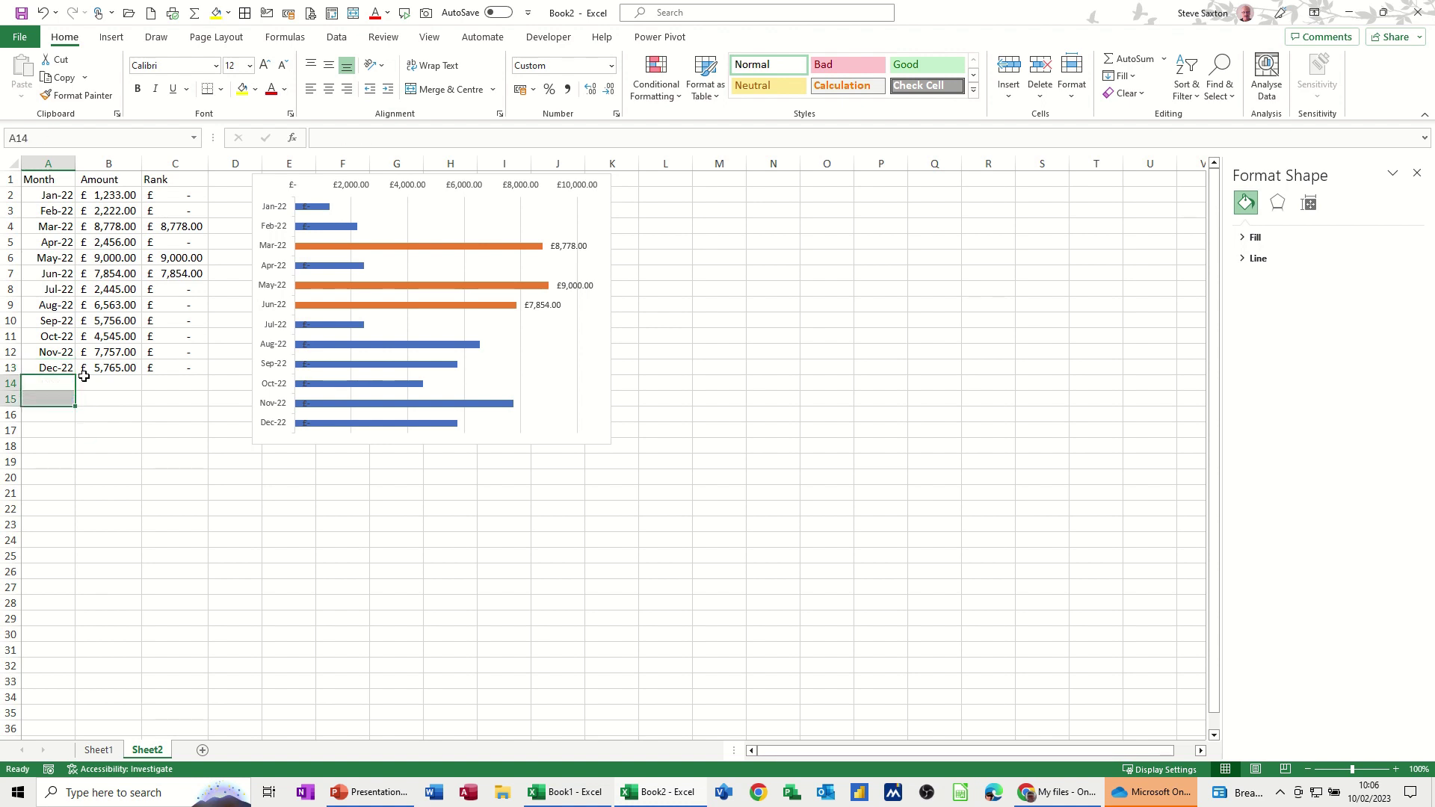
# Move the bar chart away from the data and delete it
pyautogui.click(318, 183)
pyautogui.moveTo(318, 183); pyautogui.dragTo(720, 279)
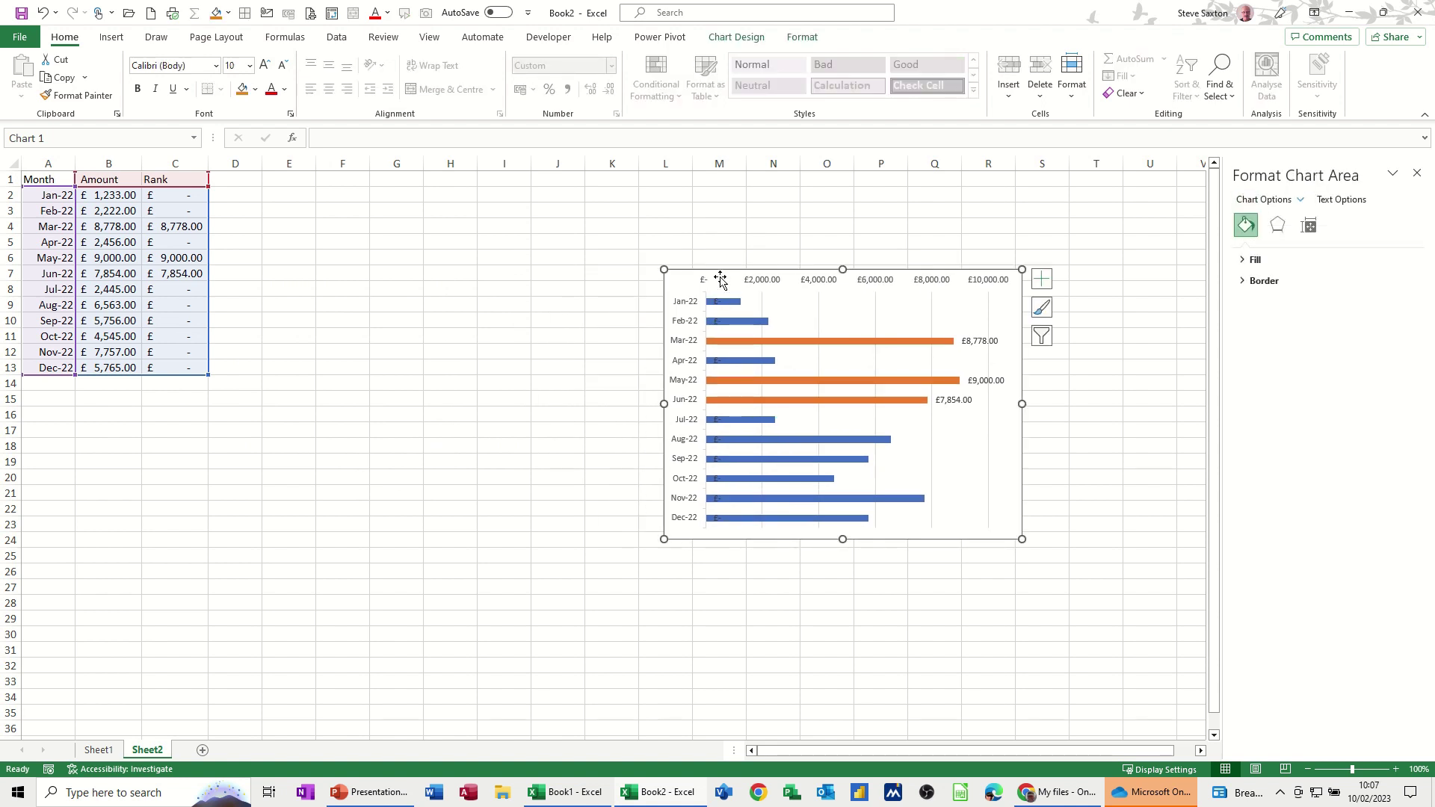
pyautogui.press('Delete')
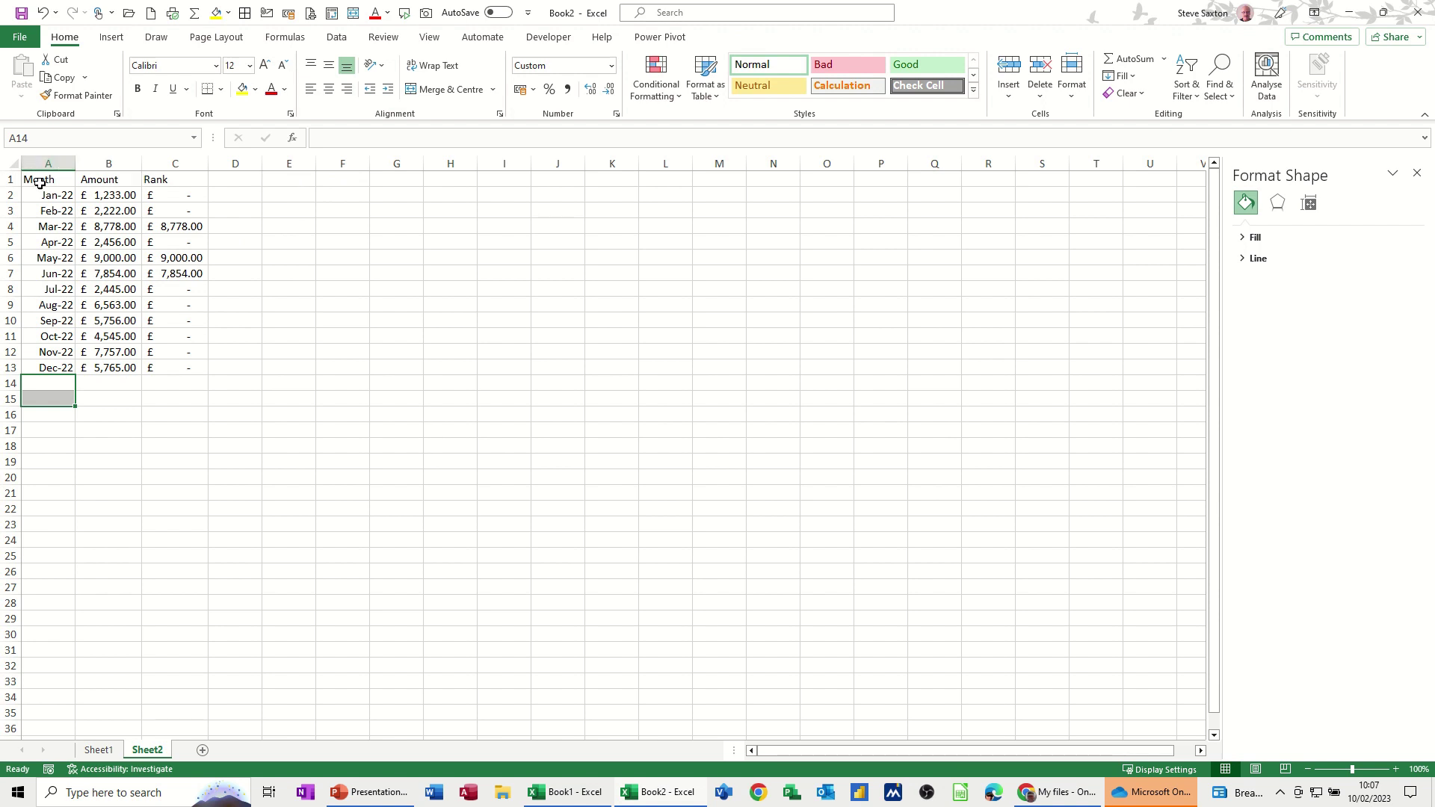
# Copy the headers Month, Amount and Rank from A1:C1 to E1:G1
pyautogui.moveTo(39, 179); pyautogui.dragTo(411, 179)
pyautogui.click(305, 196)
pyautogui.click(290, 195)
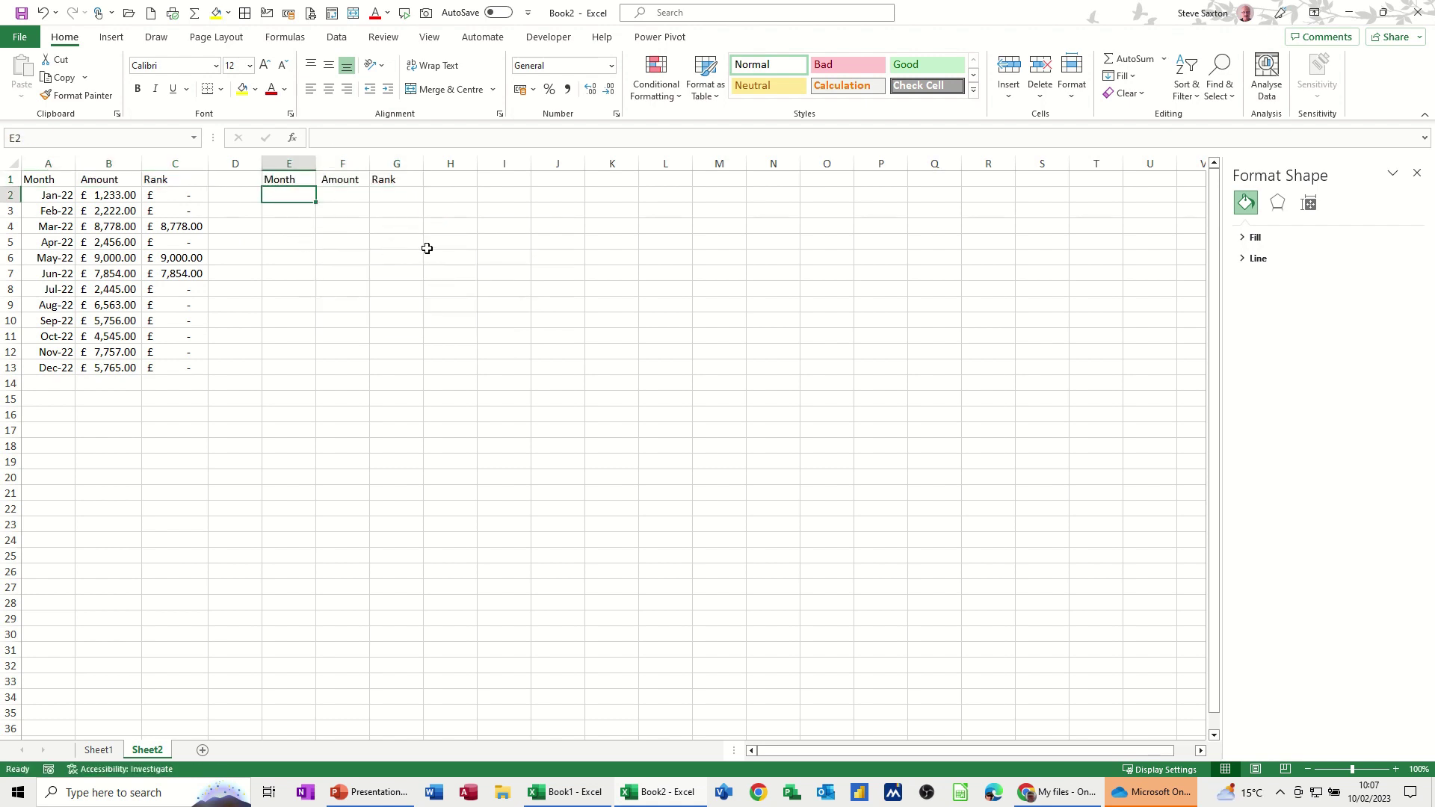
# Enter =OFFSET(A2,COUNTA(A:A)-12,0) in E2 and format the cell as Short Date
pyautogui.write('=')
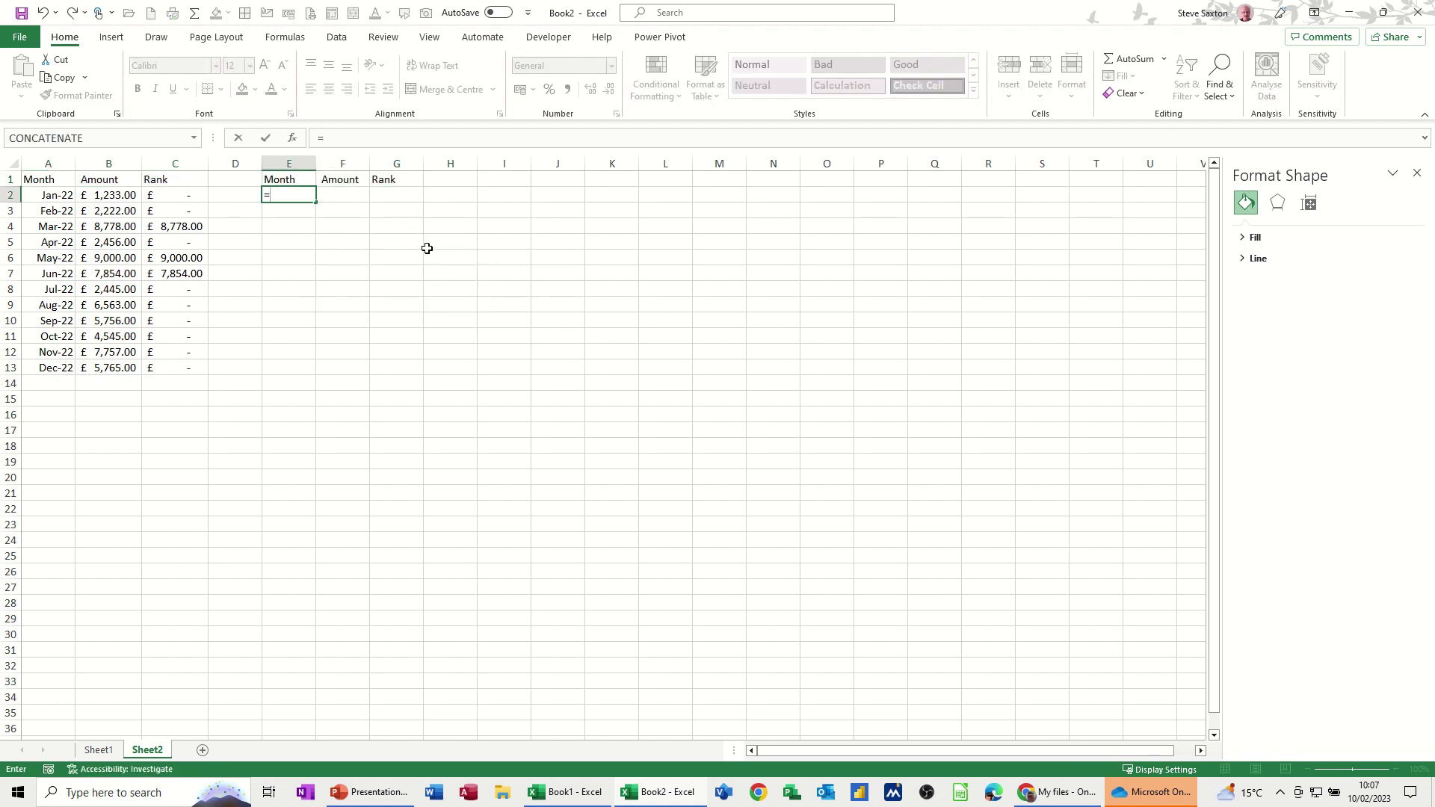
pyautogui.write('offset(')
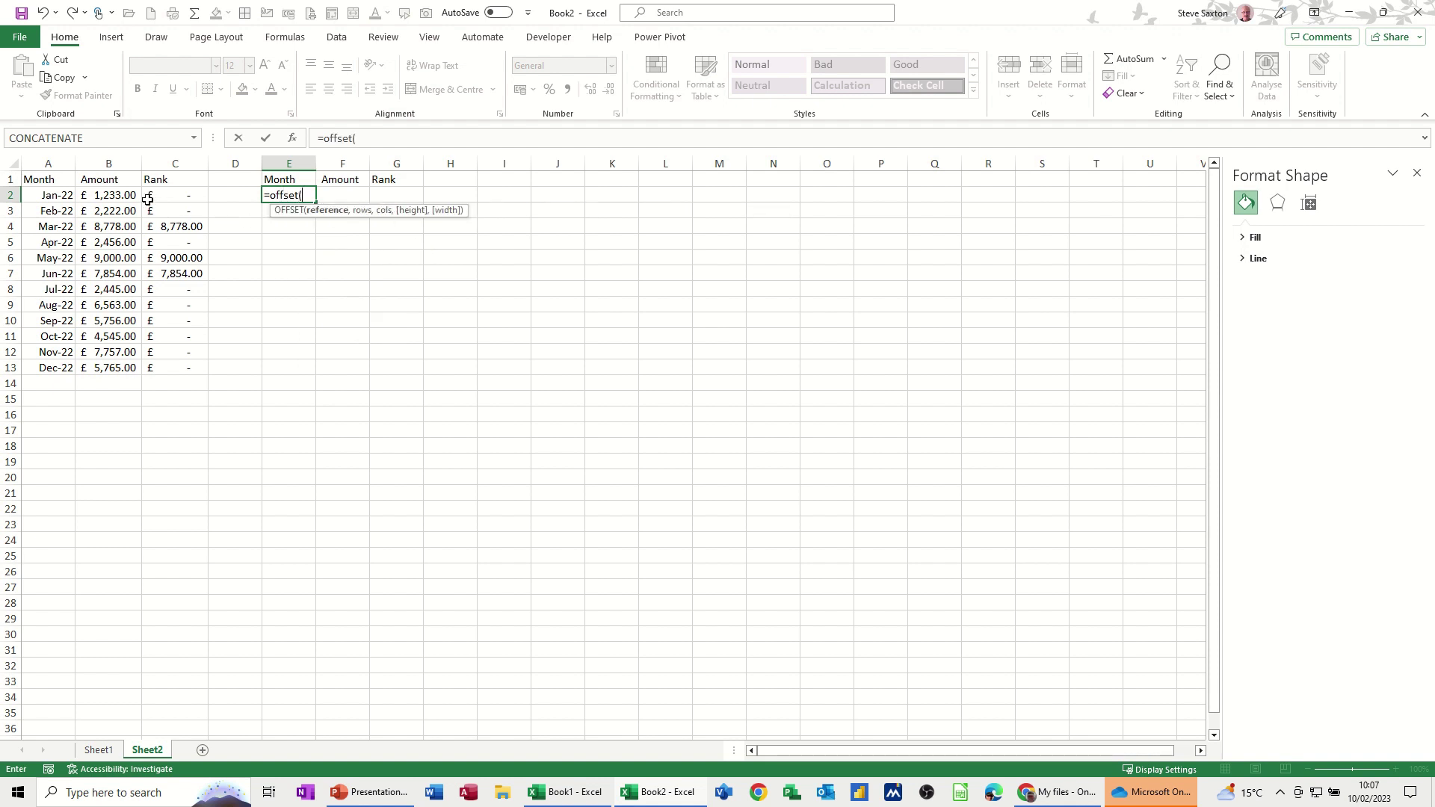
pyautogui.click(61, 196)
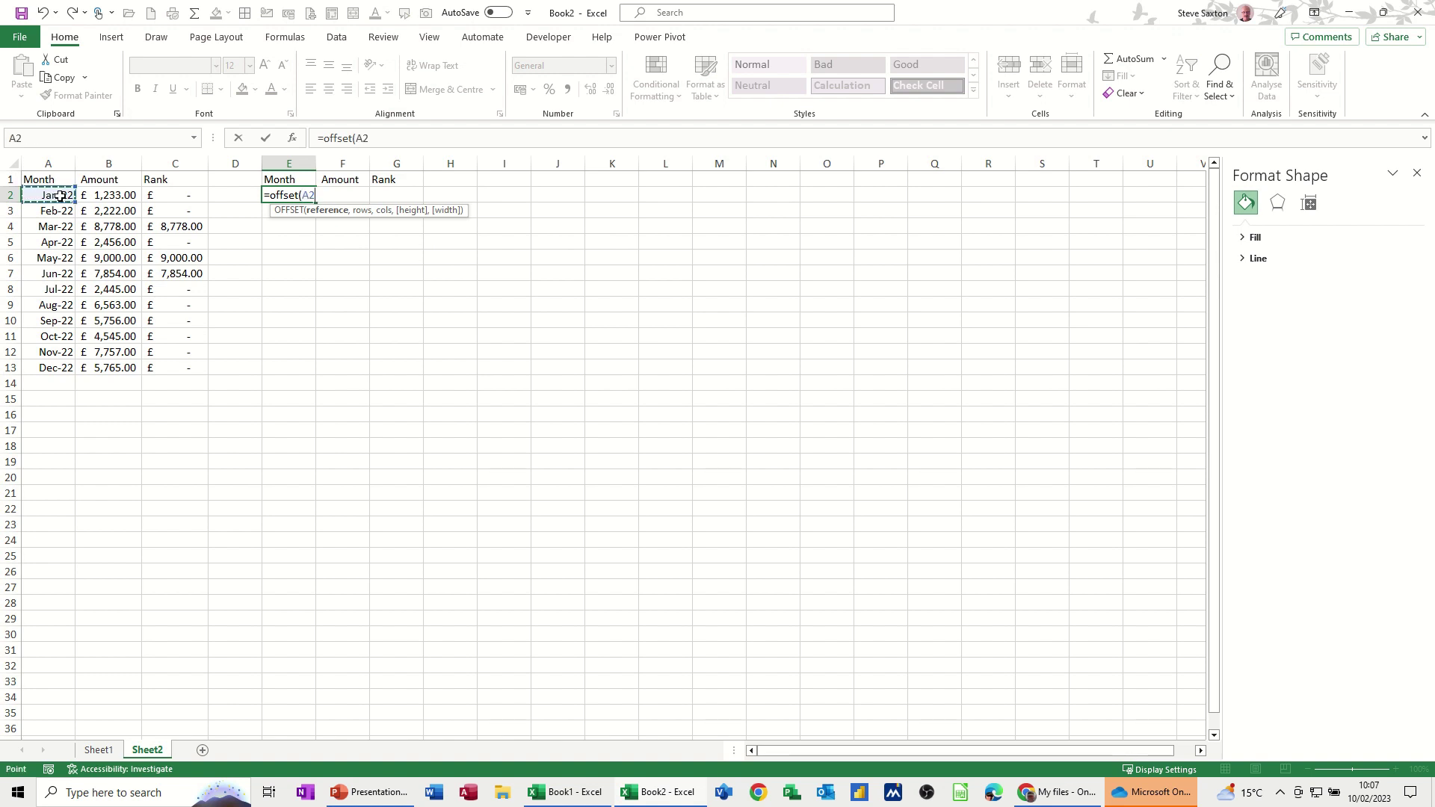
pyautogui.write(',')
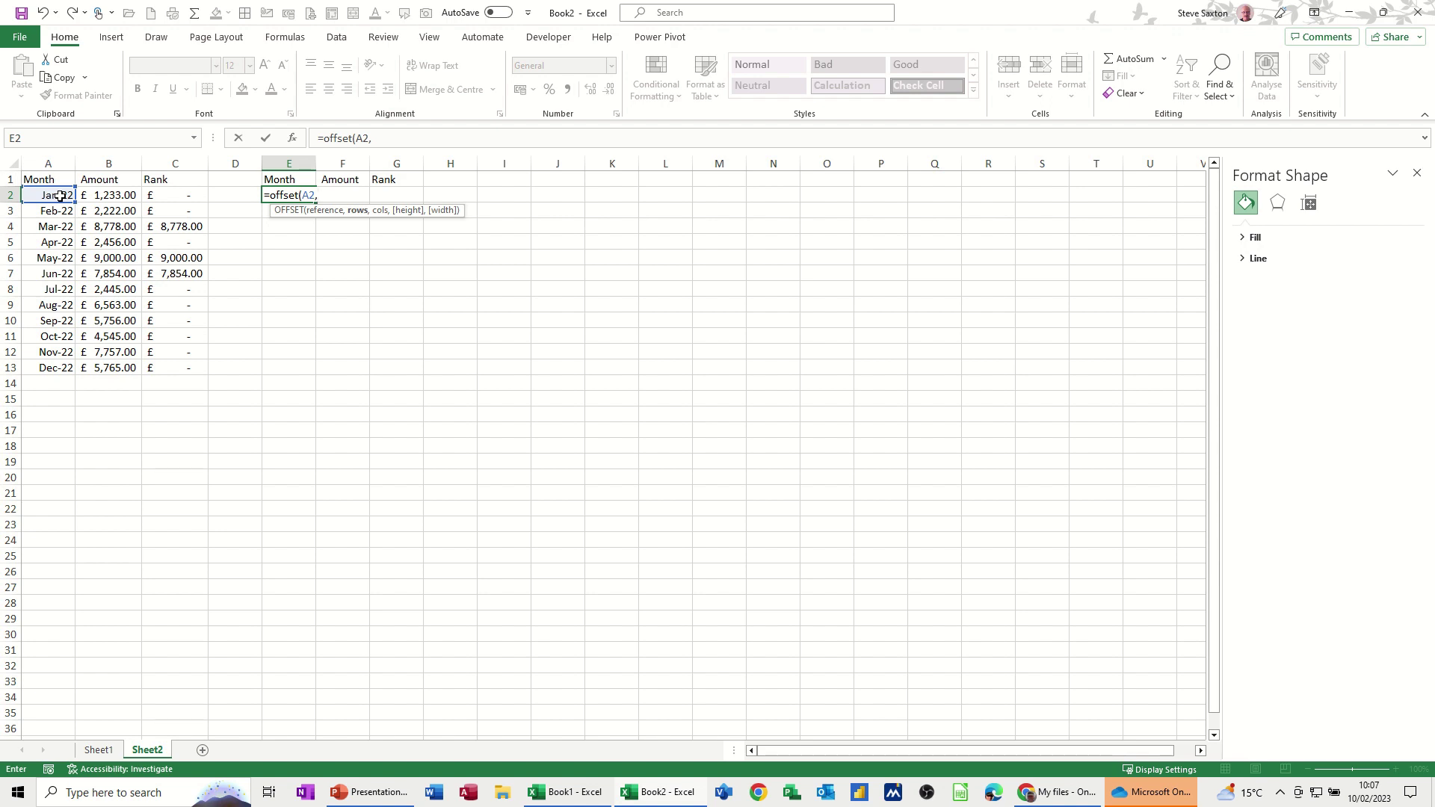
pyautogui.write('count')
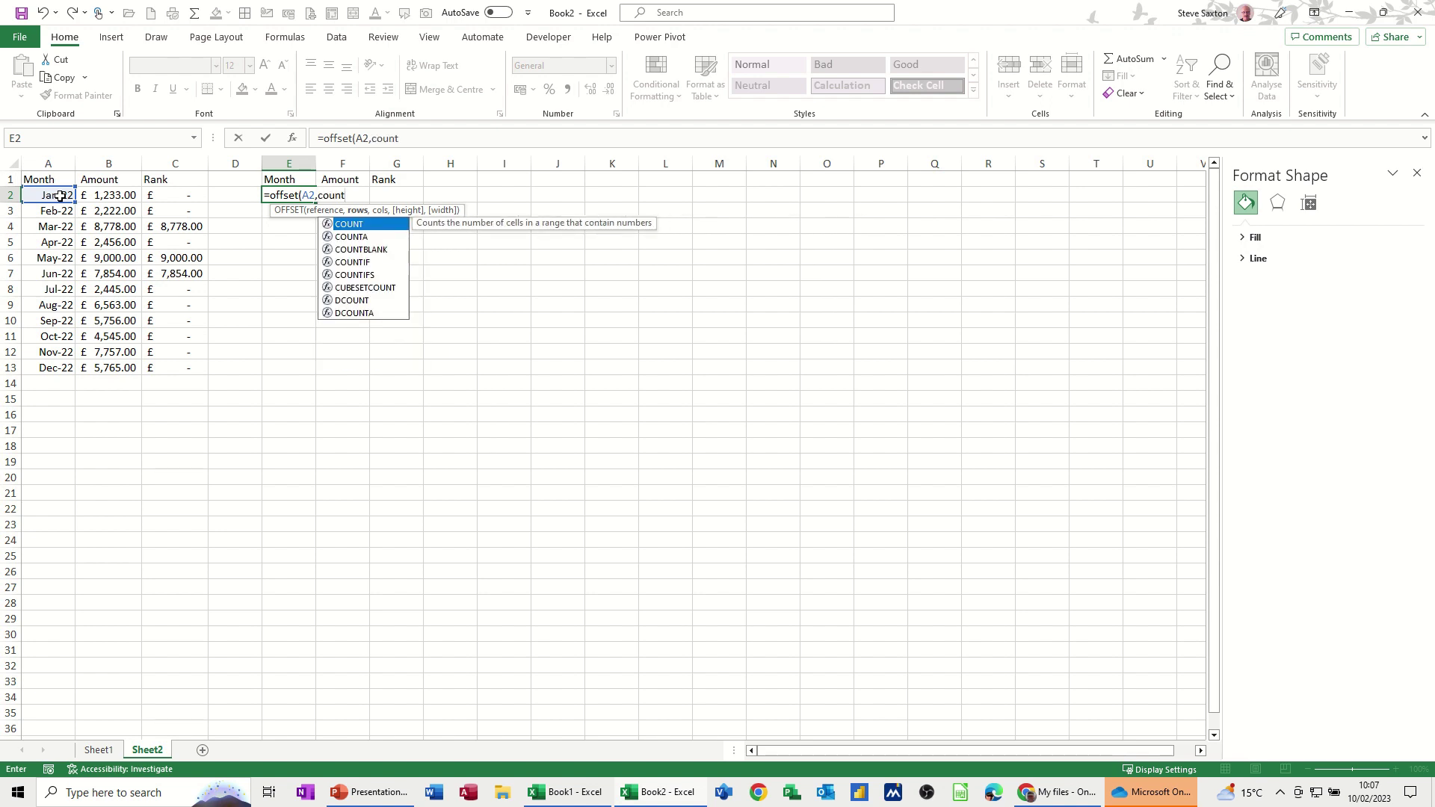
pyautogui.write('a(A:A')
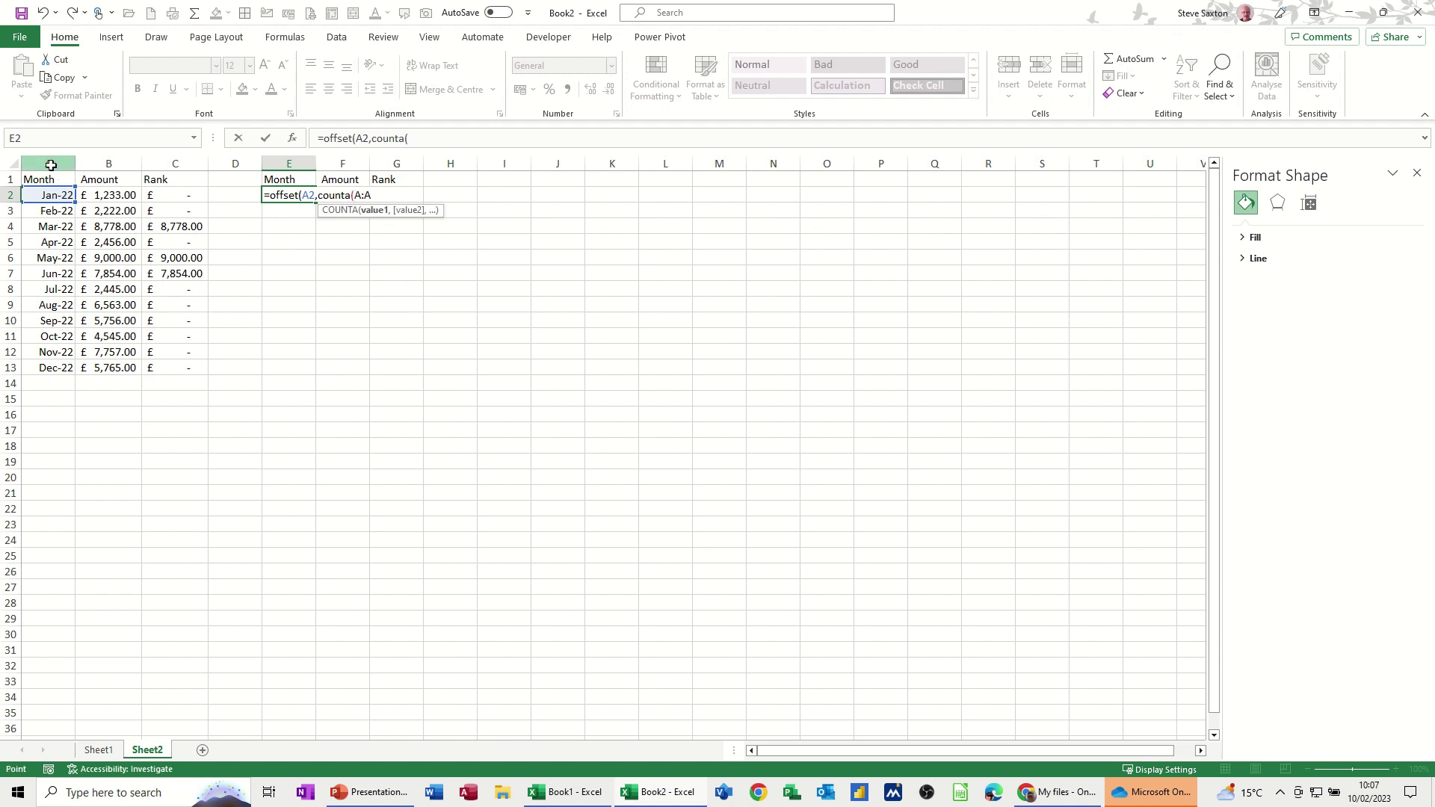
pyautogui.click(51, 162)
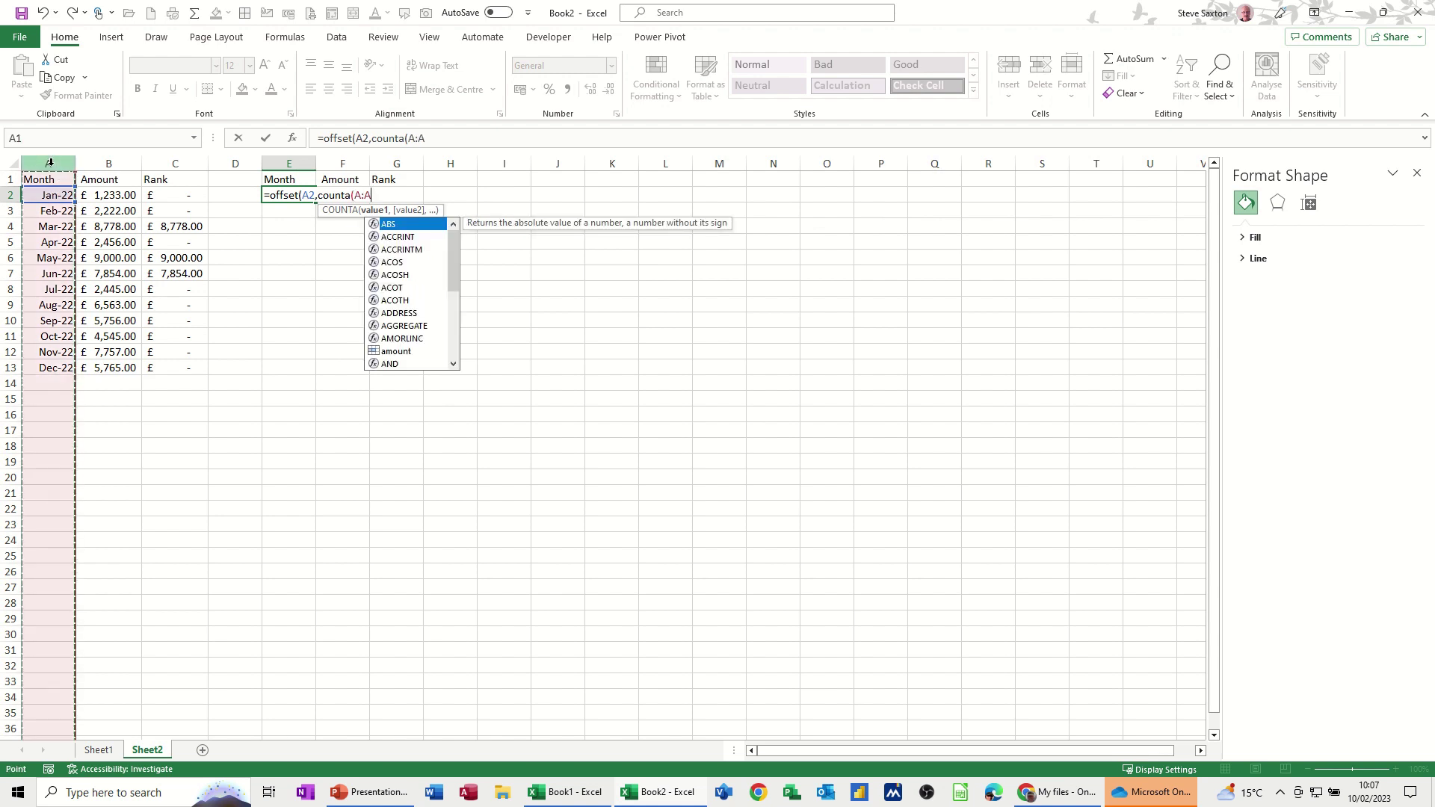
pyautogui.write(')-12')
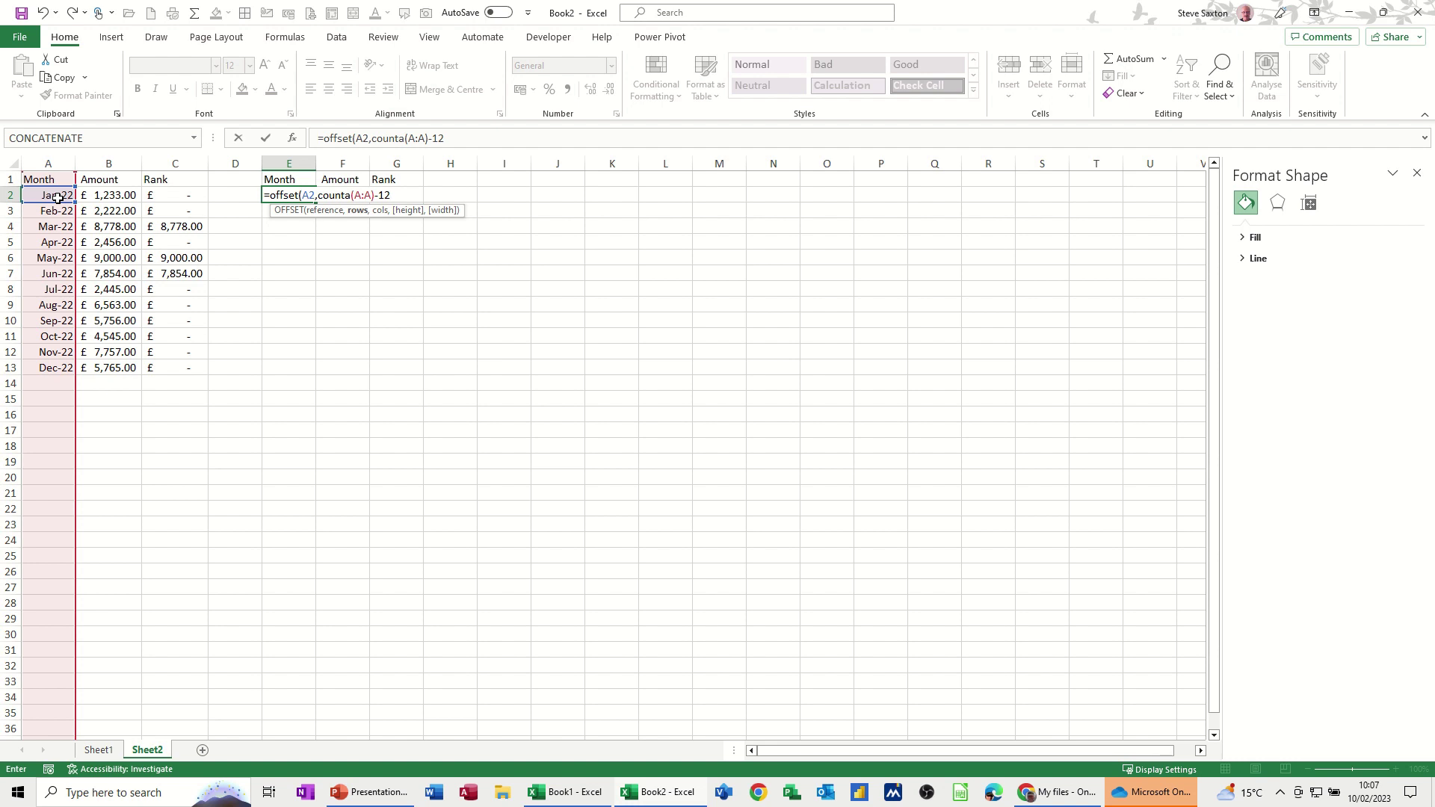
pyautogui.write(',0)')
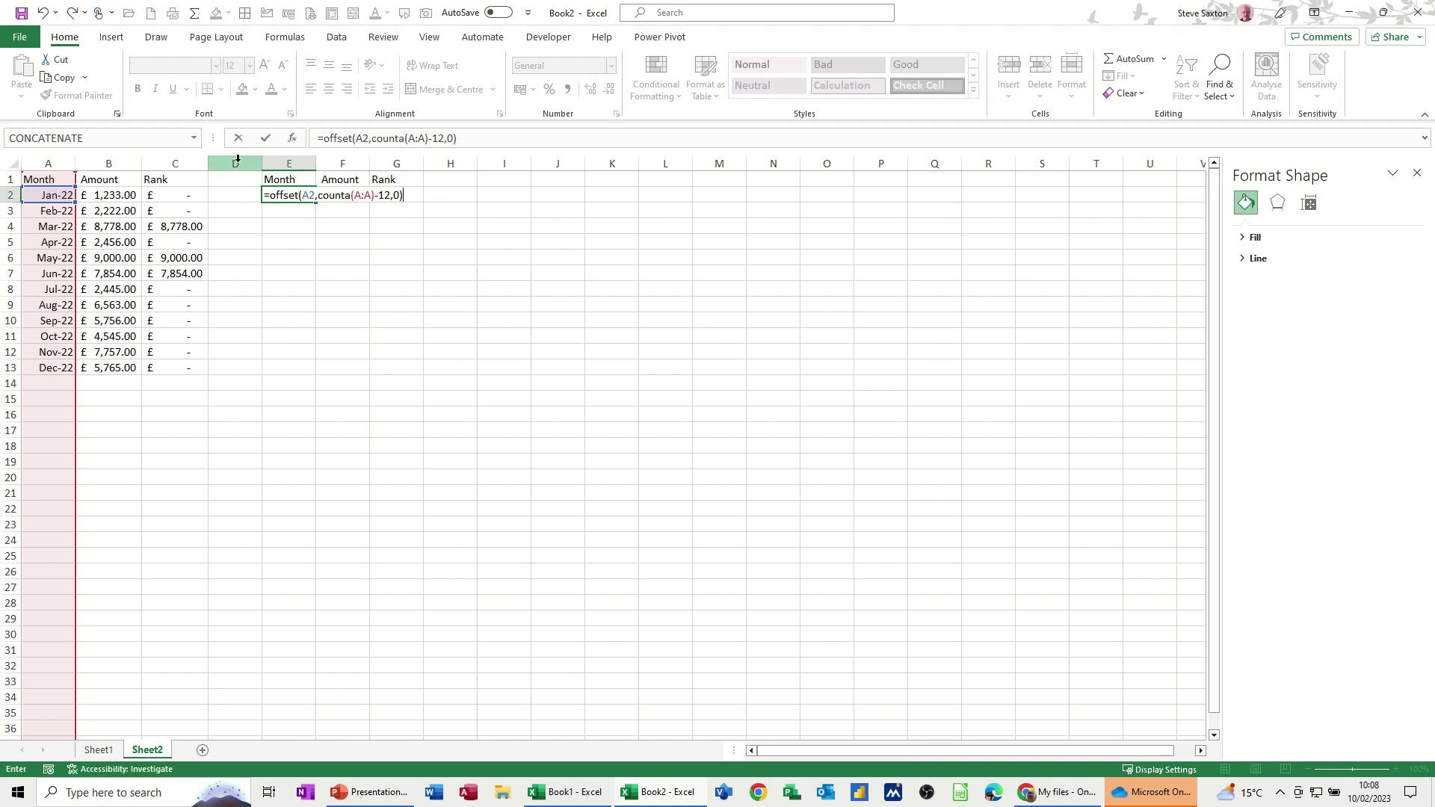
pyautogui.click(267, 143)
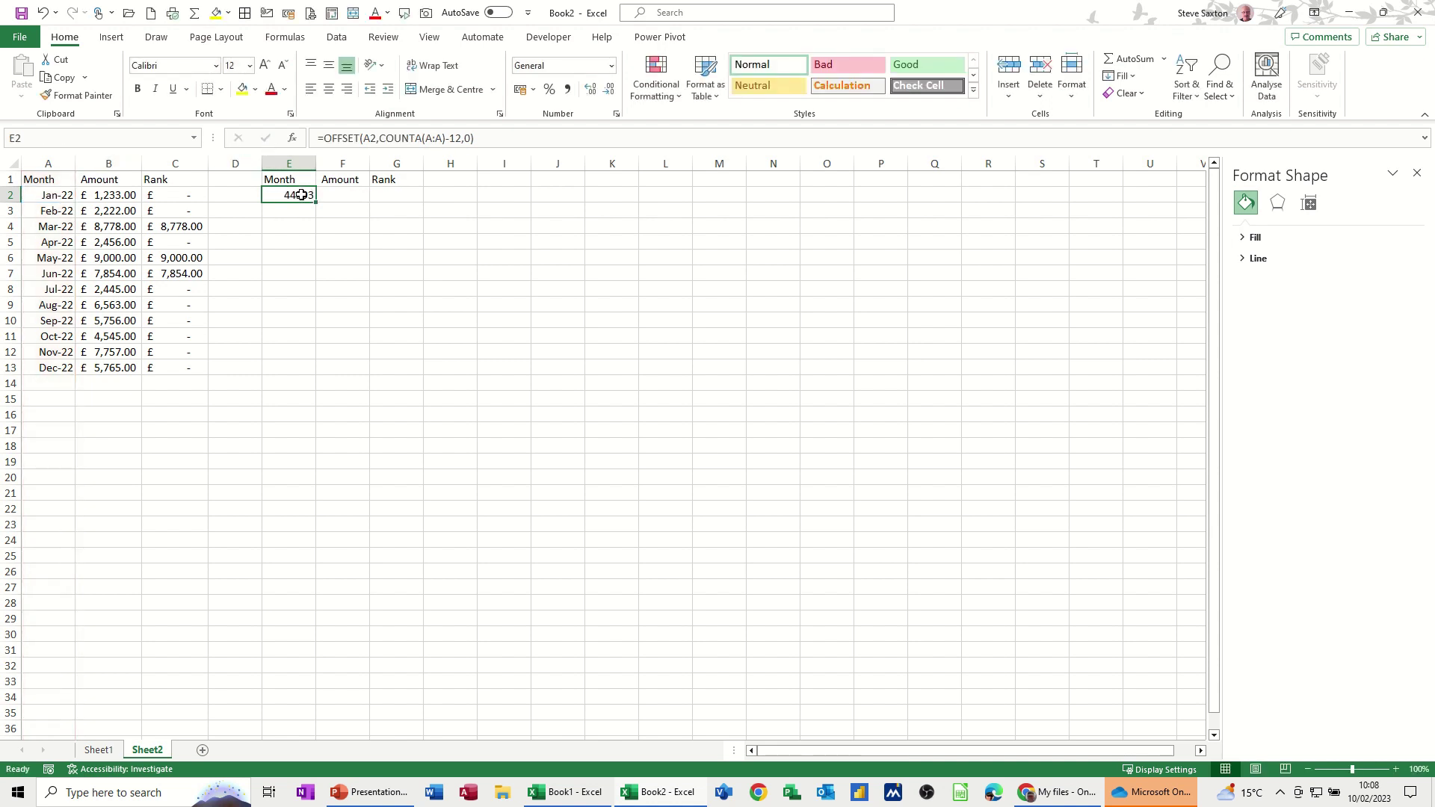
pyautogui.click(611, 67)
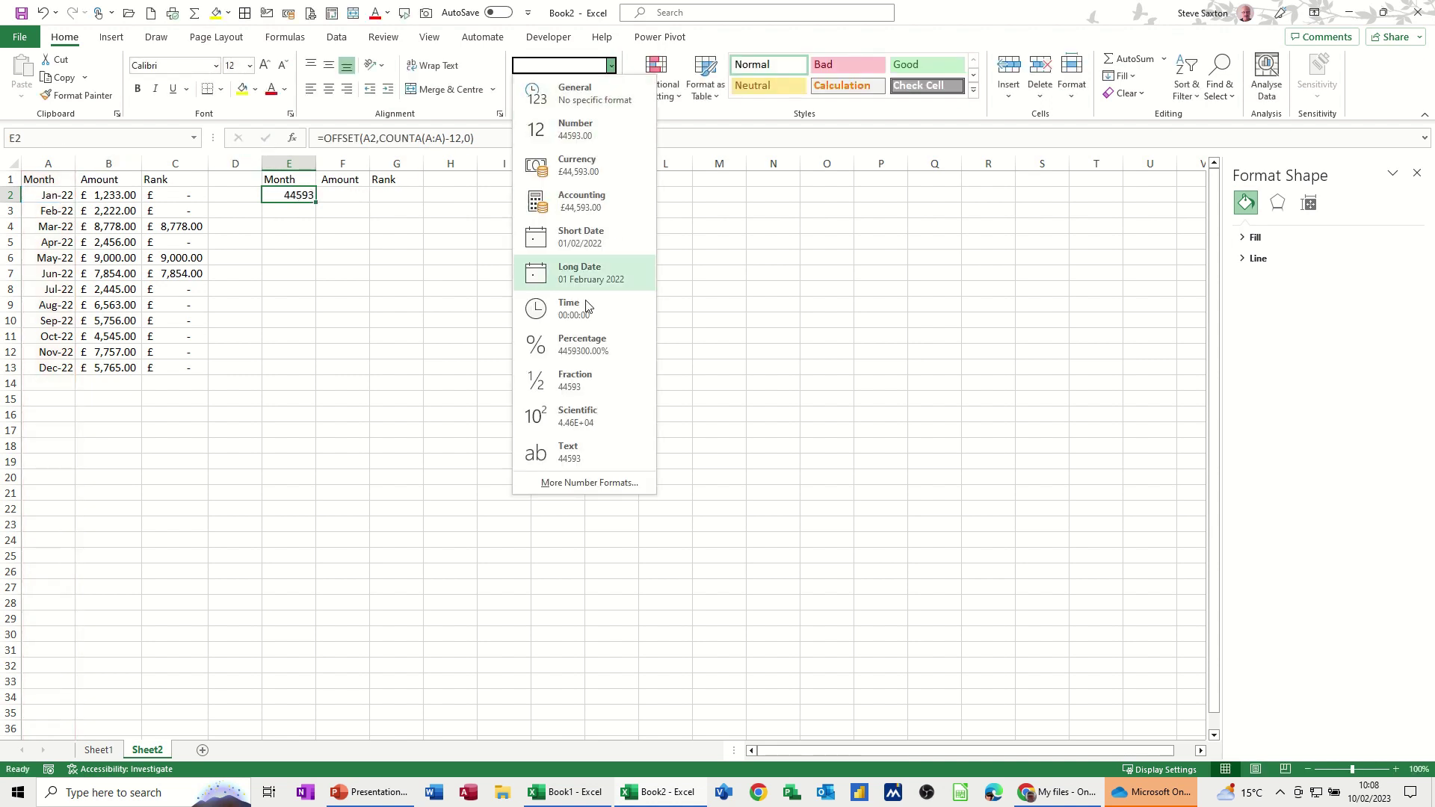
pyautogui.click(572, 236)
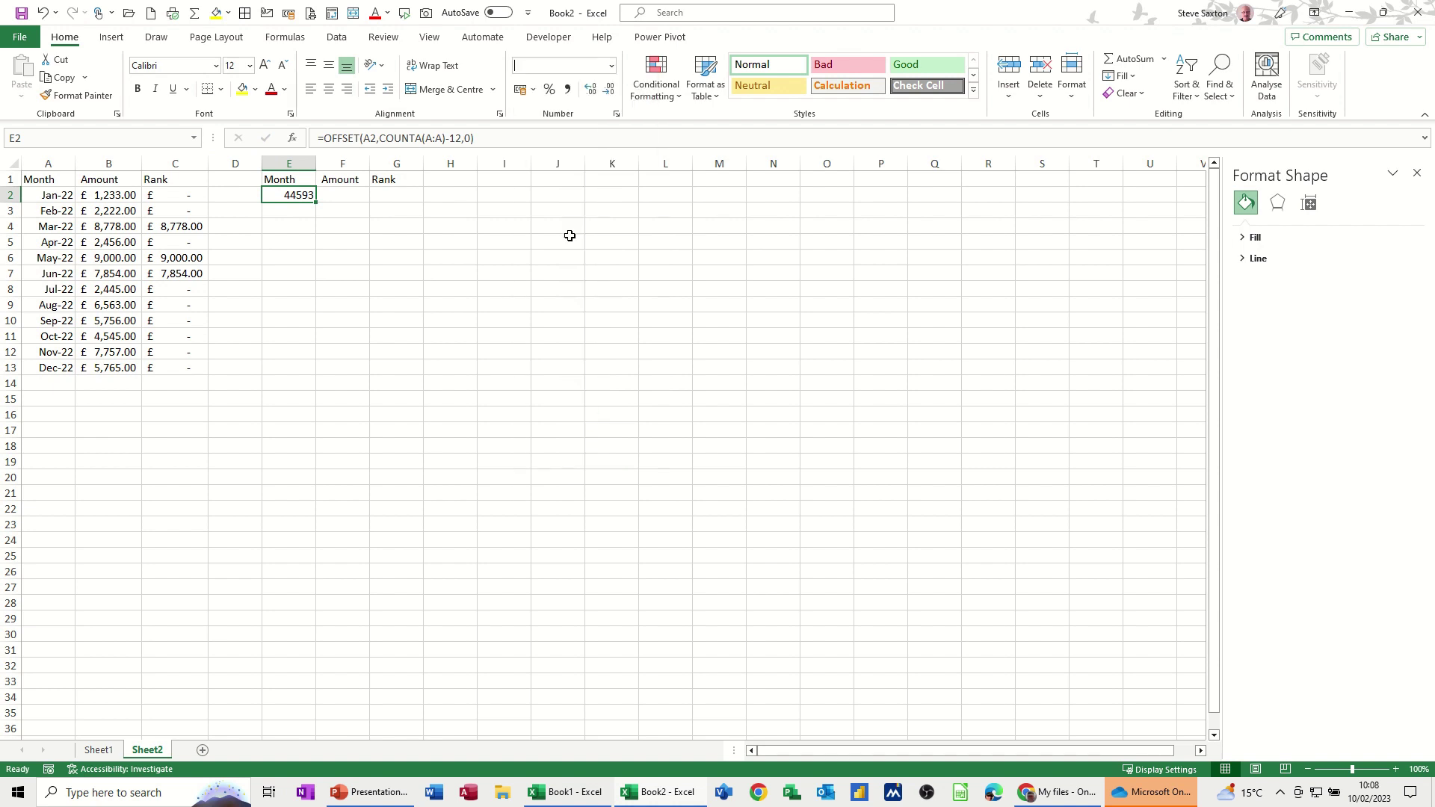
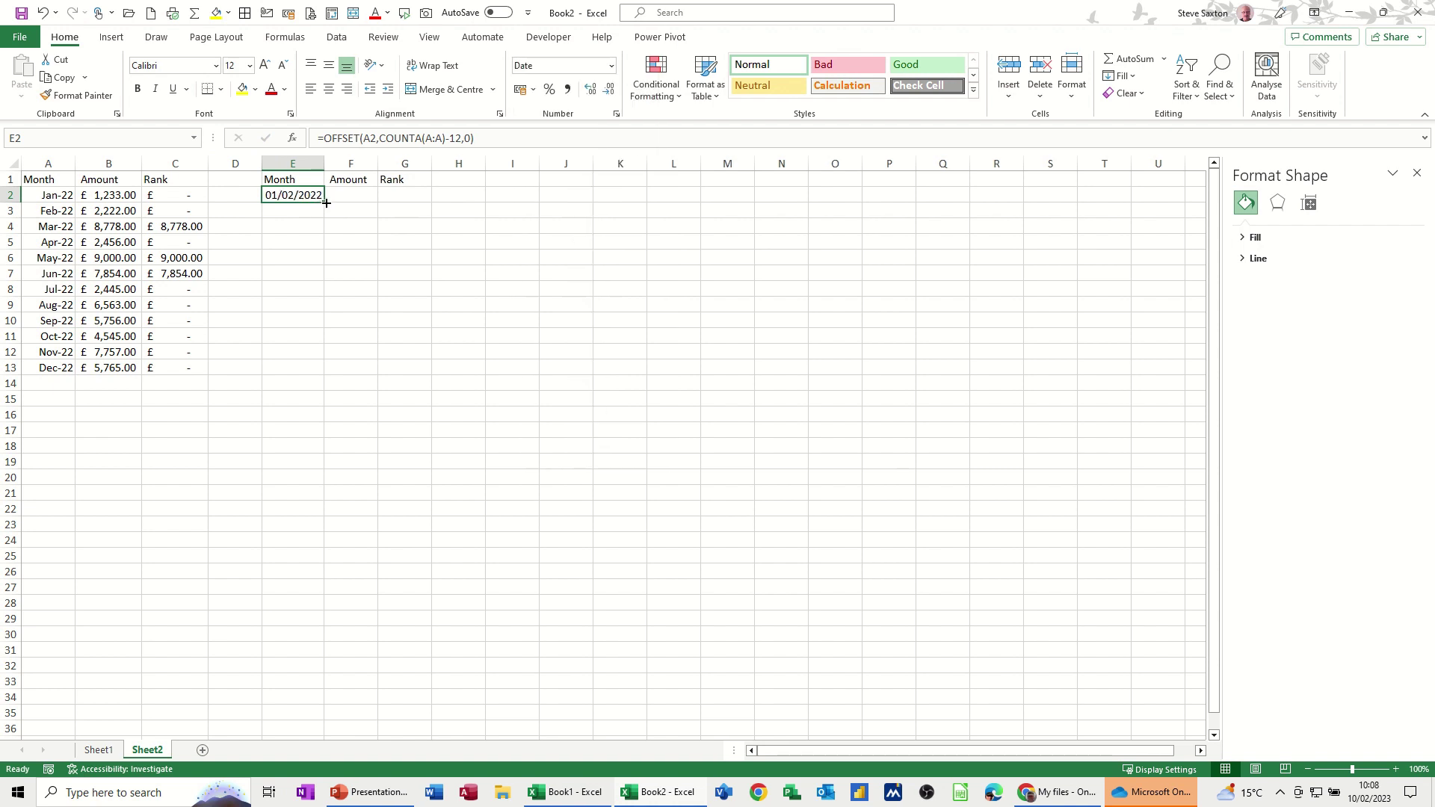
# Fill the E2 formula across to G2 with F2:G2 in Accounting format, and autofit columns F and G
pyautogui.moveTo(322, 201); pyautogui.dragTo(426, 203)
pyautogui.moveTo(352, 164); pyautogui.dragTo(419, 164)
pyautogui.hotkey('alt', 'h')
pyautogui.press('o')
pyautogui.press('i')
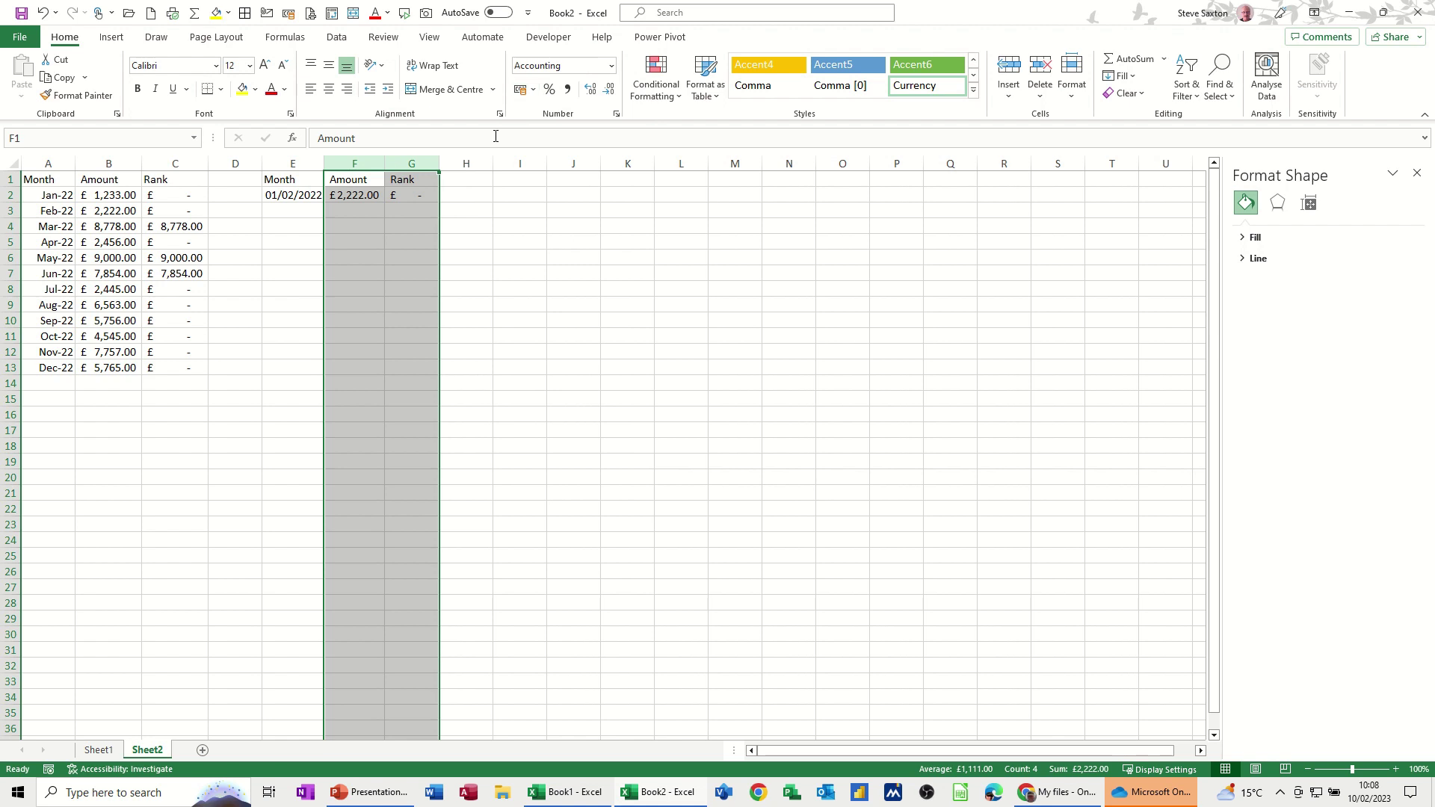
# Fill the formulas in E2:G2 down to row 13
pyautogui.click(285, 194)
pyautogui.moveTo(303, 197)
pyautogui.mouseDown()
pyautogui.moveTo(443, 201)
pyautogui.moveTo(439, 372)
pyautogui.mouseUp()
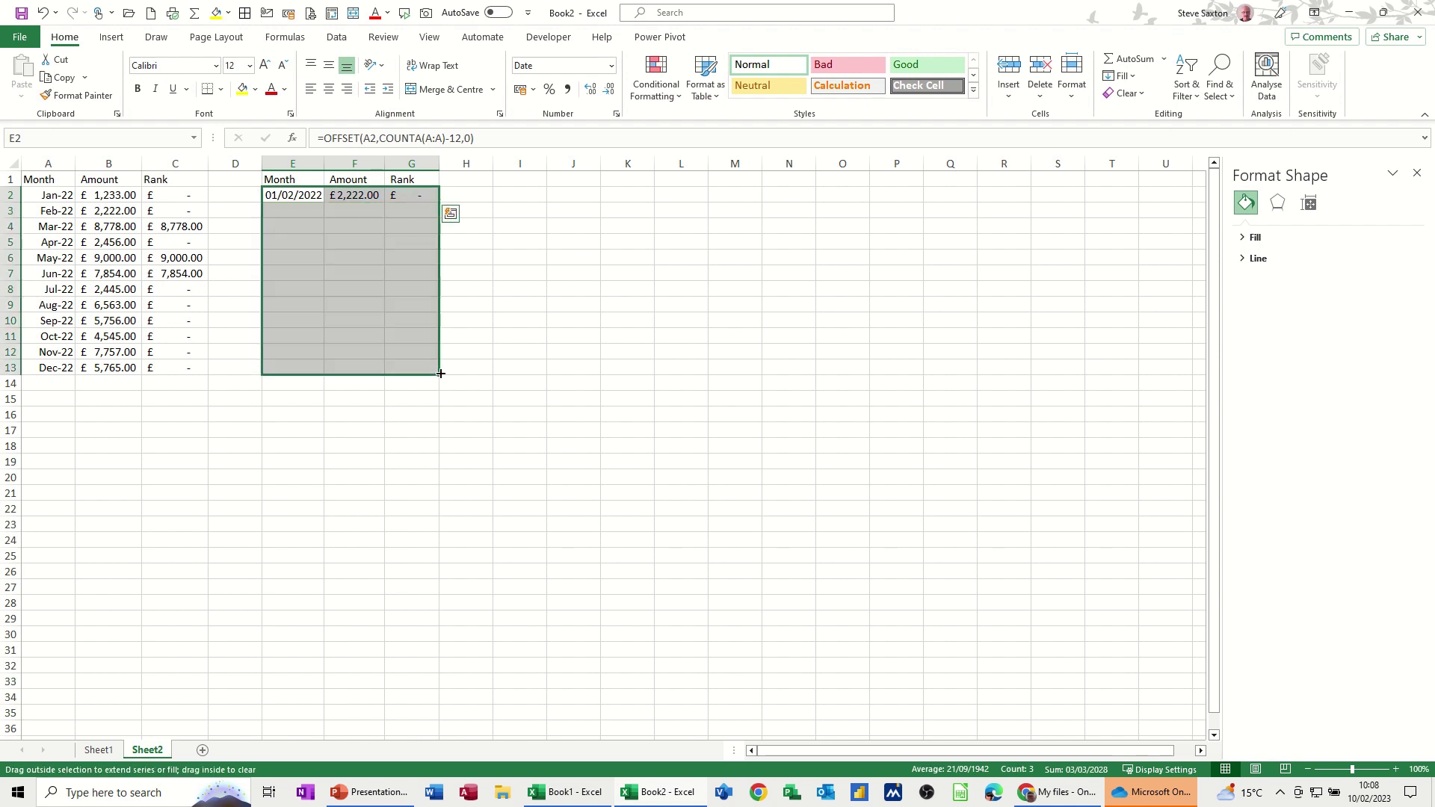
pyautogui.doubleClick(441, 170)
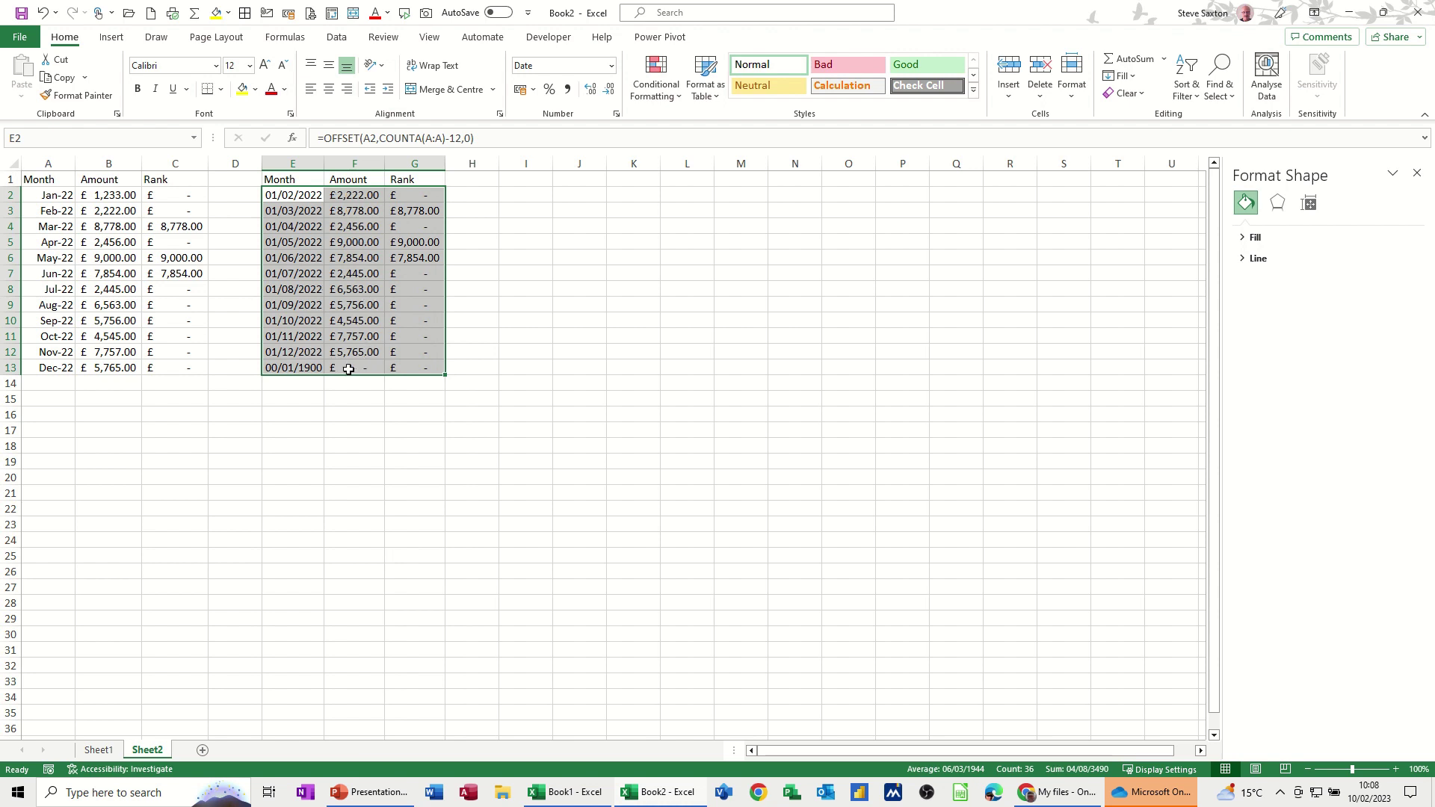
# Correct the row offset in the E2 formula so it reads =OFFSET(A2,COUNTA(A:A)-13,0)
pyautogui.click(285, 367)
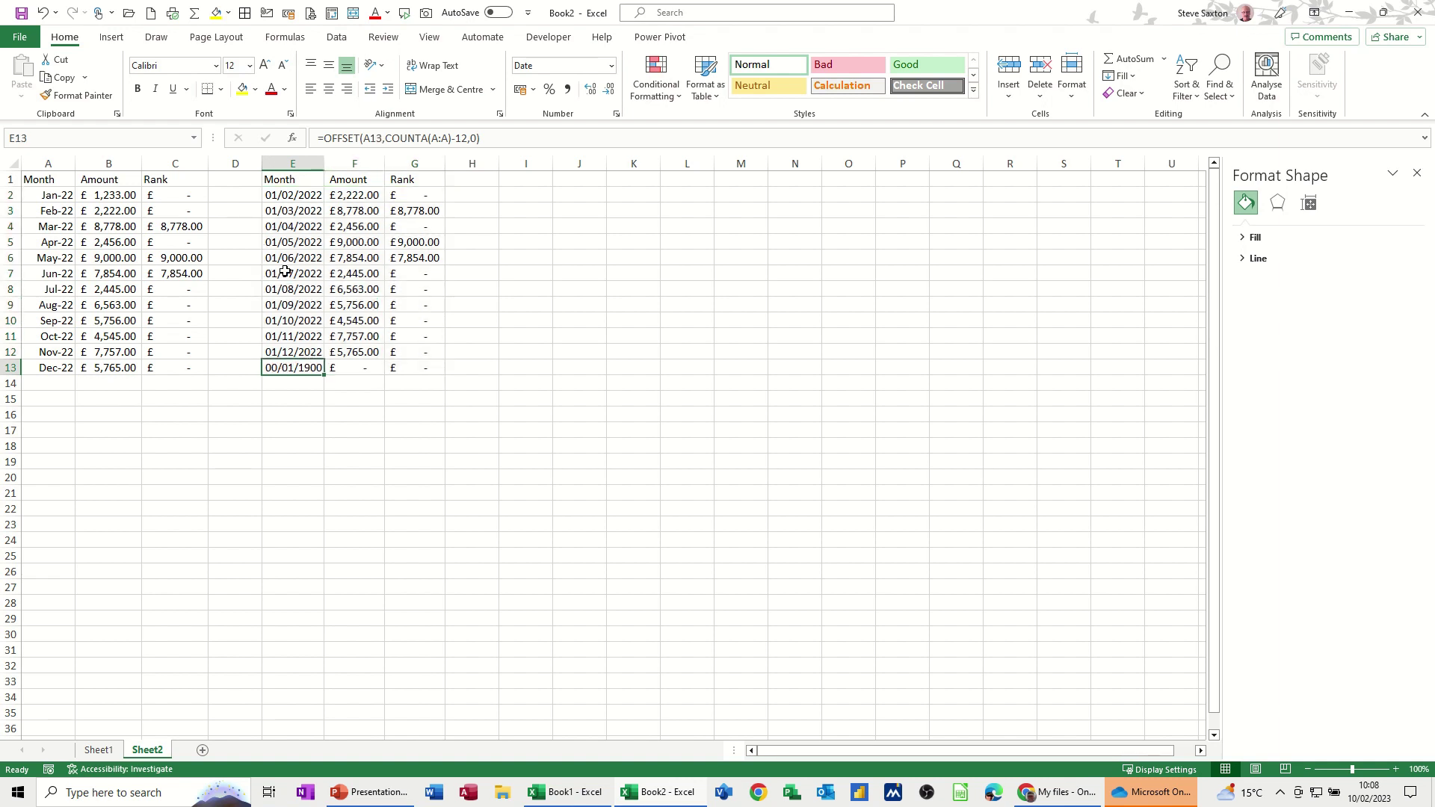
pyautogui.click(289, 193)
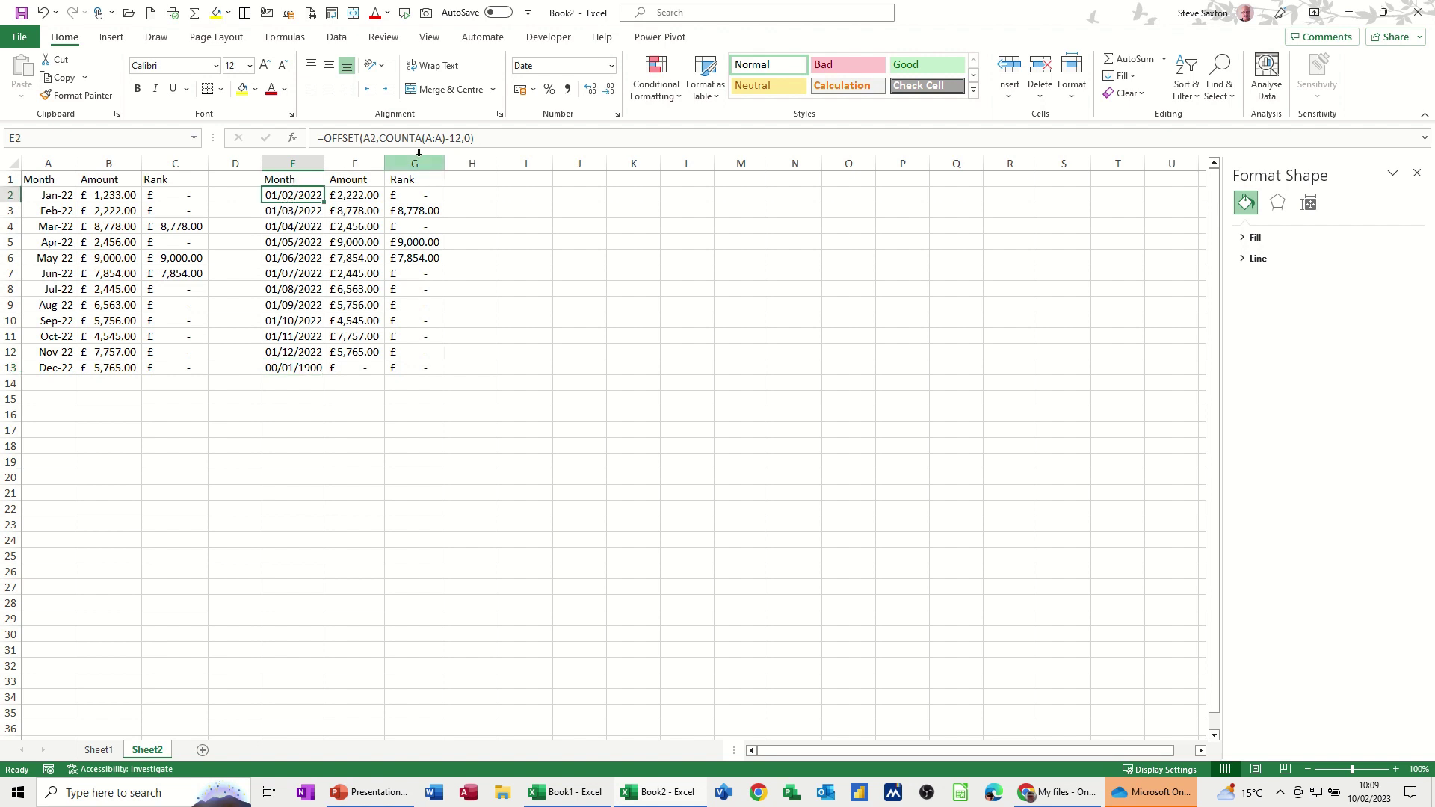
pyautogui.click(460, 139)
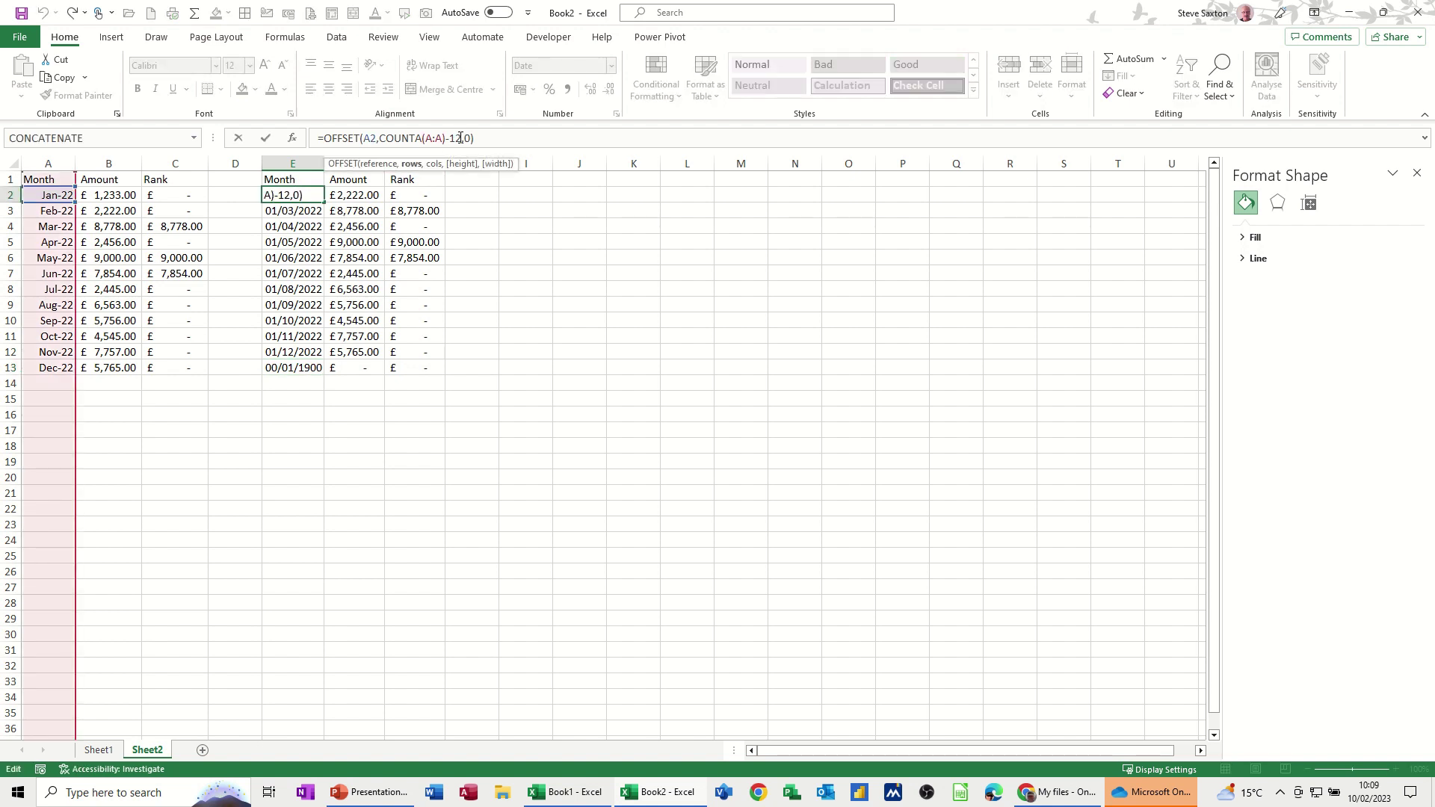
pyautogui.press('Return')
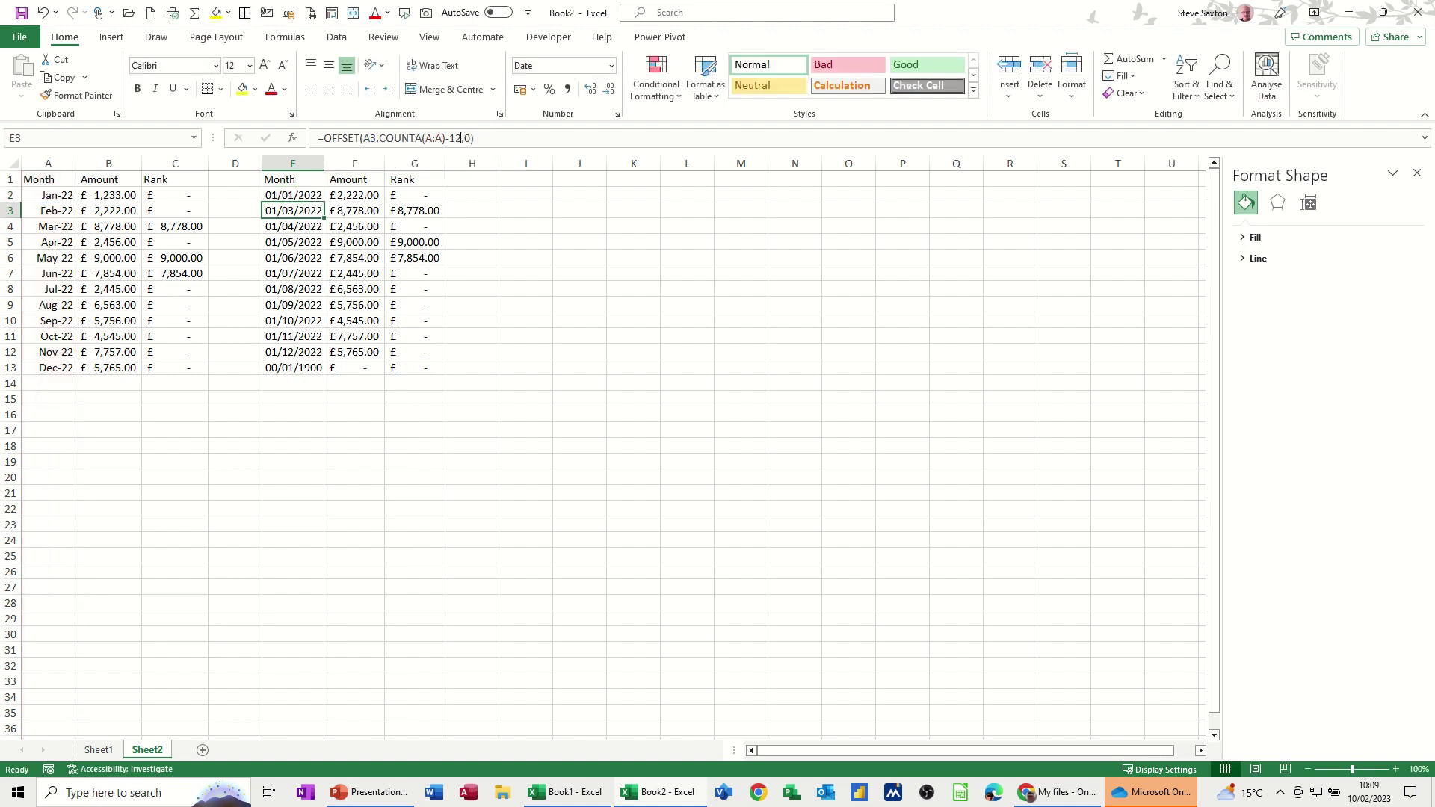
# Fill the corrected E2 formula across to G2 with F2:G2 in Accounting format, and copy the row down to row 13
pyautogui.click(286, 194)
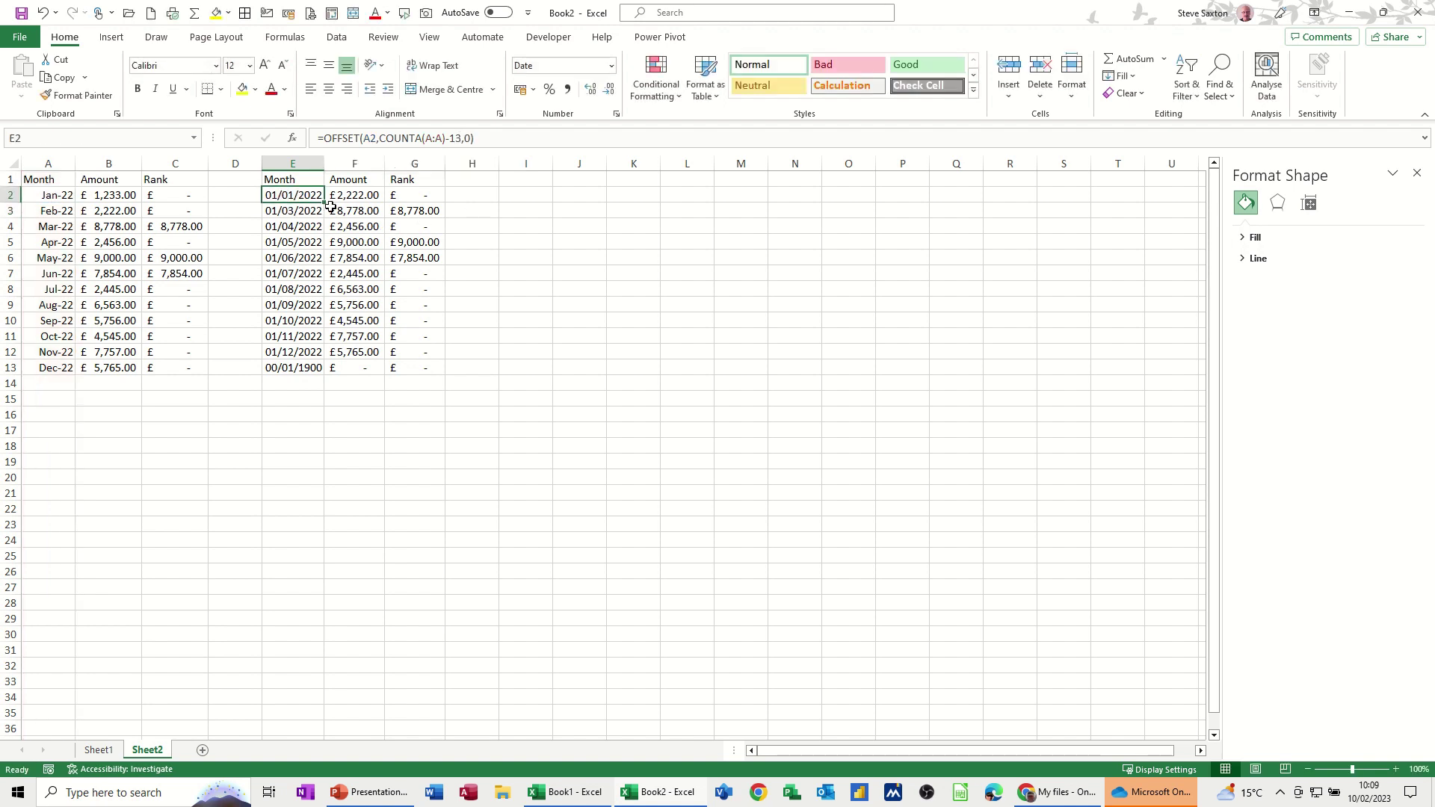
pyautogui.moveTo(327, 203); pyautogui.dragTo(441, 203)
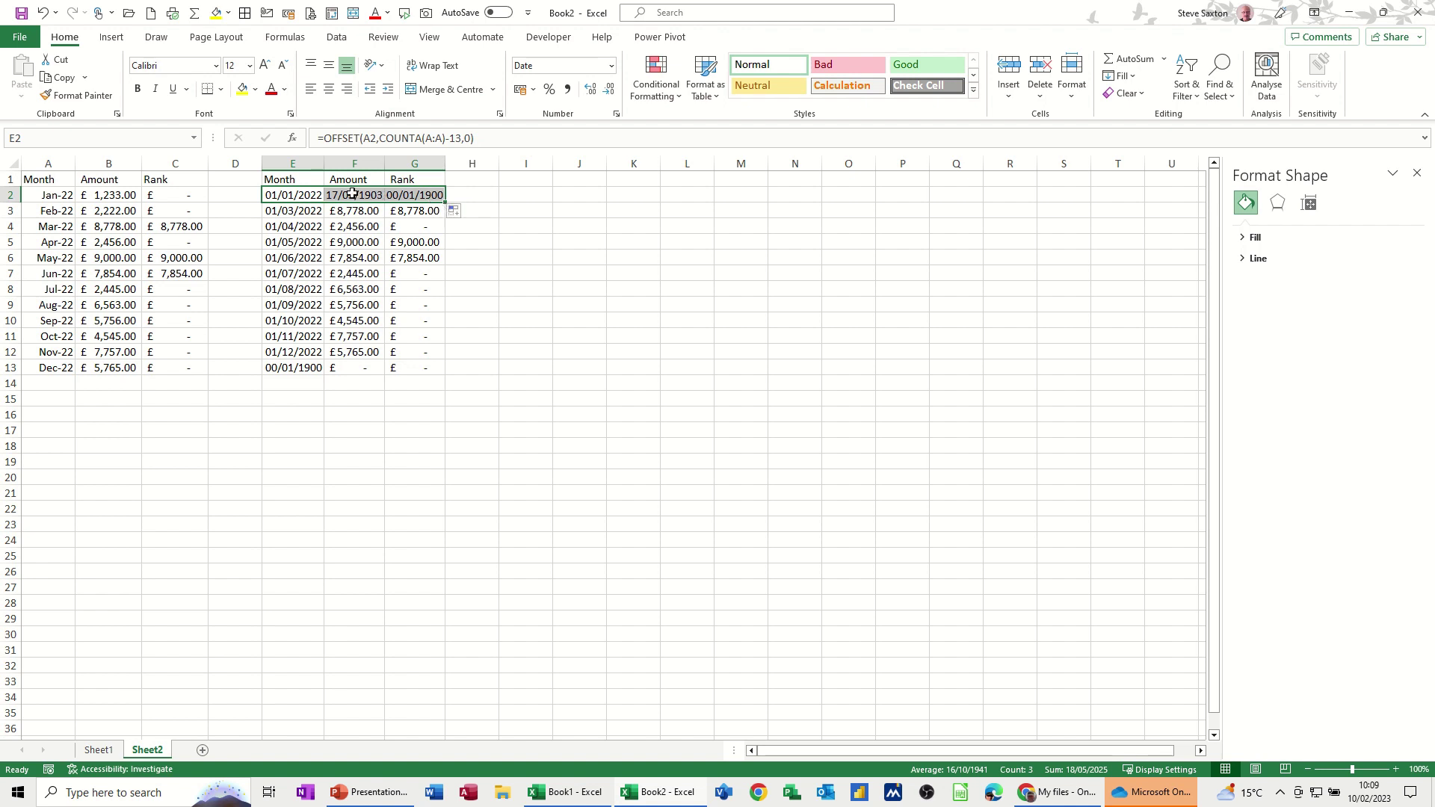
pyautogui.moveTo(352, 193); pyautogui.dragTo(417, 196)
pyautogui.click(521, 88)
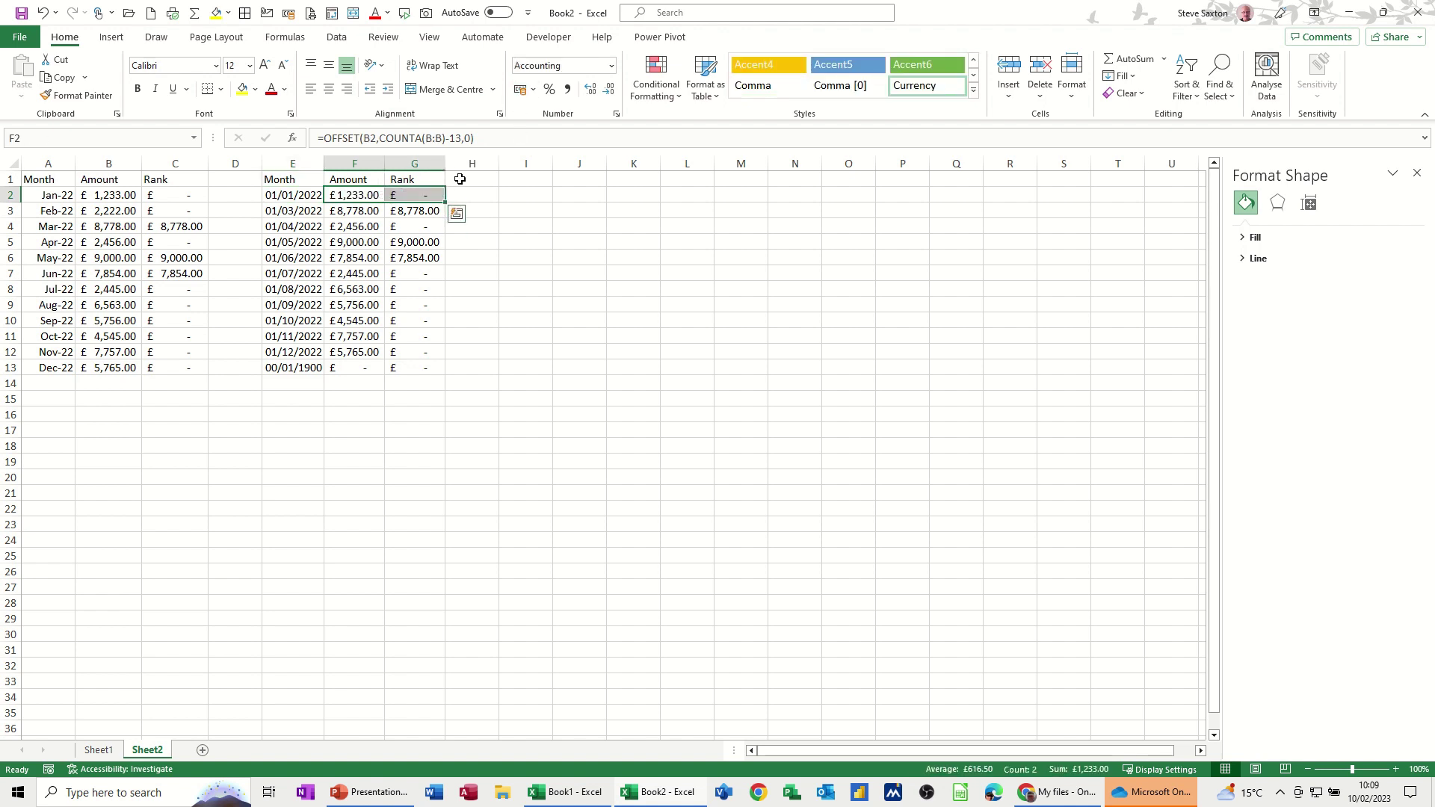
pyautogui.moveTo(301, 194); pyautogui.dragTo(441, 196)
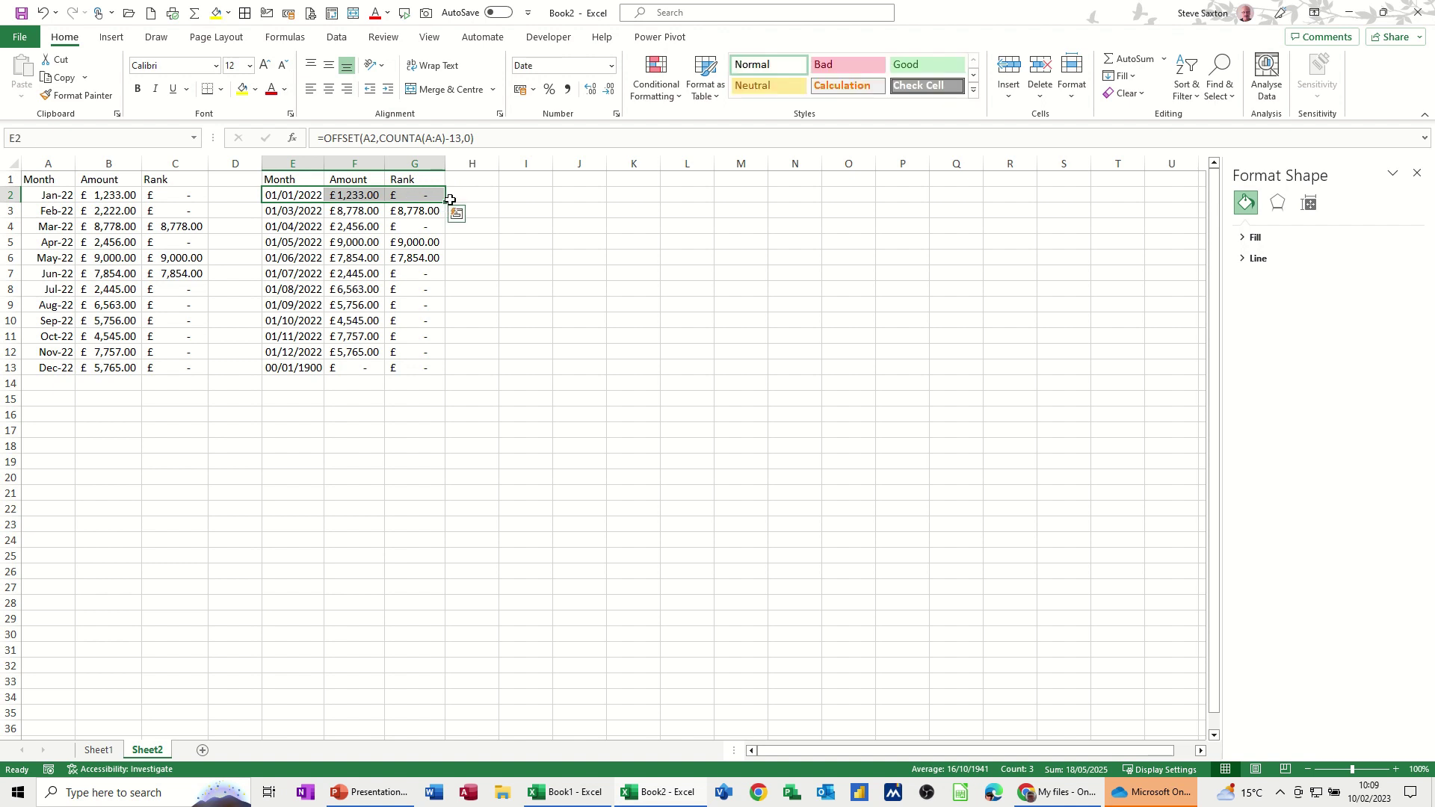
pyautogui.doubleClick(447, 201)
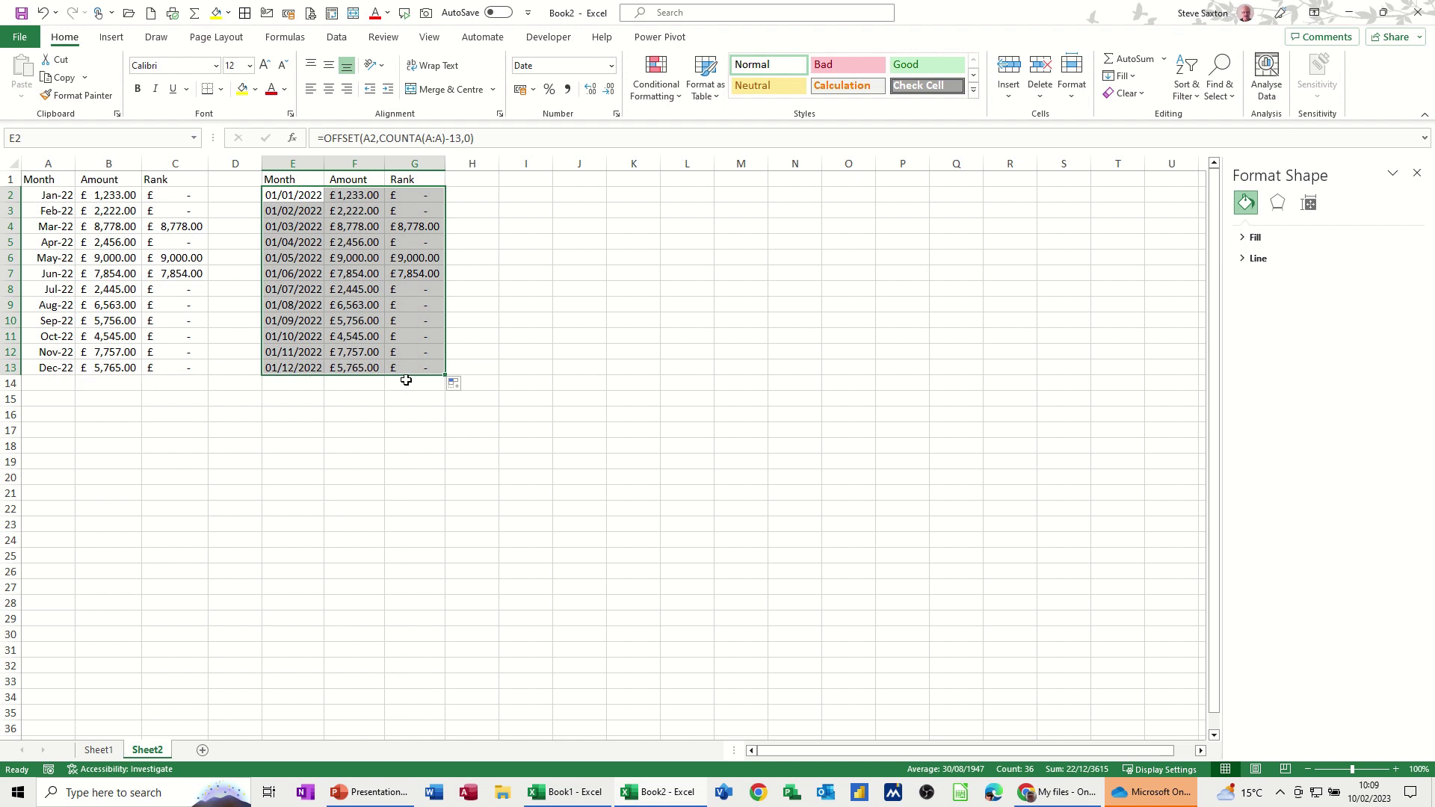
# Change the Dec-22 amount in B13 to 10000 and widen columns F and G to fit their contents
pyautogui.click(114, 368)
pyautogui.write('10000')
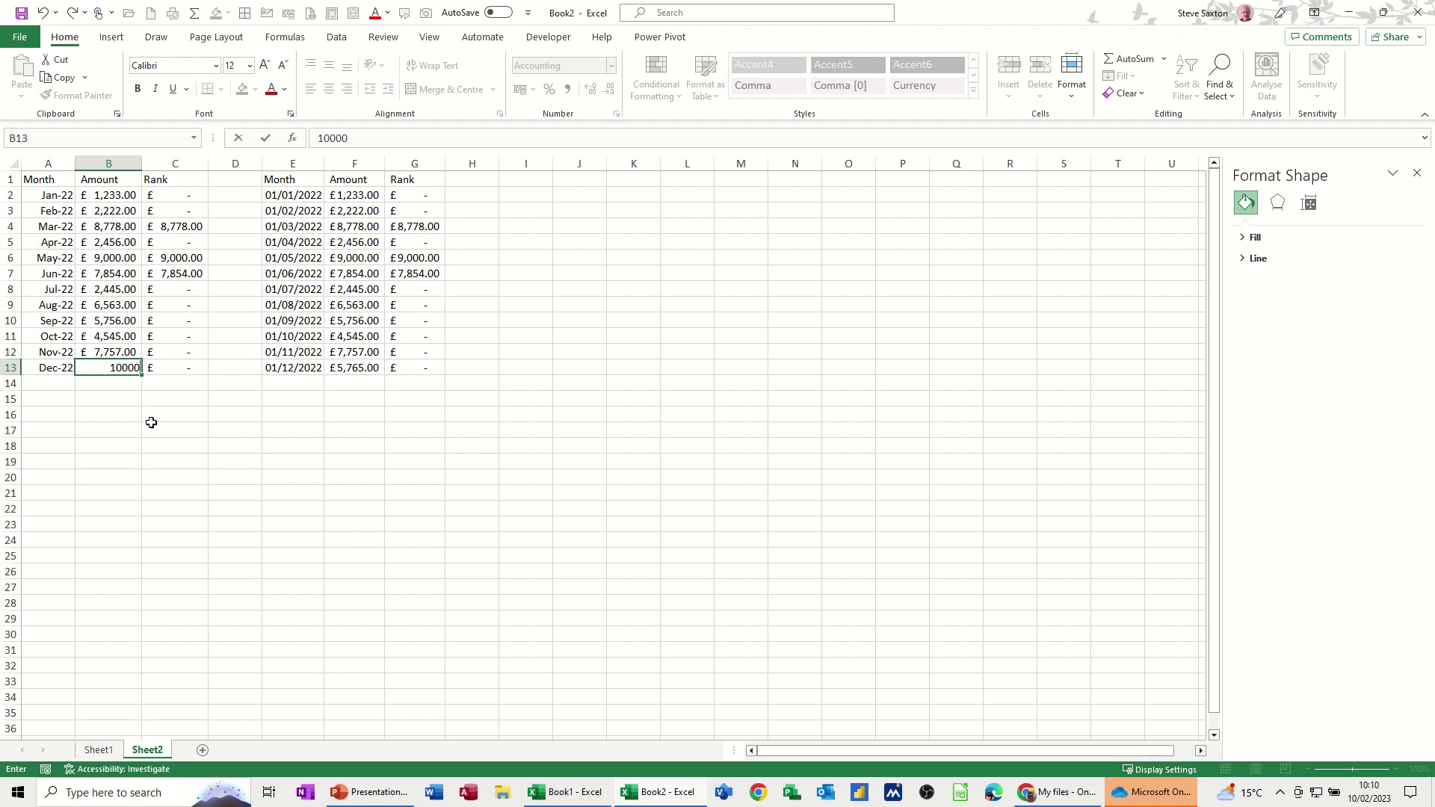
pyautogui.press('Return')
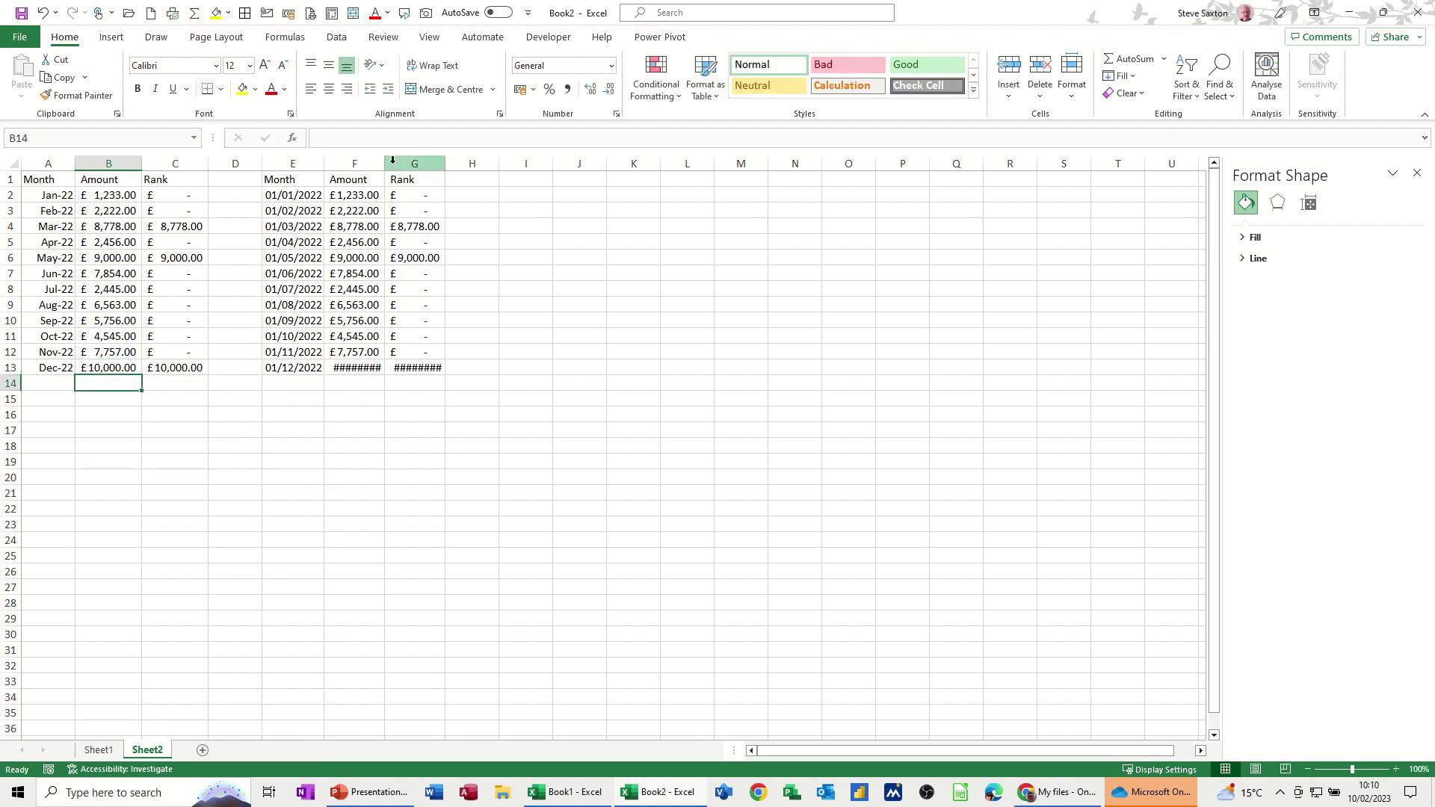
pyautogui.doubleClick(384, 163)
pyautogui.doubleClick(450, 164)
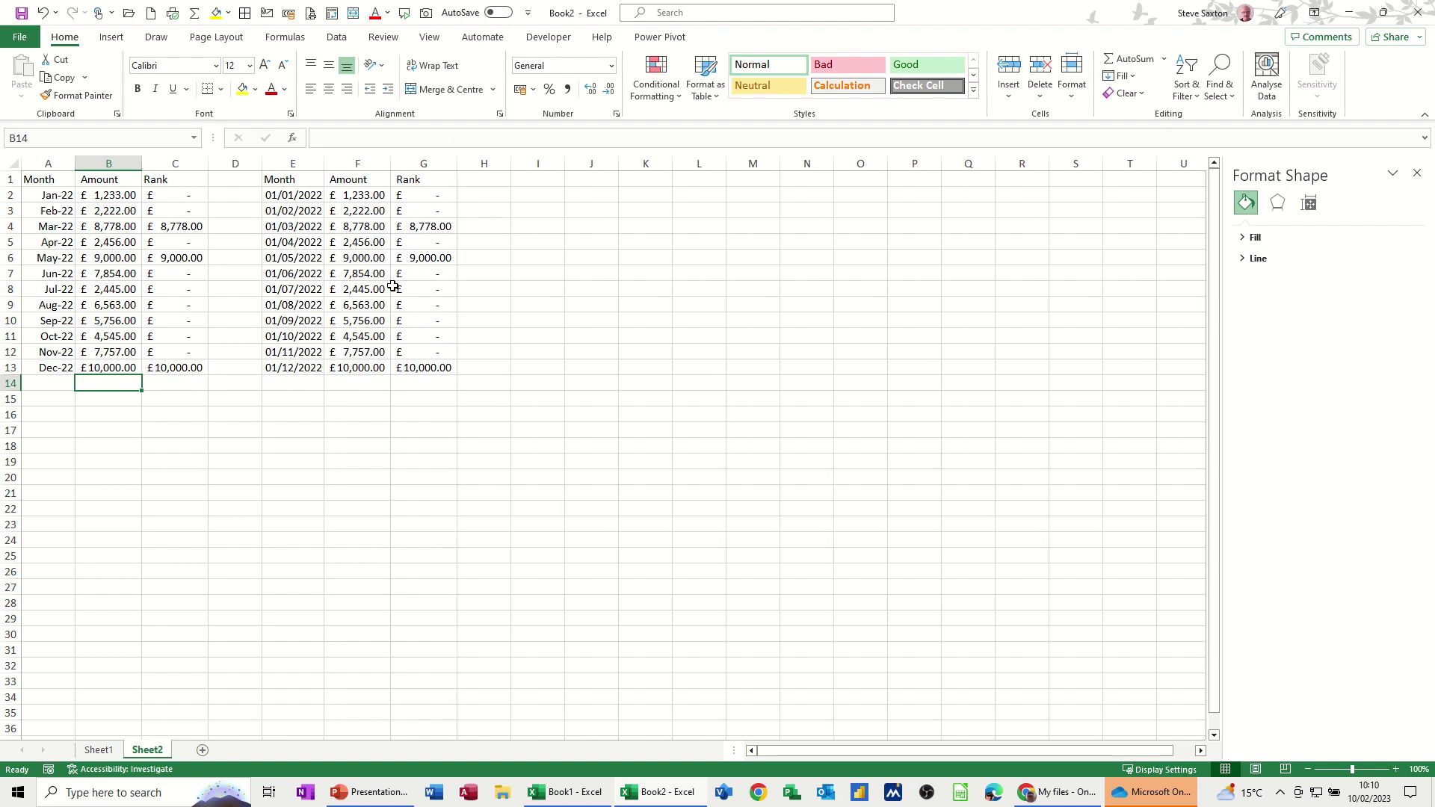
# Insert a 2-D clustered bar chart from the helper table's Month and Amount range E1:F13
pyautogui.moveTo(290, 180); pyautogui.dragTo(367, 363)
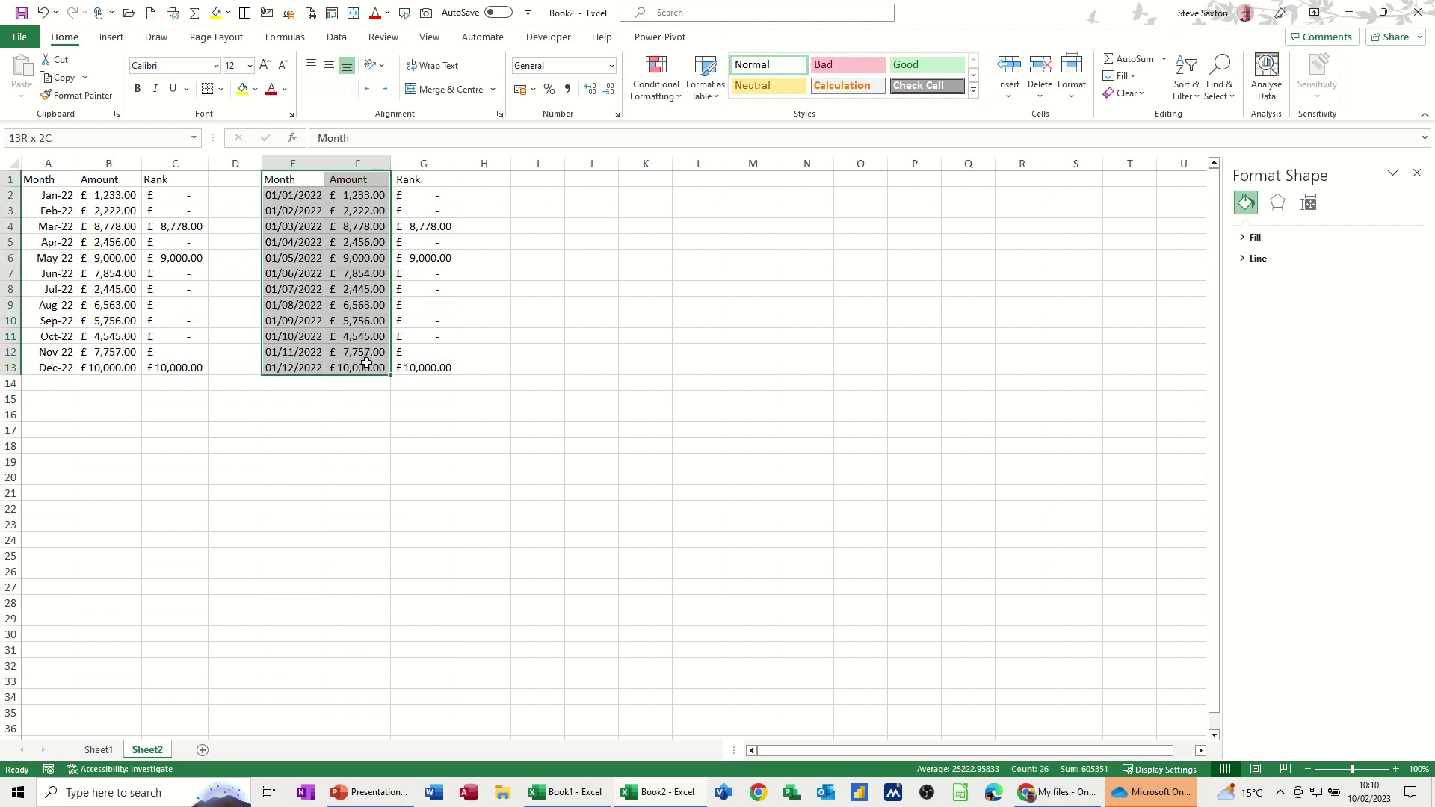
pyautogui.click(359, 198)
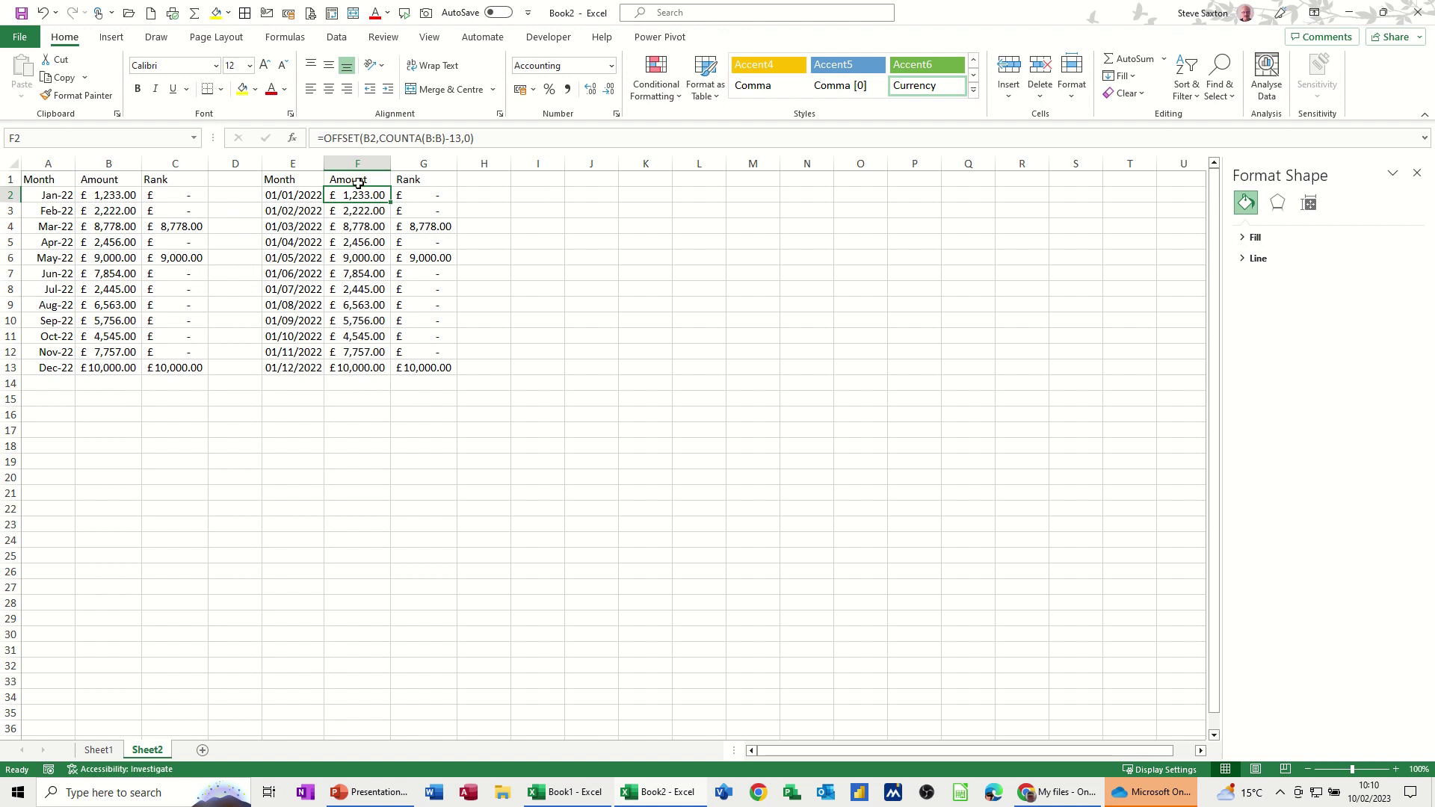
pyautogui.click(352, 254)
pyautogui.click(360, 211)
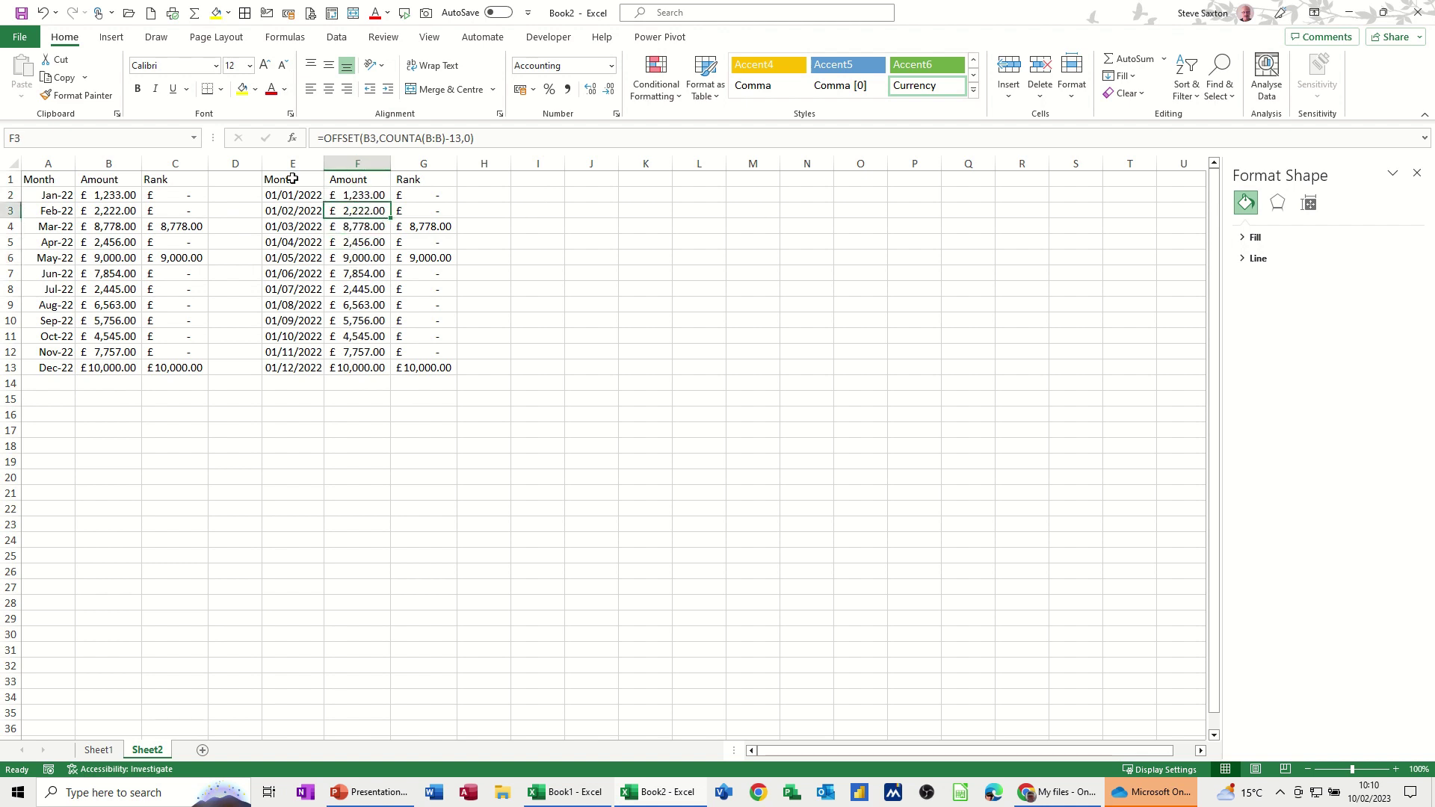
pyautogui.moveTo(285, 183); pyautogui.dragTo(343, 368)
pyautogui.click(114, 38)
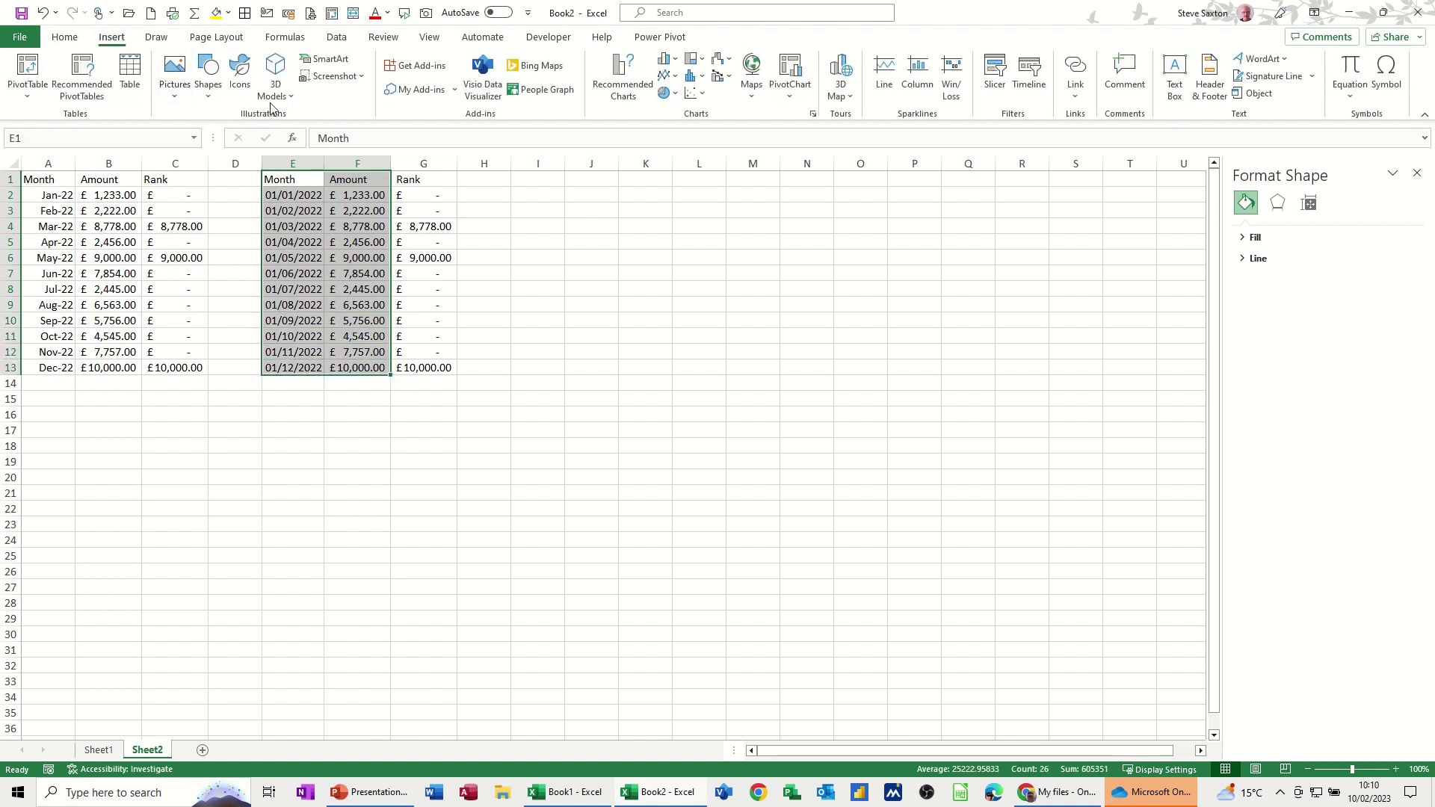
pyautogui.click(663, 59)
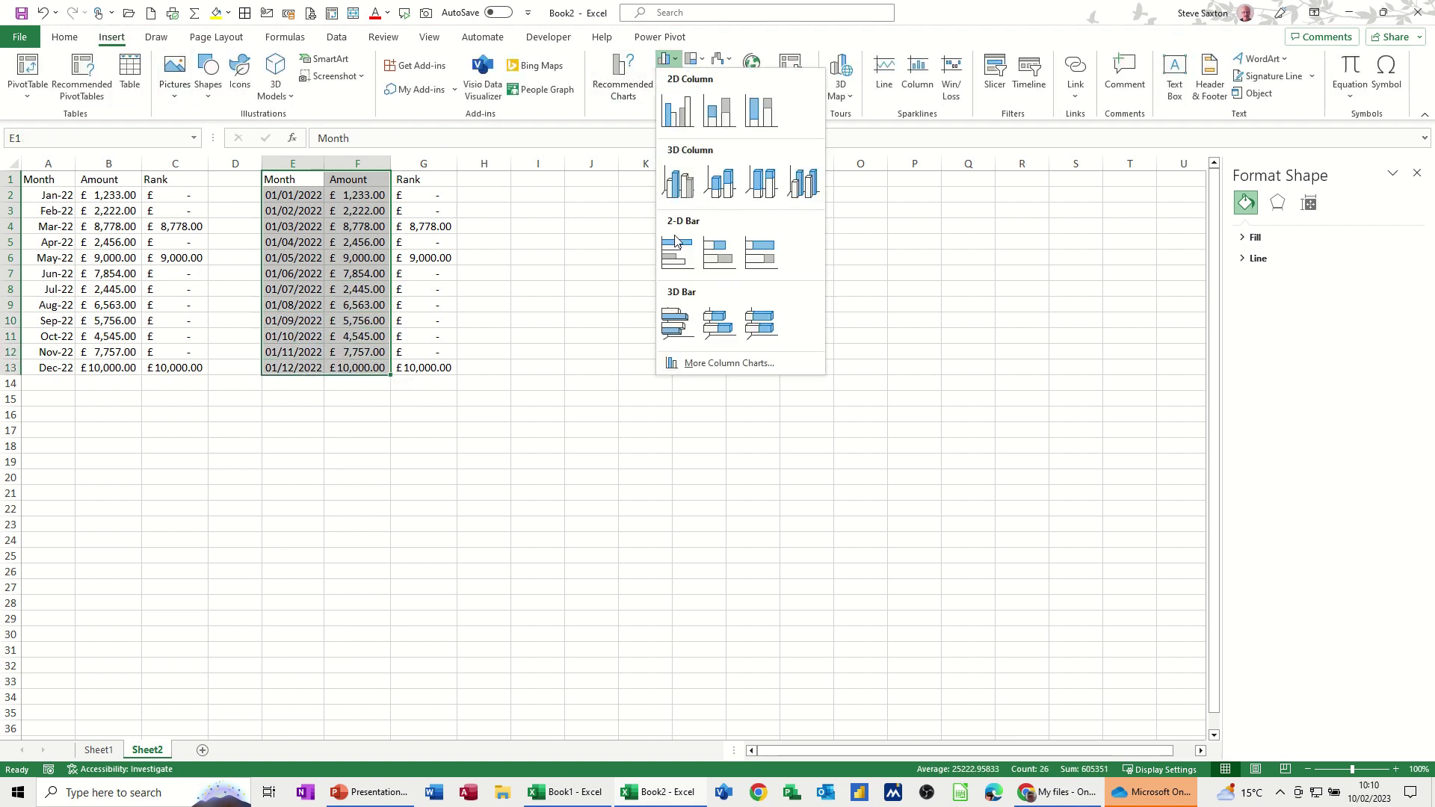
pyautogui.click(662, 256)
pyautogui.moveTo(549, 333); pyautogui.dragTo(586, 169)
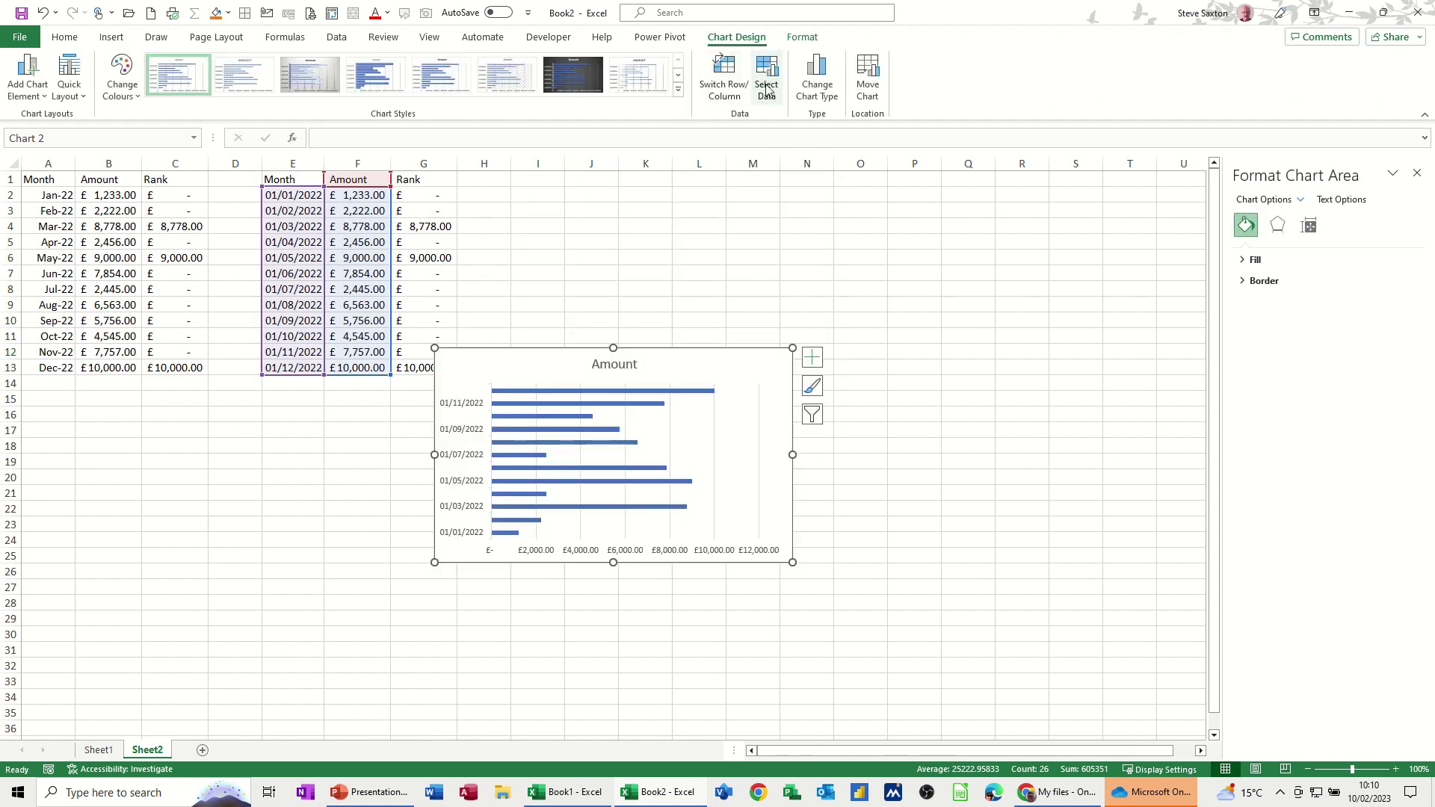
# Add a second series to the chart, named from the Rank header in G1 with values G2:G13
pyautogui.click(768, 84)
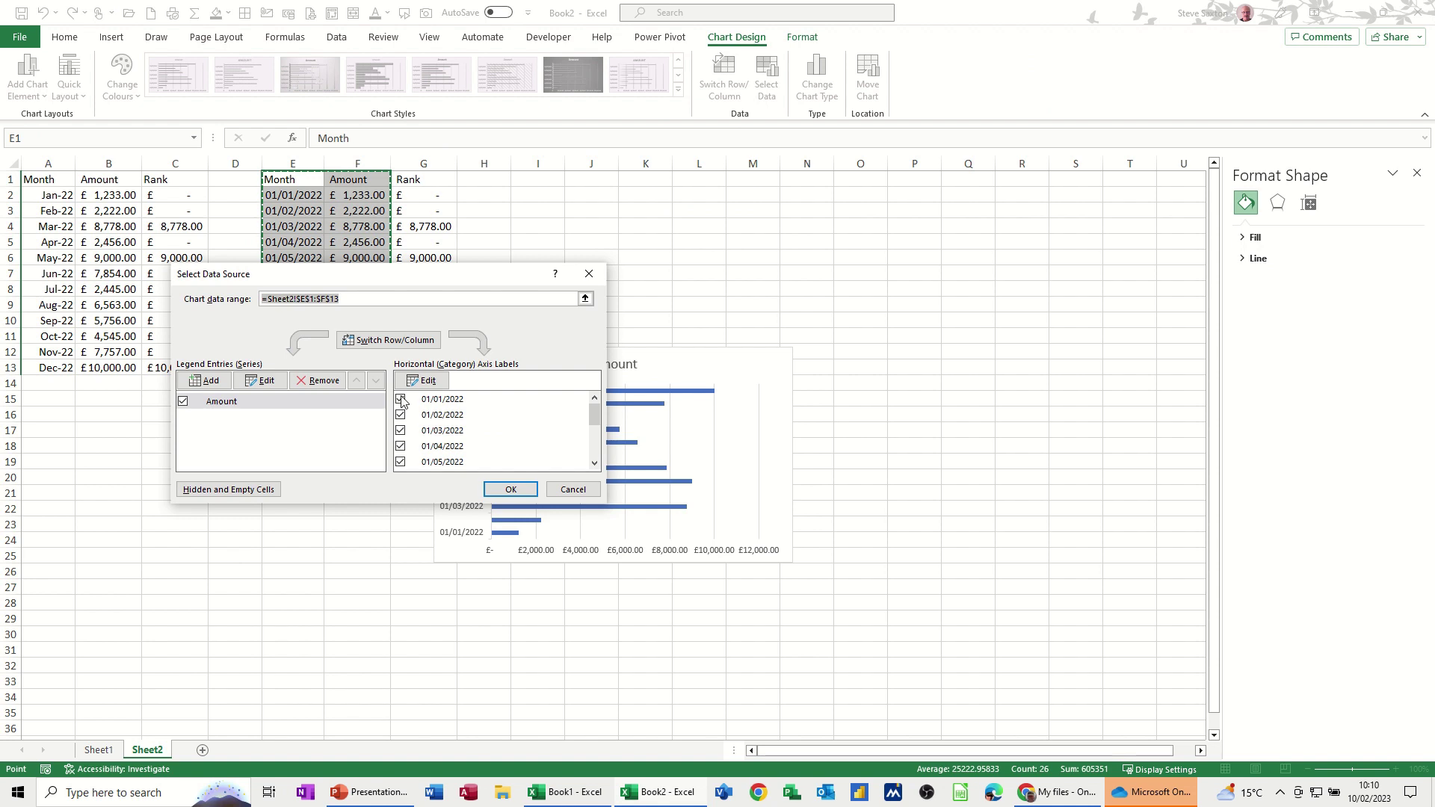
pyautogui.click(203, 381)
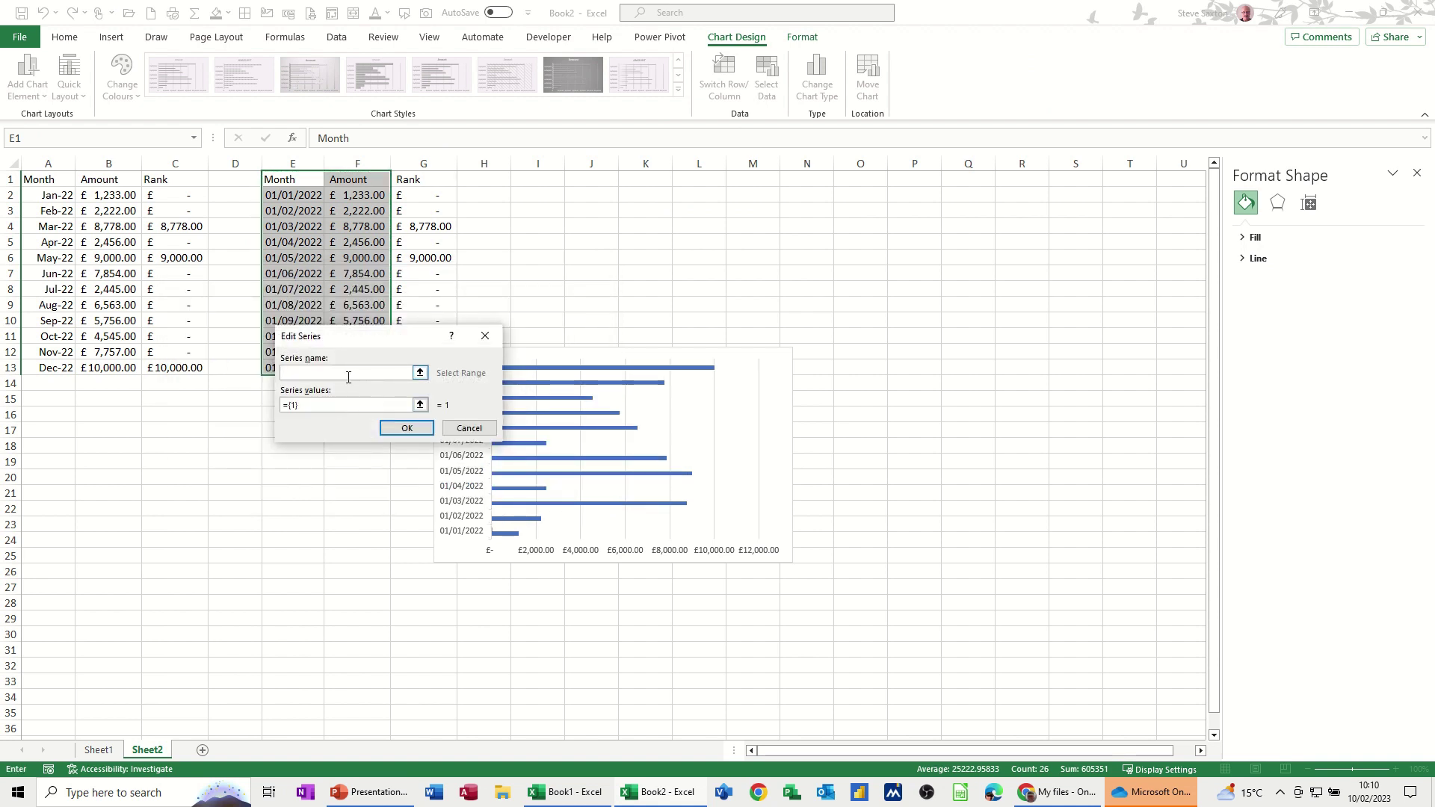
pyautogui.click(431, 182)
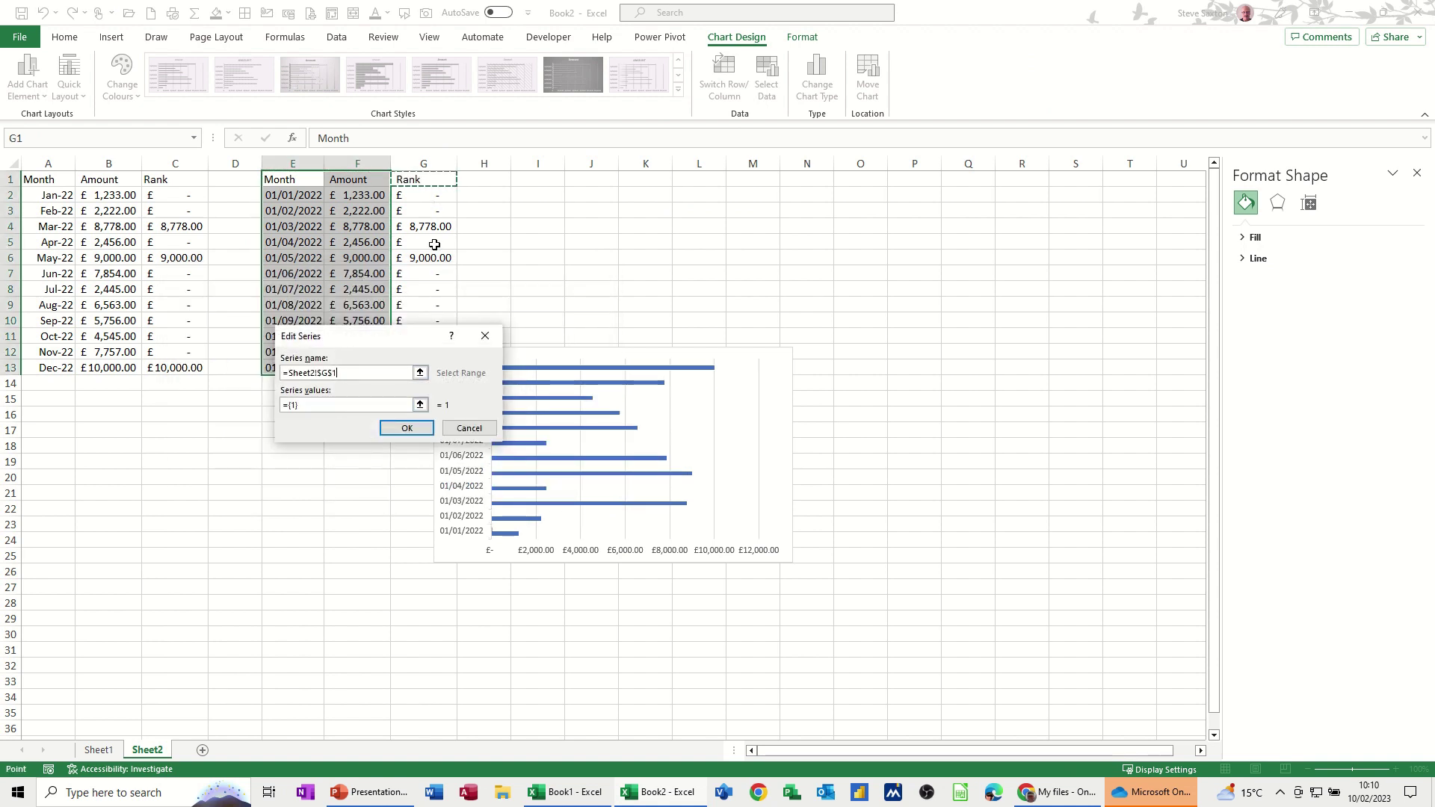
pyautogui.click(420, 405)
pyautogui.moveTo(432, 196); pyautogui.dragTo(426, 362)
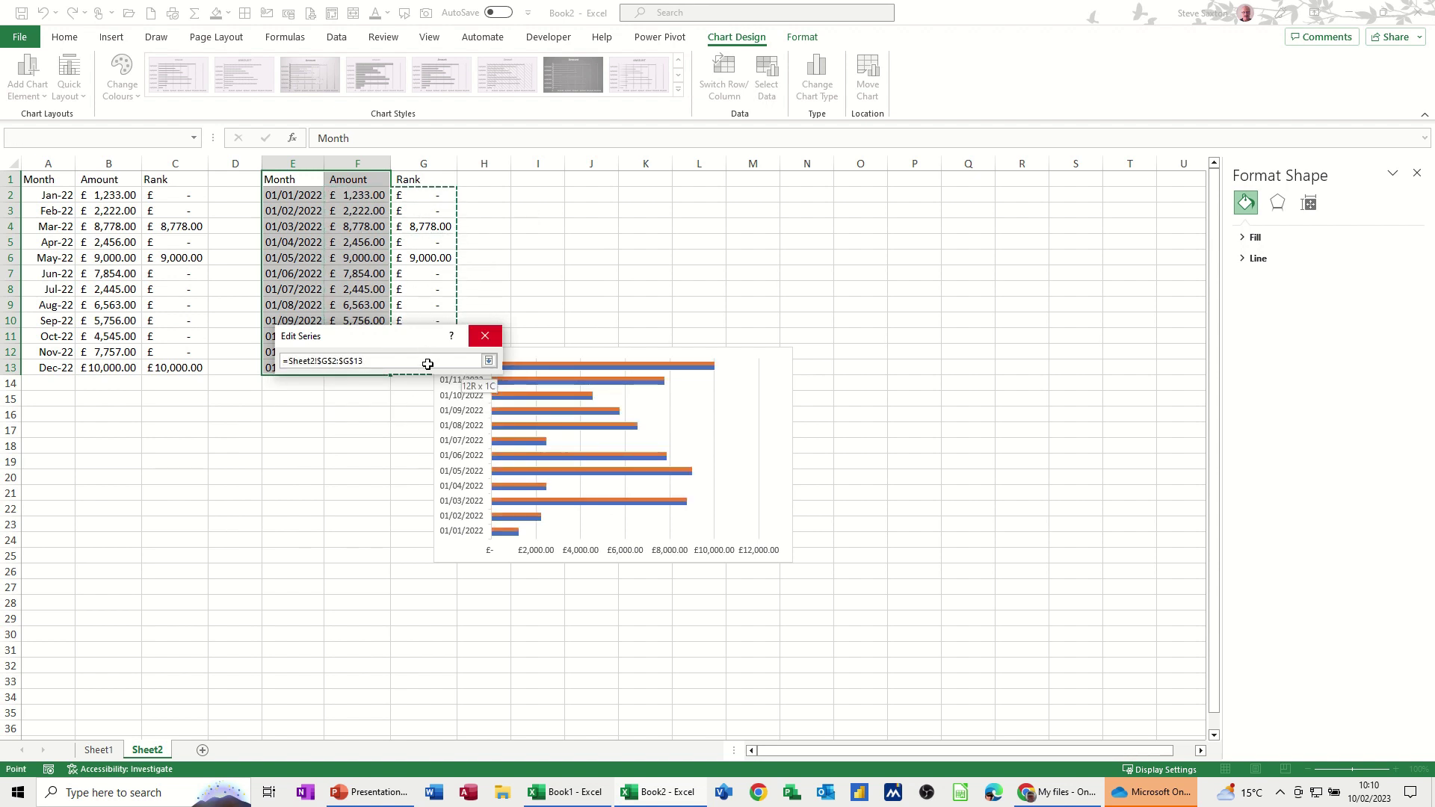
pyautogui.click(488, 362)
pyautogui.click(409, 427)
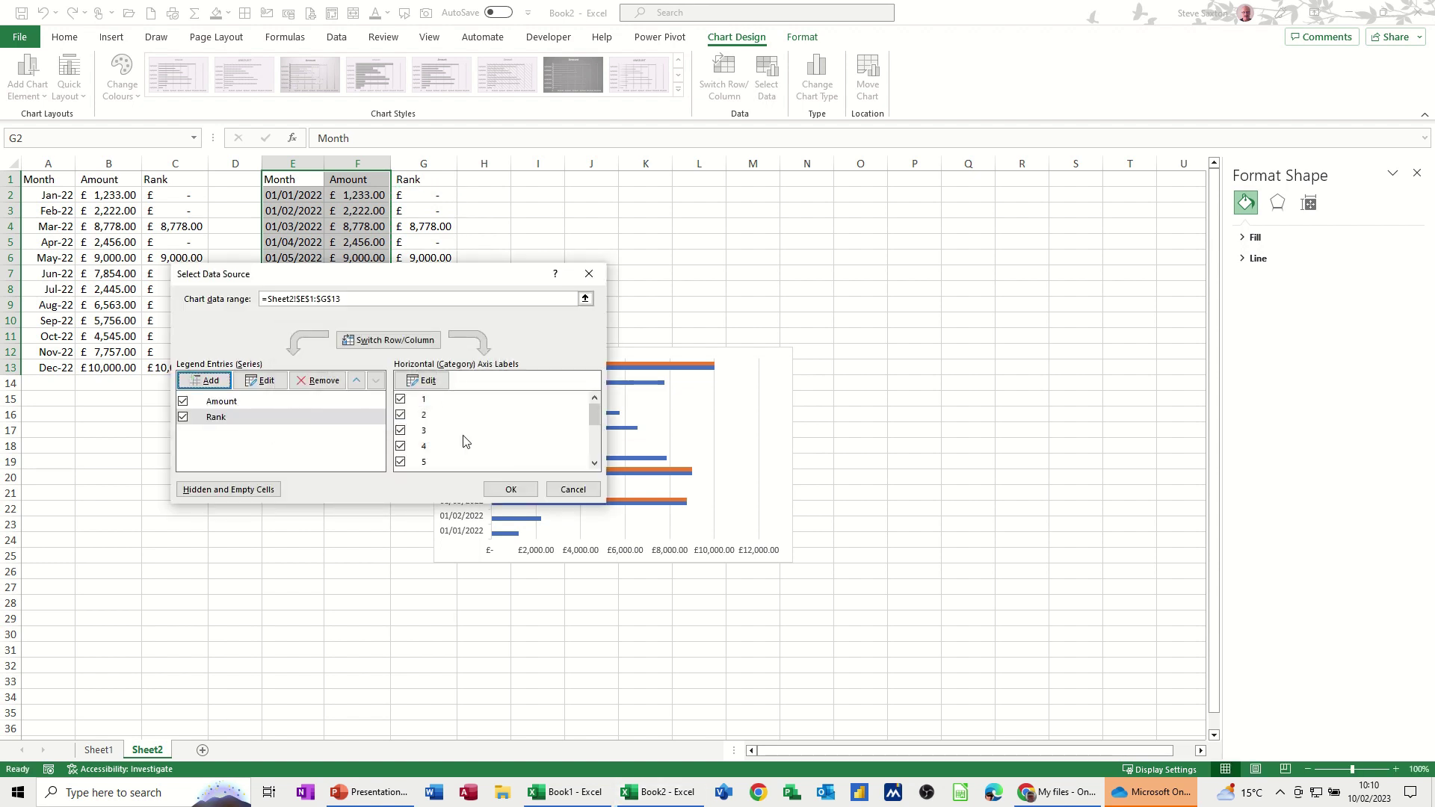
pyautogui.click(511, 488)
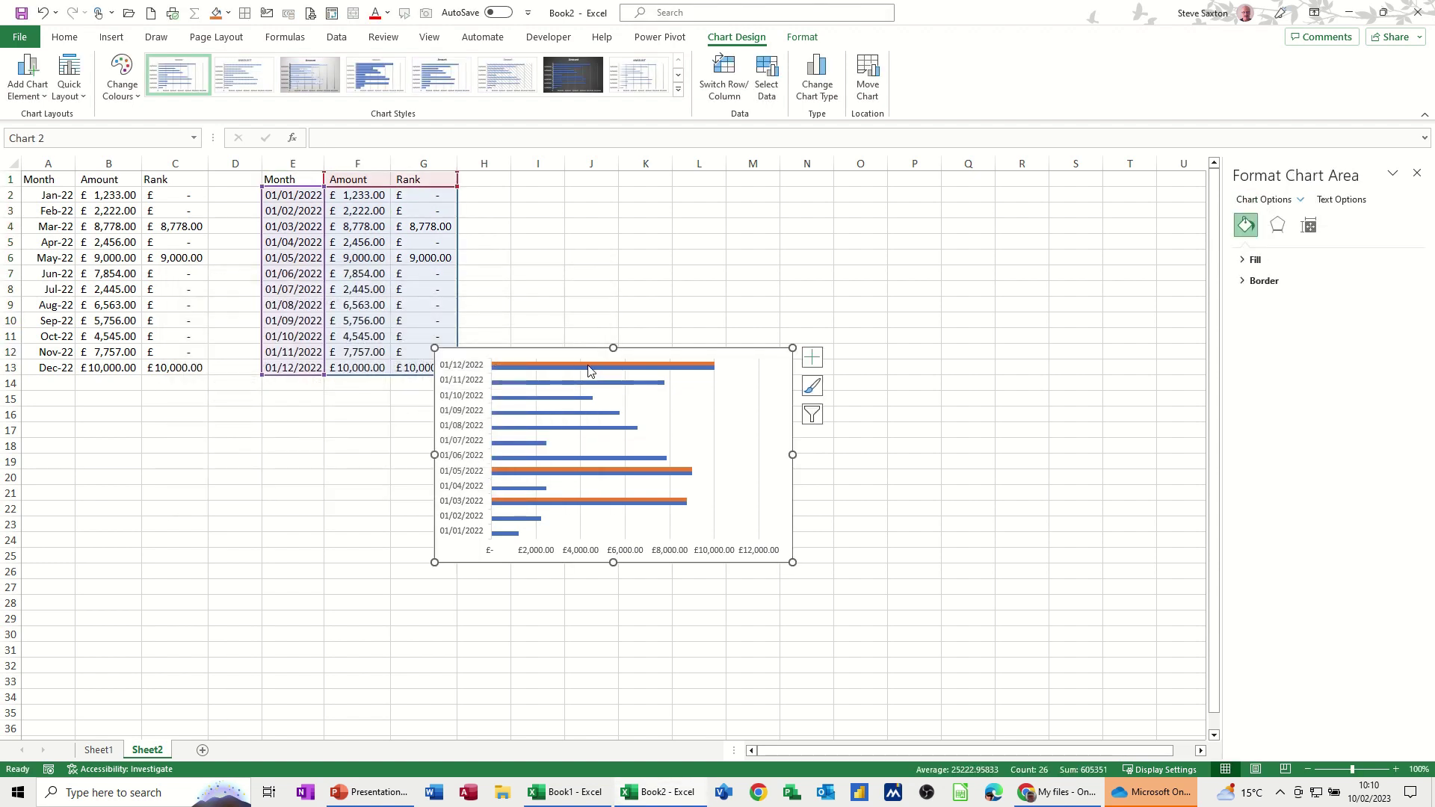
# Set the series overlap of the Rank bars to 100%
pyautogui.click(577, 366)
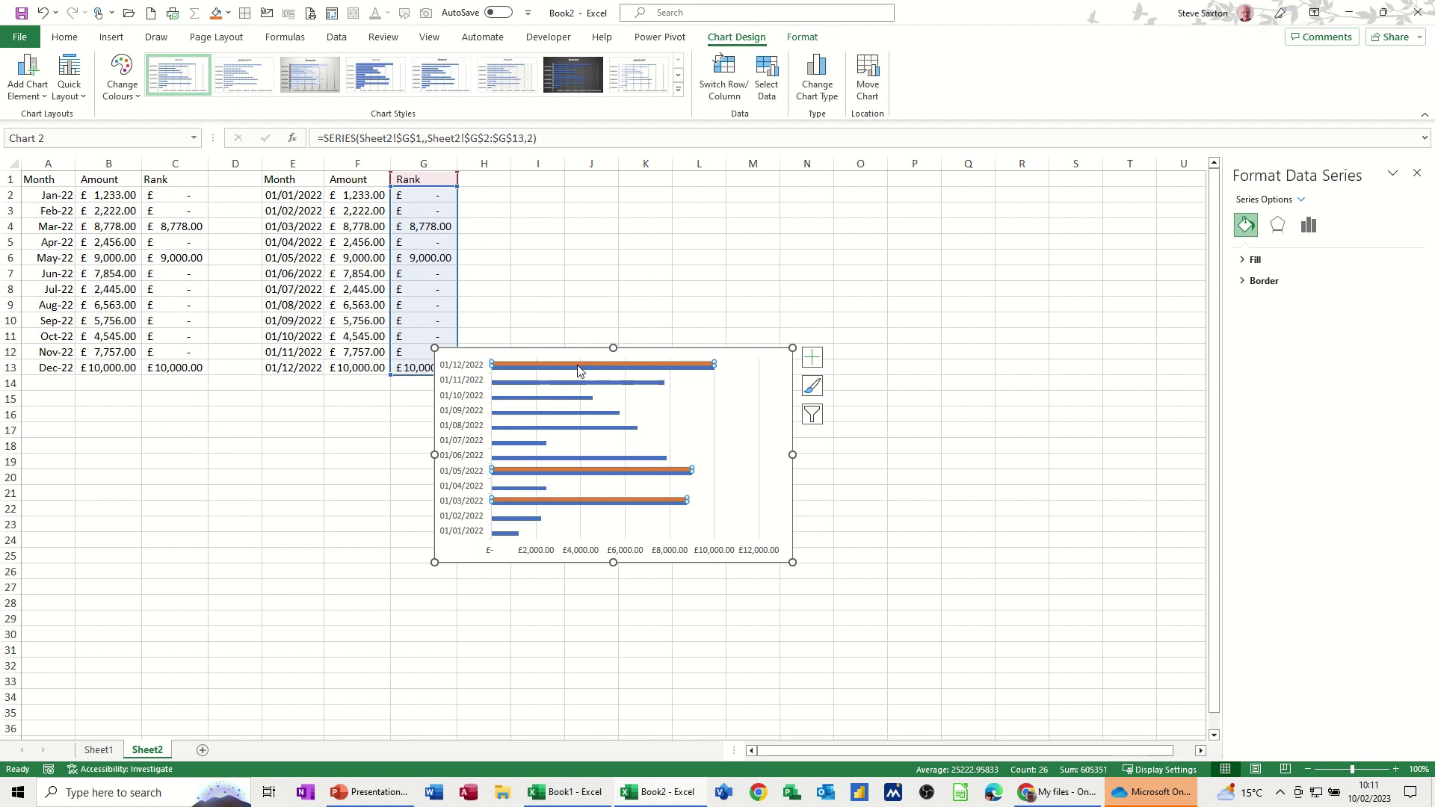
pyautogui.click(1307, 227)
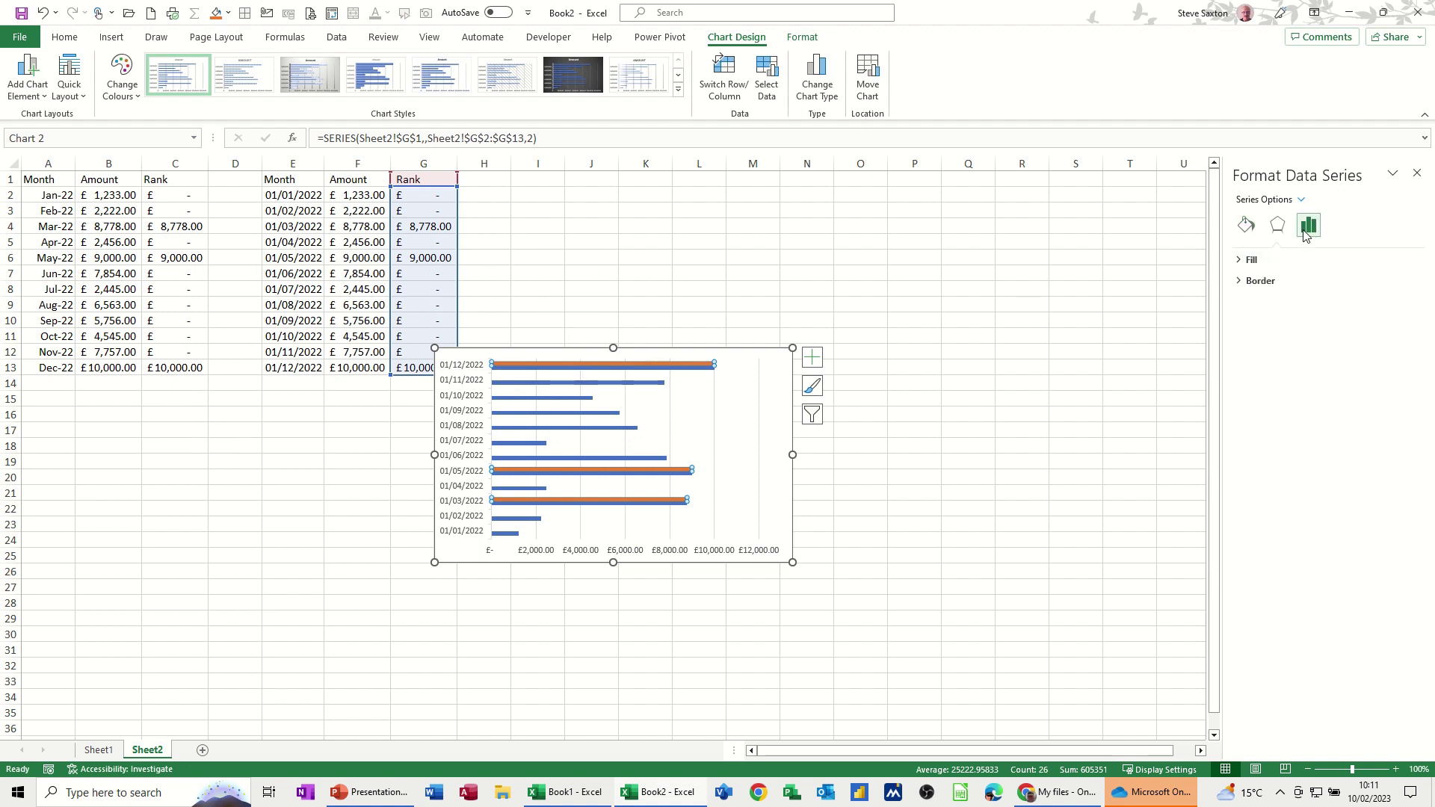
pyautogui.click(1384, 337)
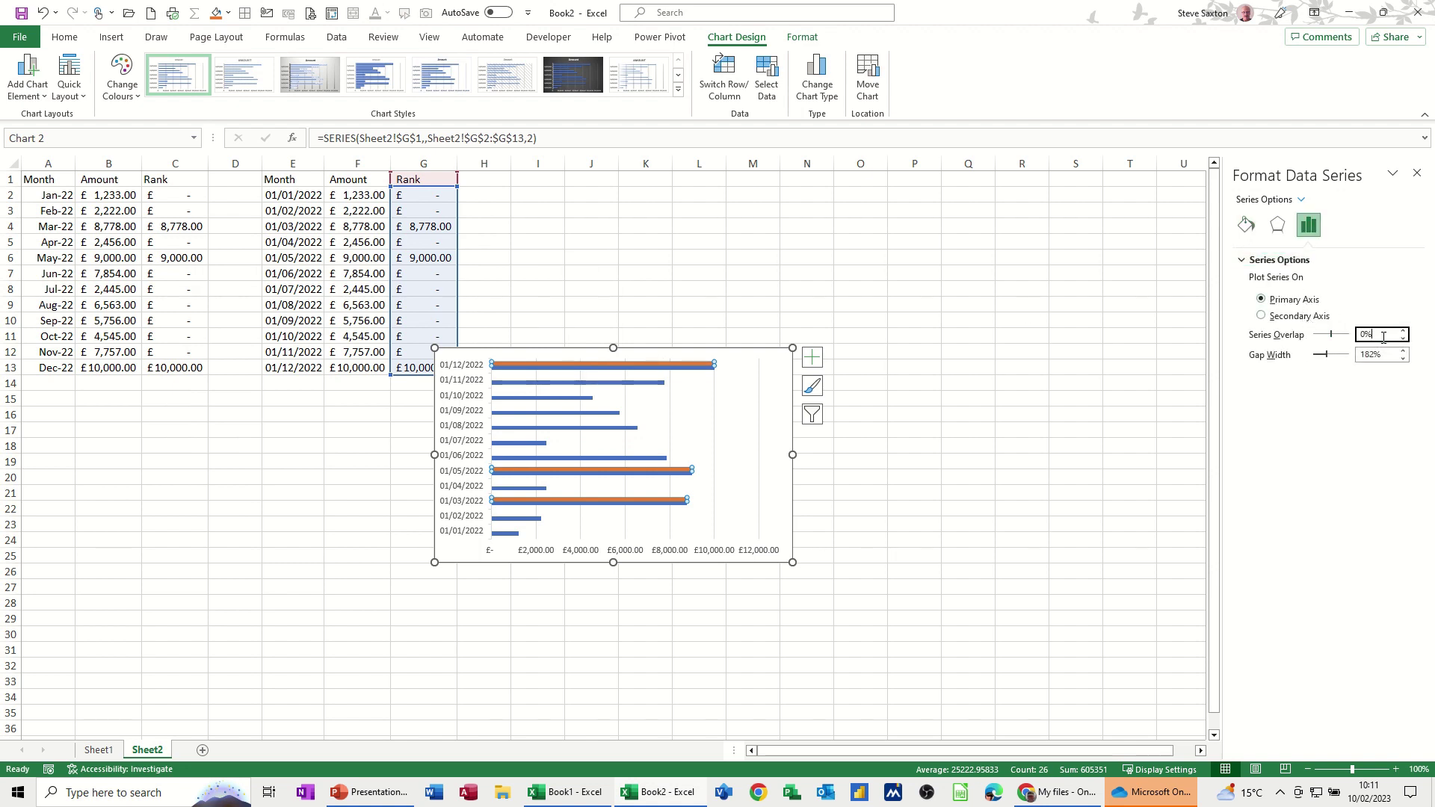
pyautogui.write('1')
pyautogui.press('Return')
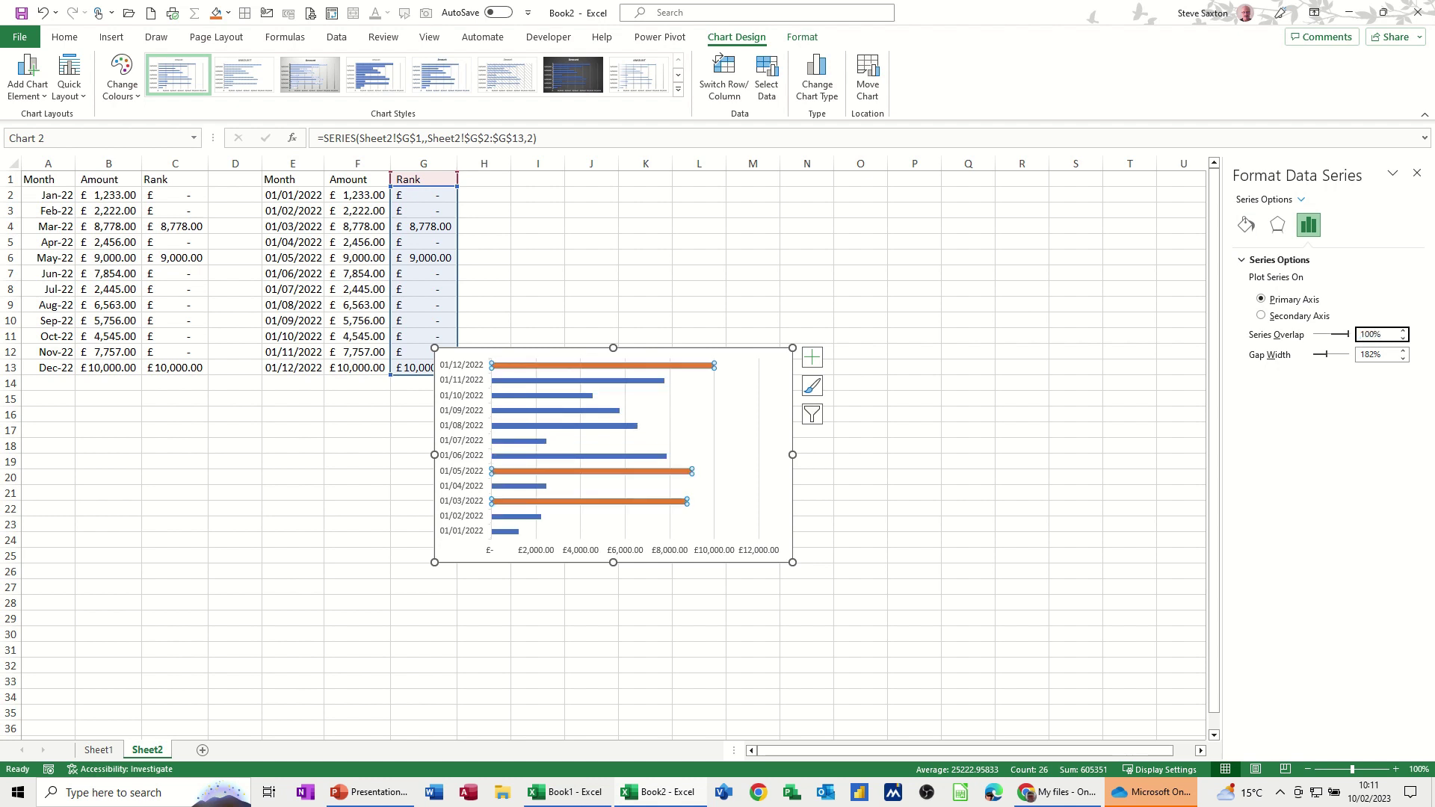
# Add data labels to the Rank series and show the vertical axis dates in reverse order
pyautogui.click(816, 357)
pyautogui.click(852, 424)
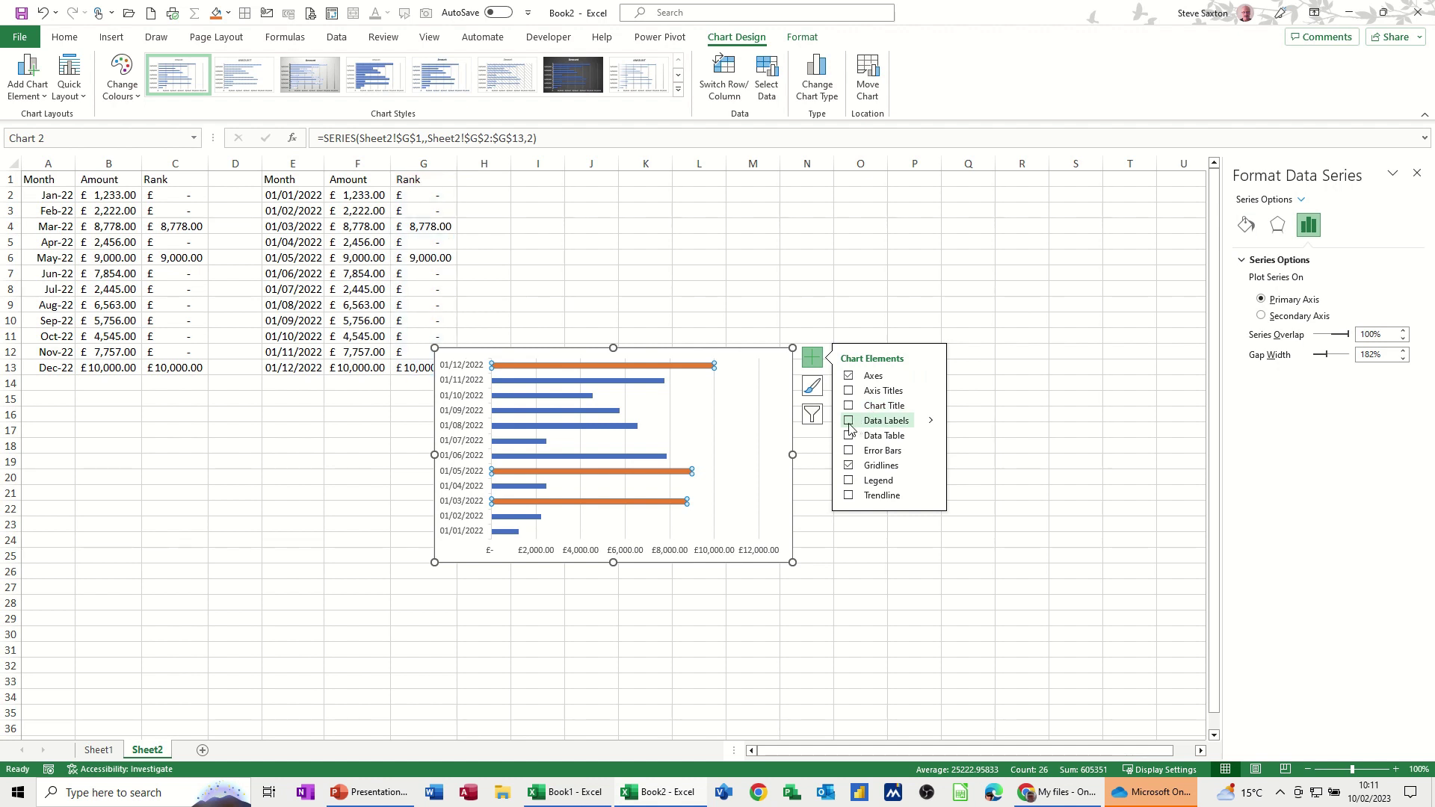
pyautogui.click(1012, 445)
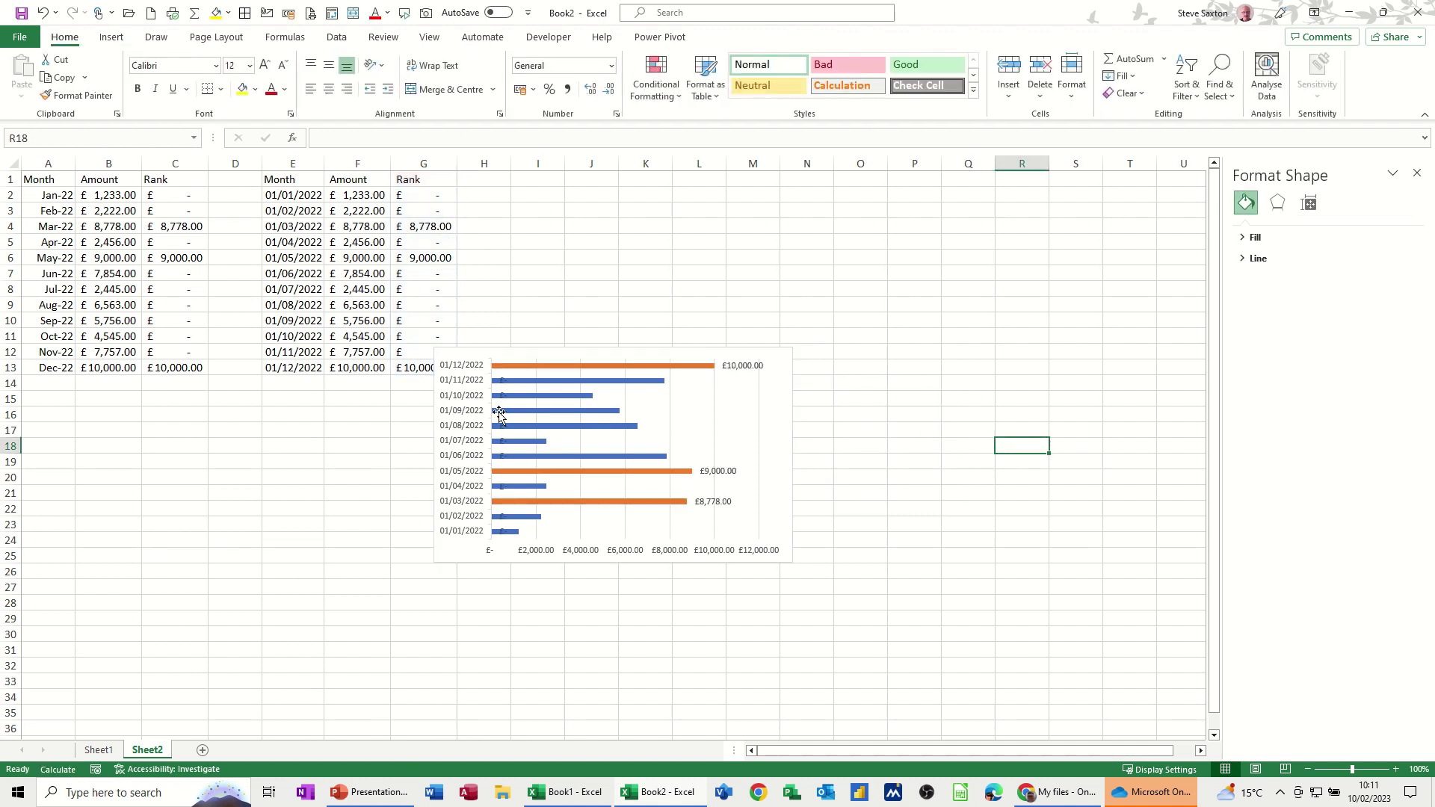
pyautogui.click(478, 425)
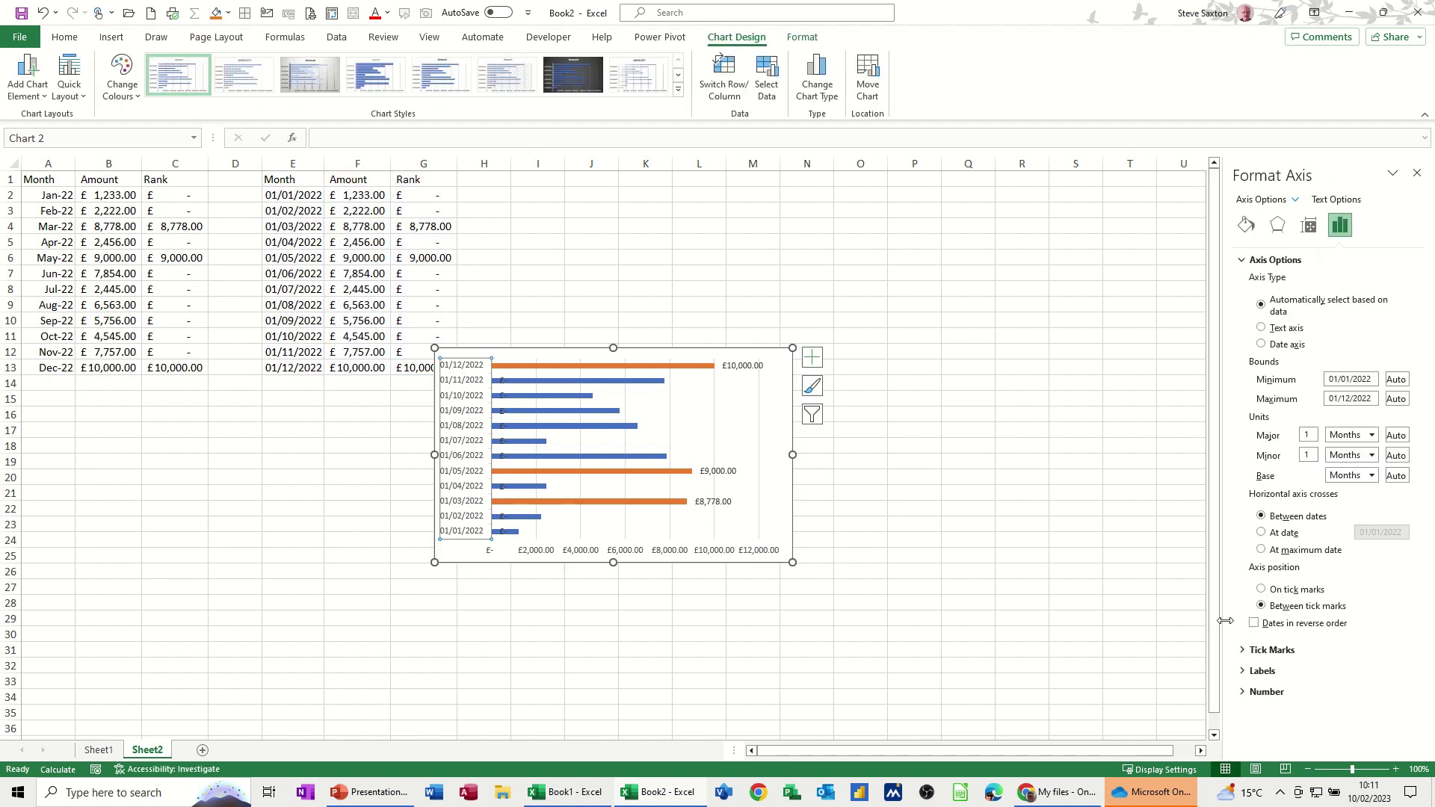
pyautogui.click(1254, 624)
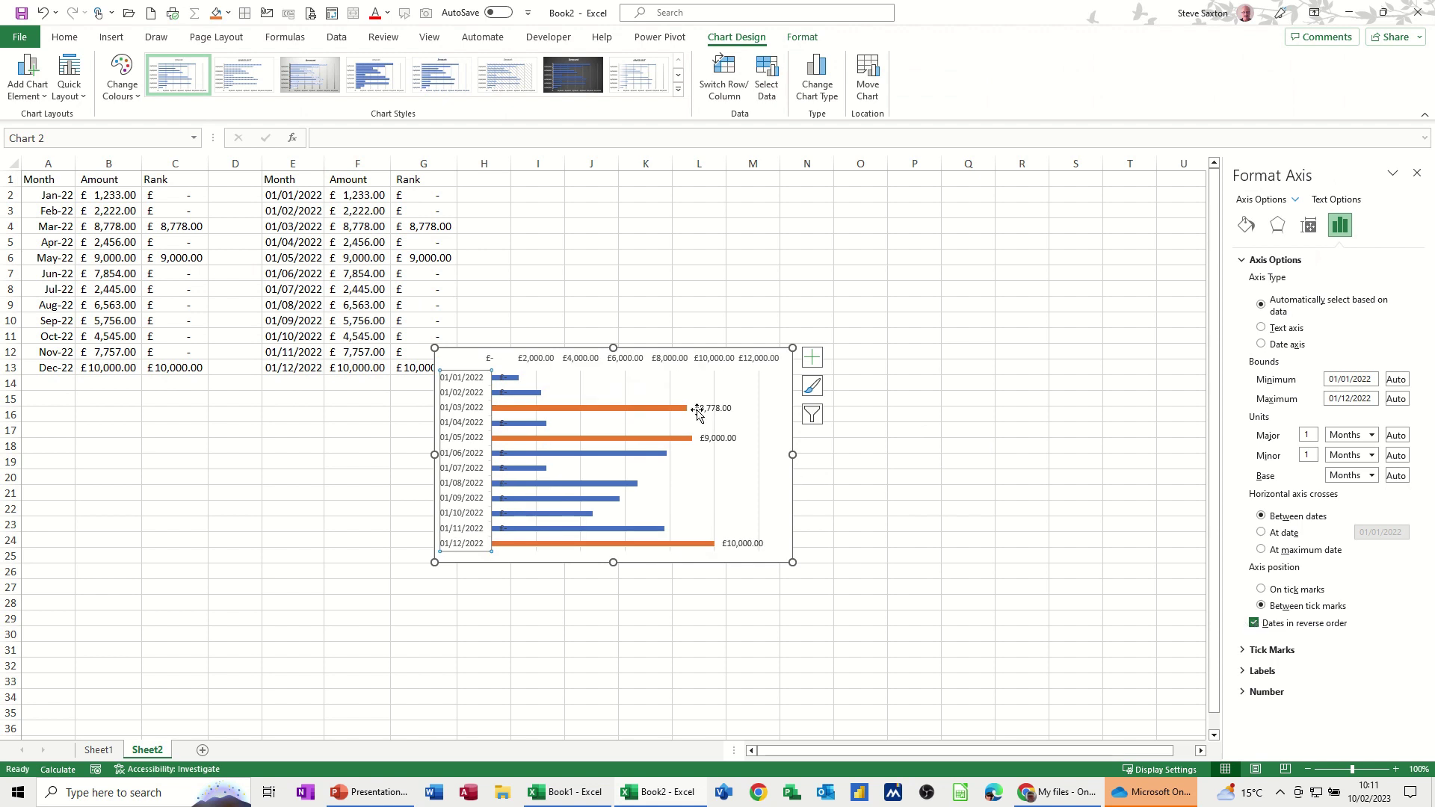
# Move the chart over the helper table starting at cell E1 and widen it to reach column L
pyautogui.moveTo(710, 349); pyautogui.dragTo(531, 173)
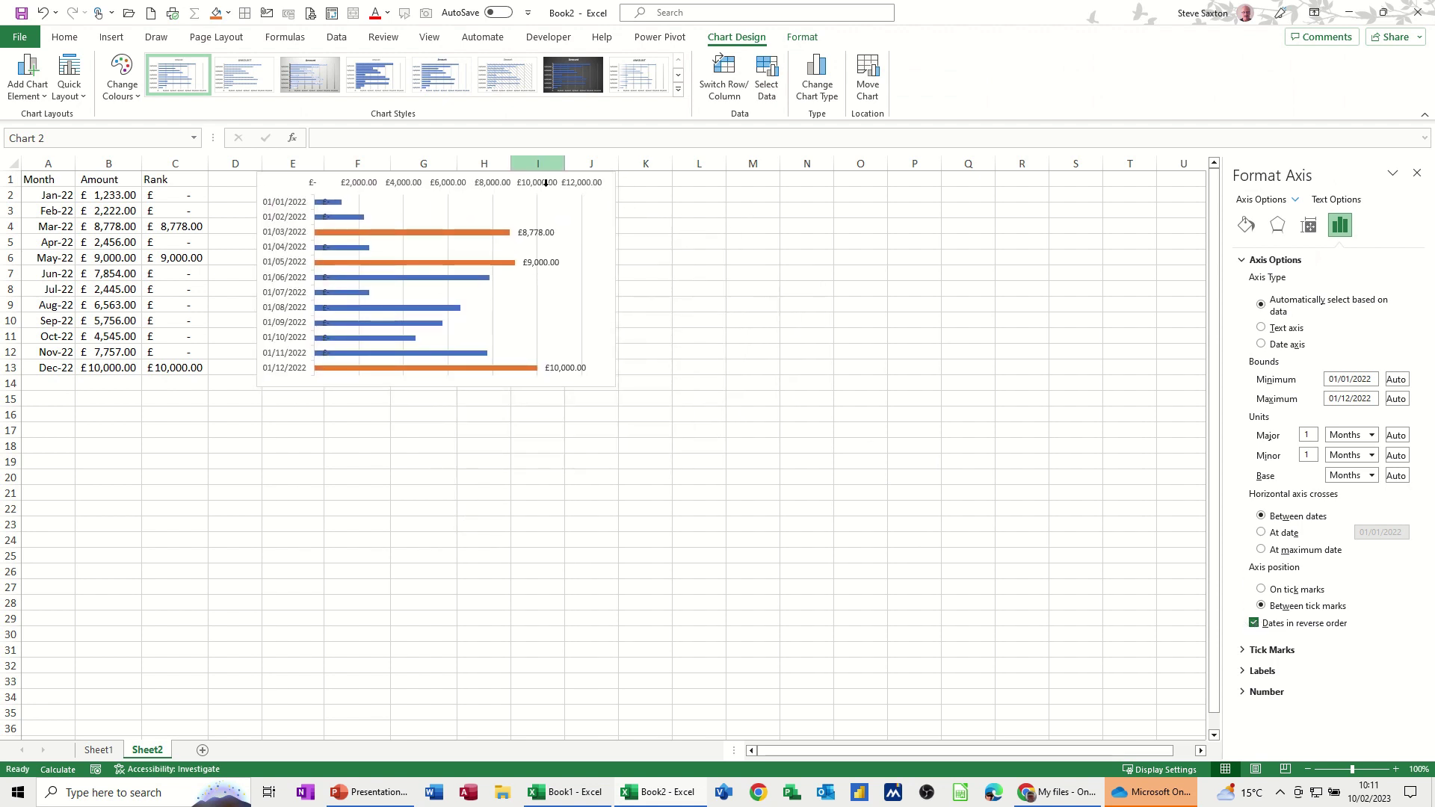
pyautogui.hotkey('ctrl', 'z')
pyautogui.moveTo(634, 348); pyautogui.dragTo(461, 176)
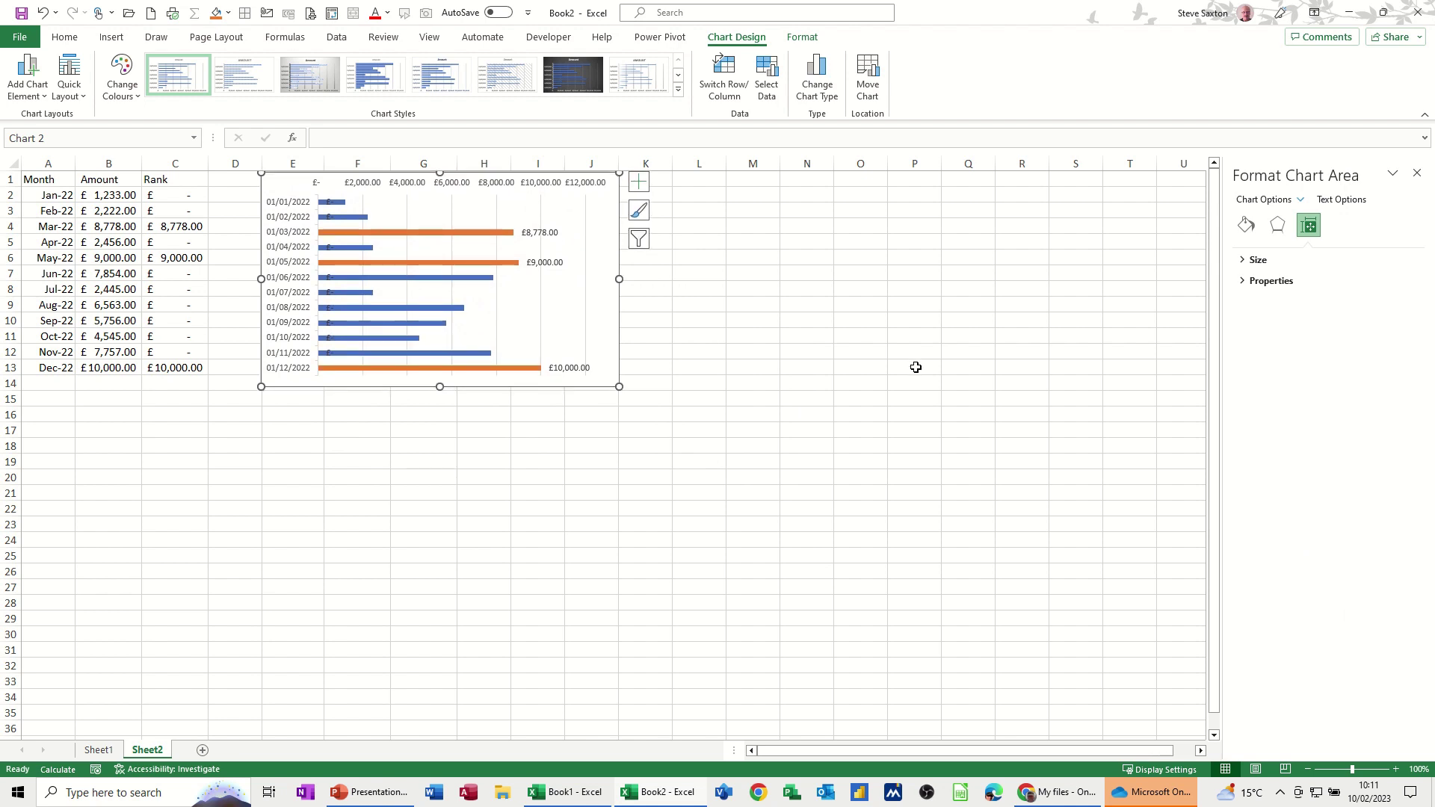
pyautogui.moveTo(619, 278); pyautogui.dragTo(716, 278)
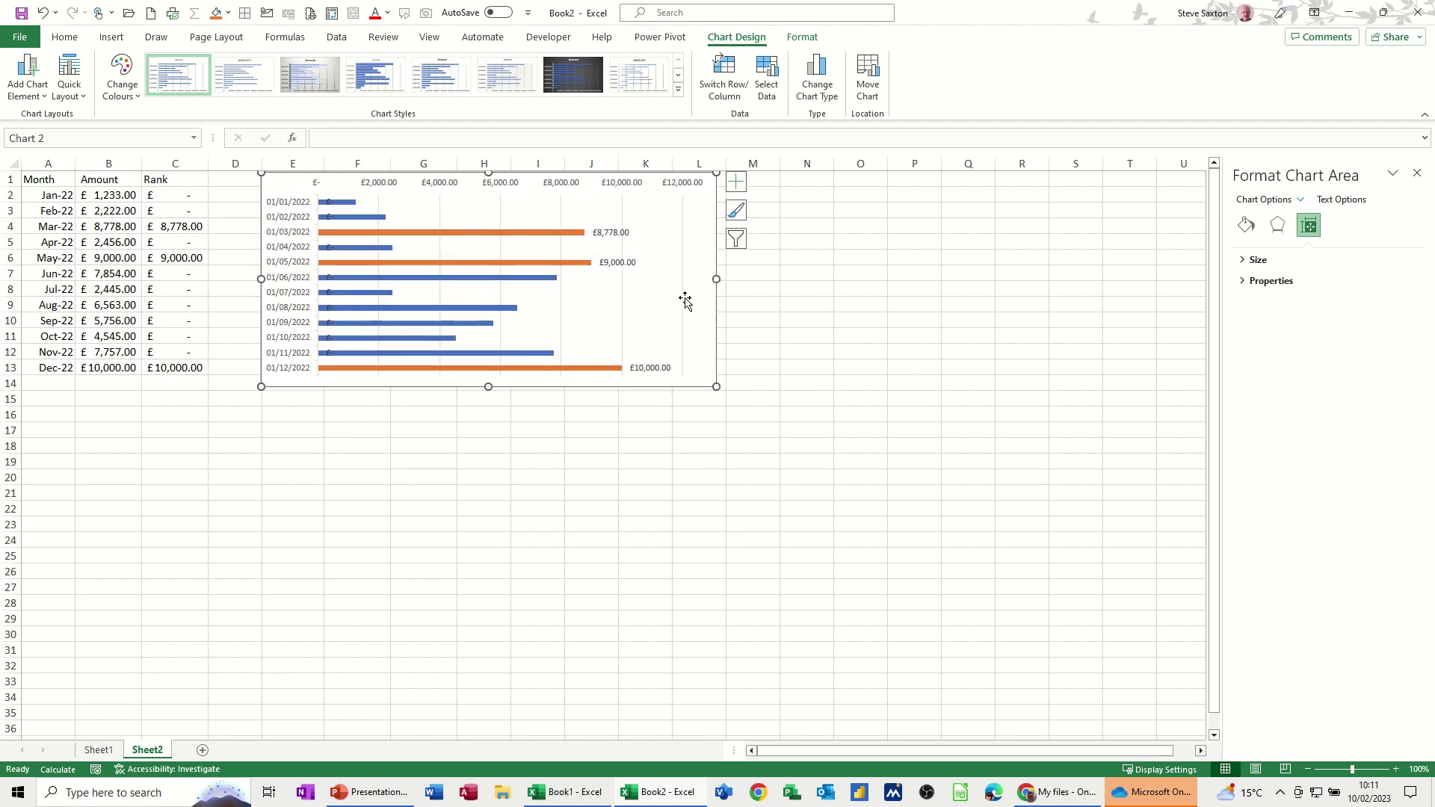
# Apply the custom number format mmm/yy to the chart's date axis
pyautogui.click(287, 207)
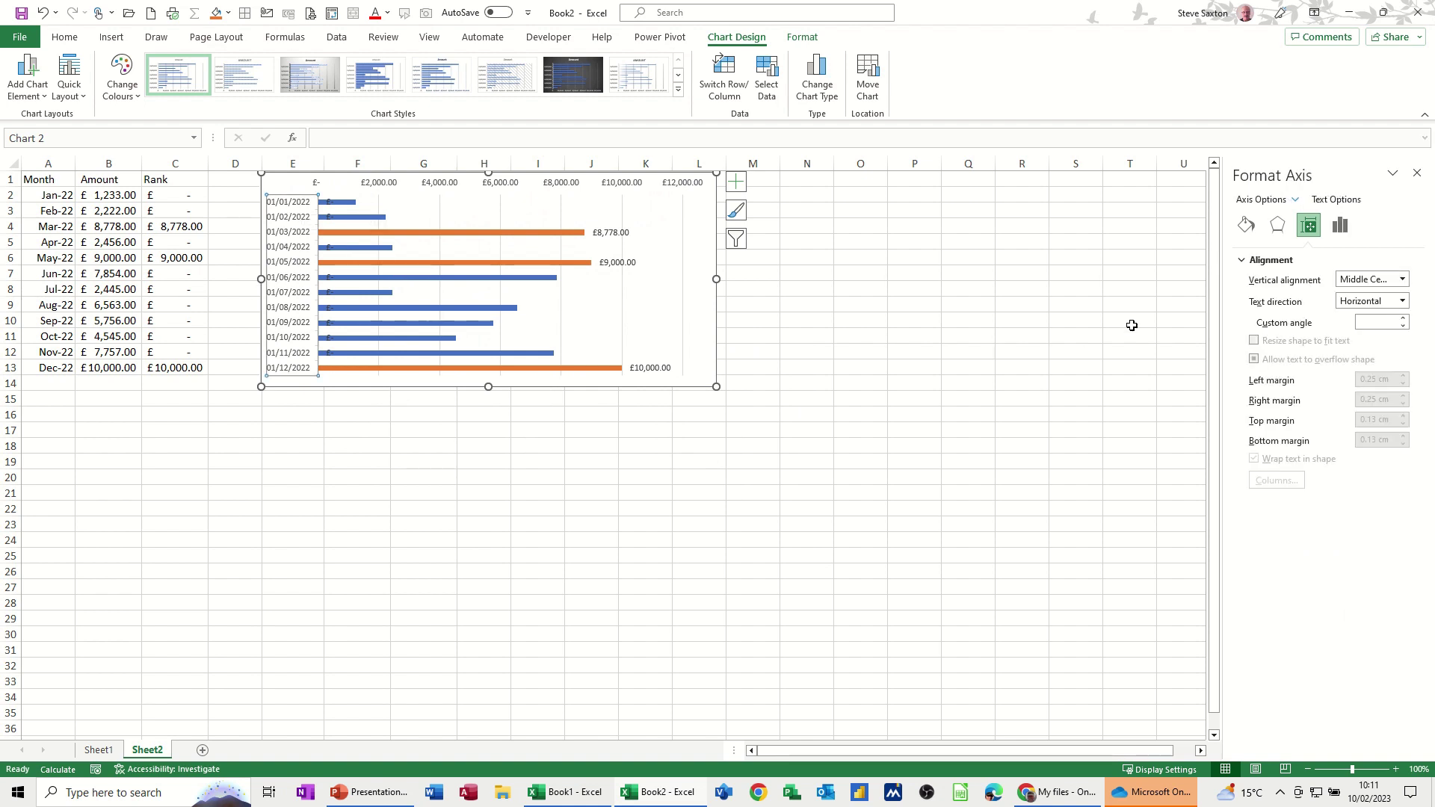
pyautogui.click(1339, 225)
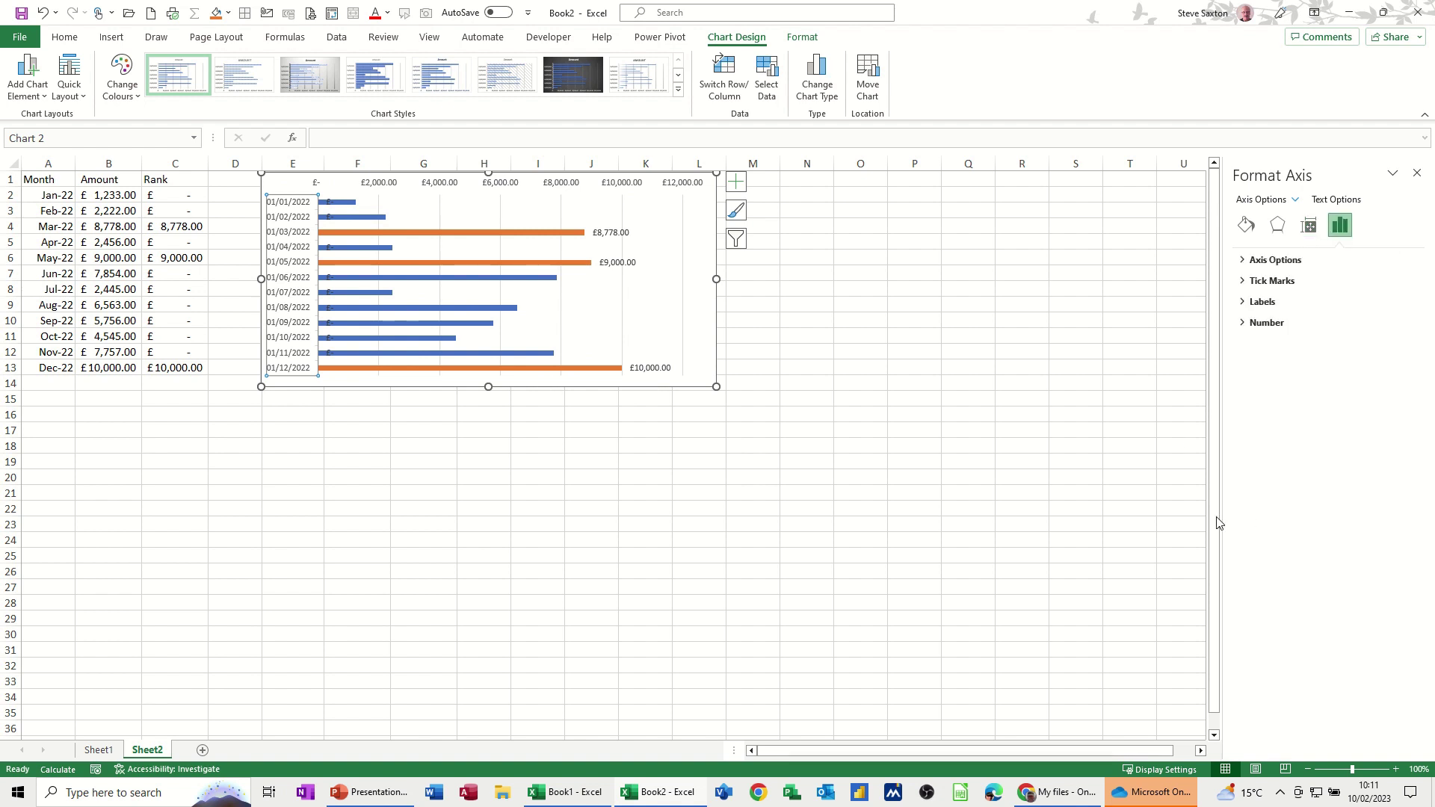
pyautogui.click(1243, 323)
pyautogui.moveTo(1312, 469); pyautogui.dragTo(1245, 477)
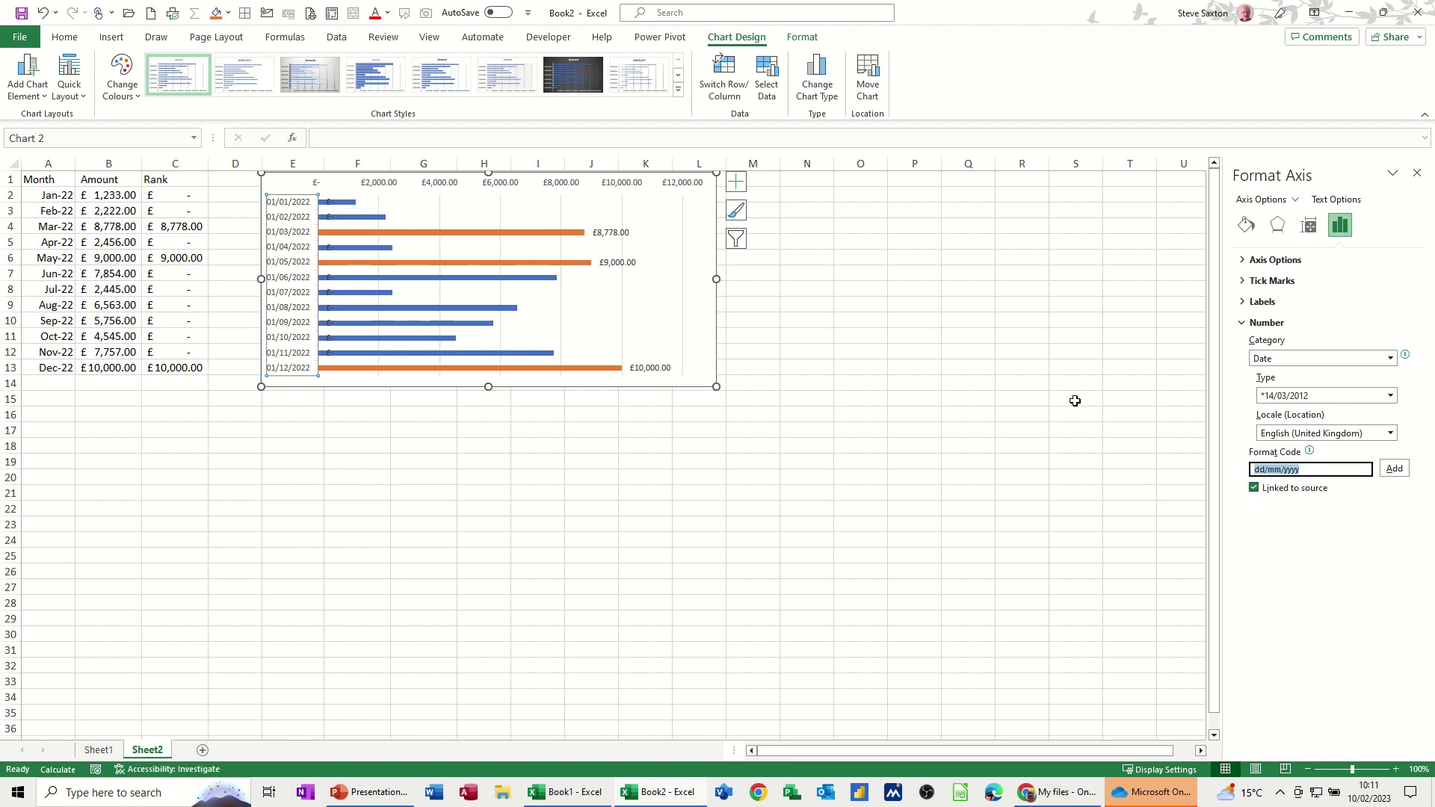
pyautogui.write('mm')
pyautogui.click(1394, 469)
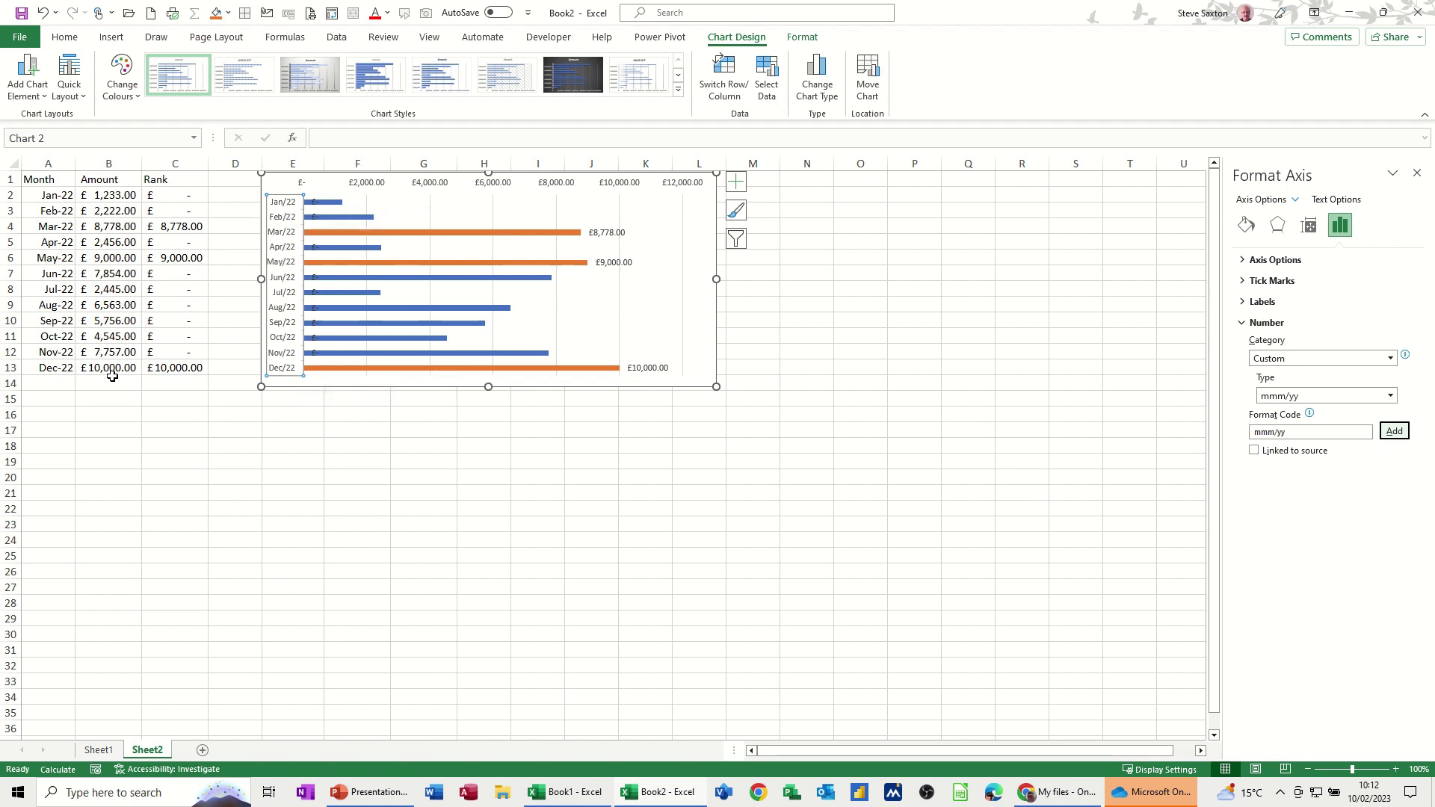
# Extend the source data by filling A13:C13 down to row 16, through Mar-23
pyautogui.click(46, 370)
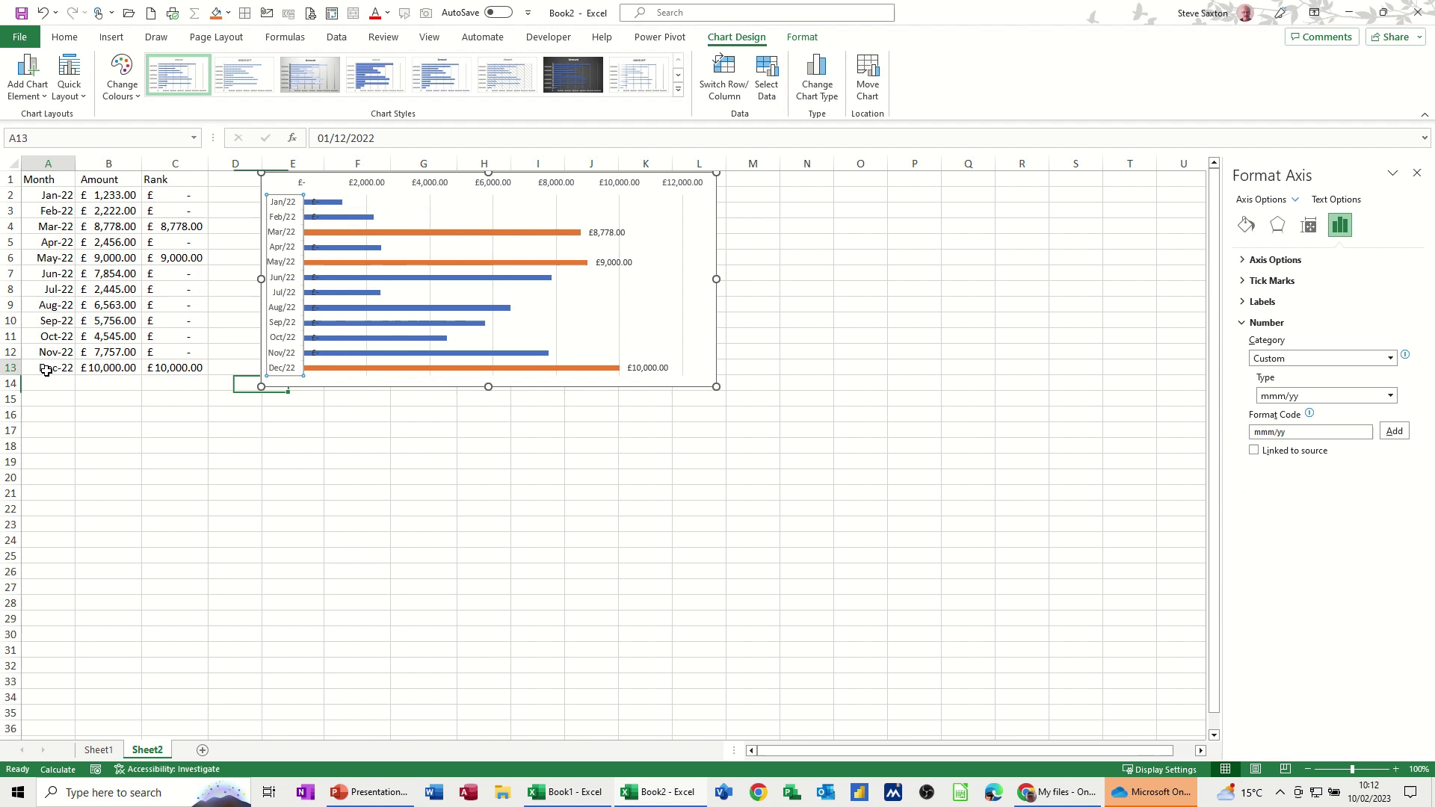
pyautogui.moveTo(67, 368); pyautogui.dragTo(210, 388)
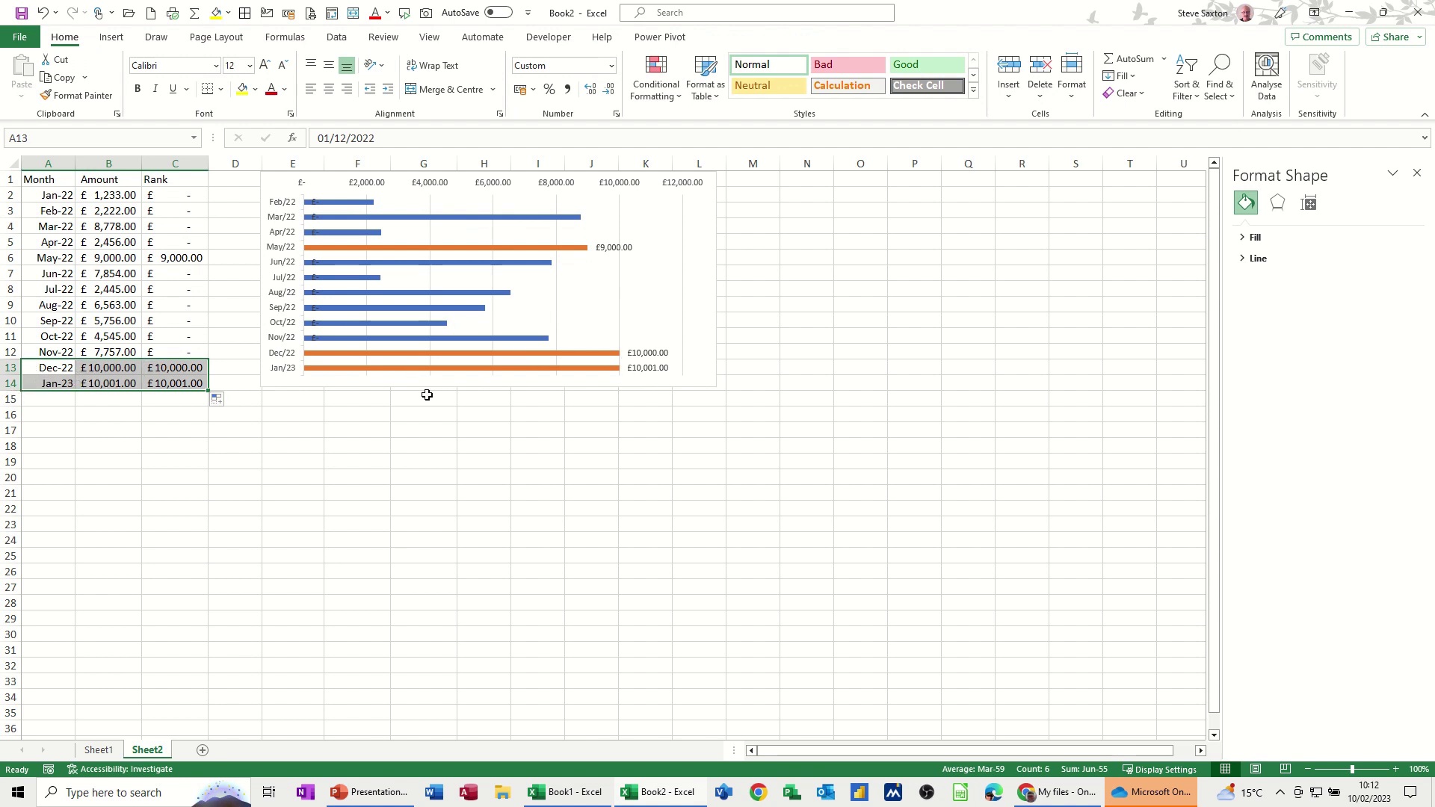
pyautogui.moveTo(210, 389); pyautogui.dragTo(203, 421)
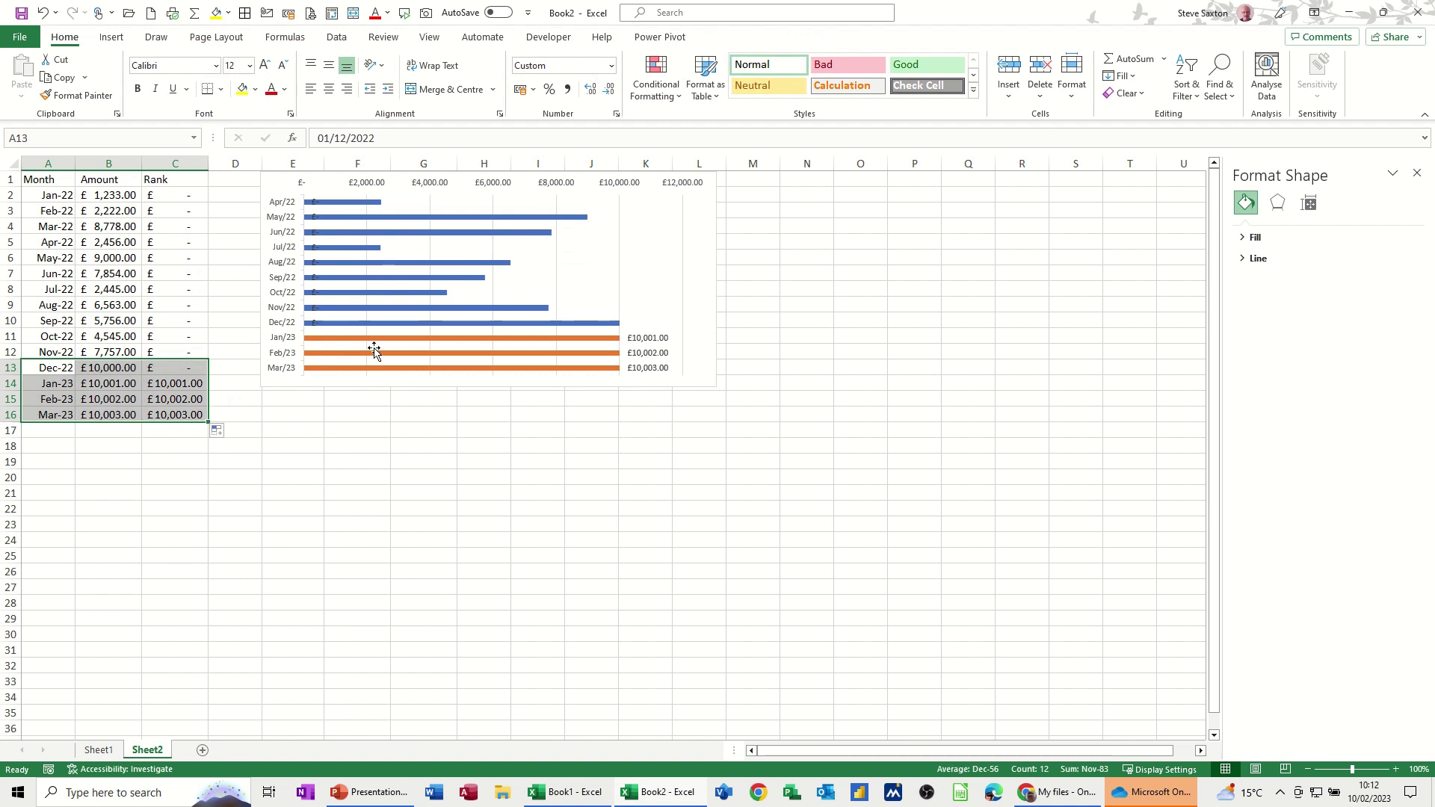
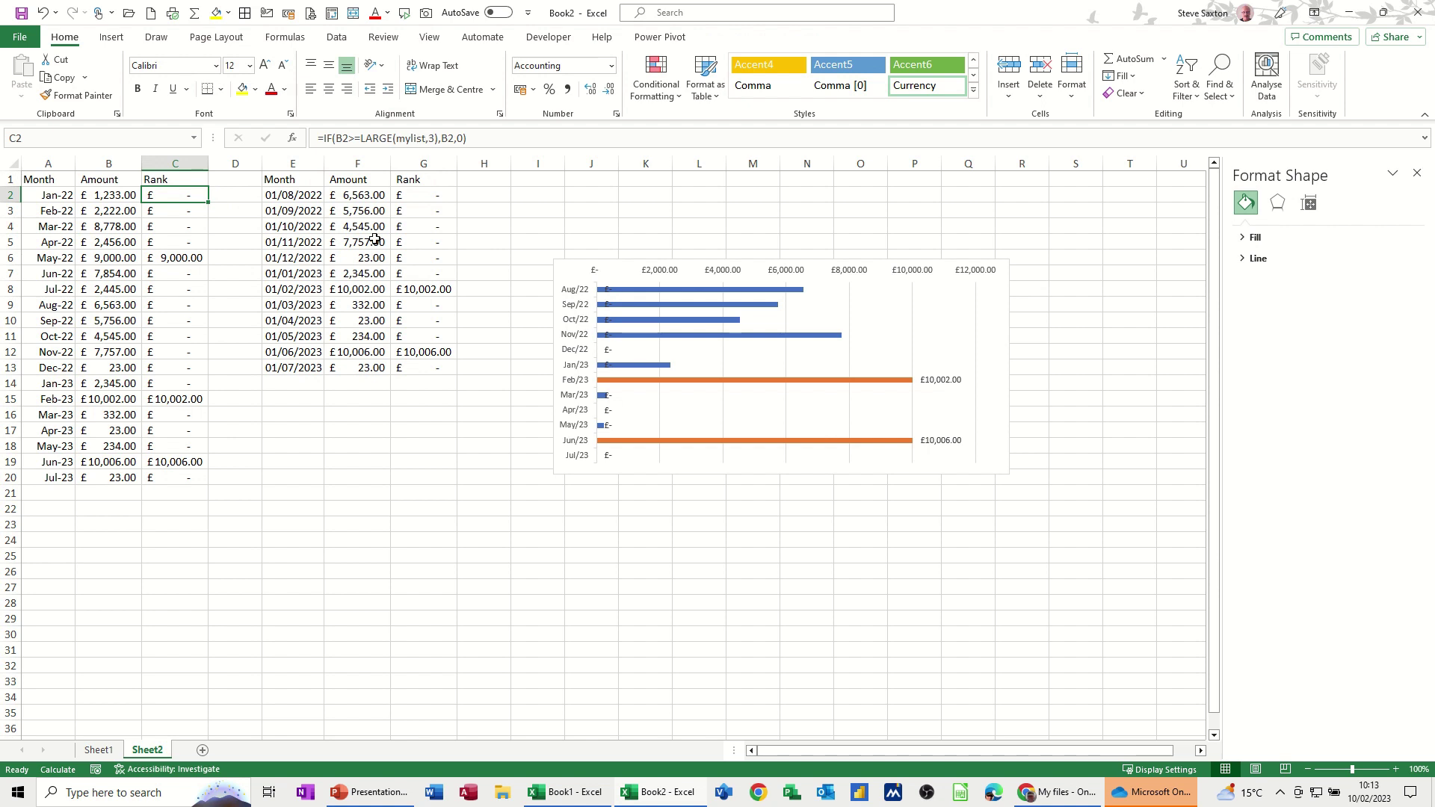
# Name the range F2:F13 sales and clear the helper table's Rank formulas in G2:G13
pyautogui.moveTo(357, 194); pyautogui.dragTo(366, 365)
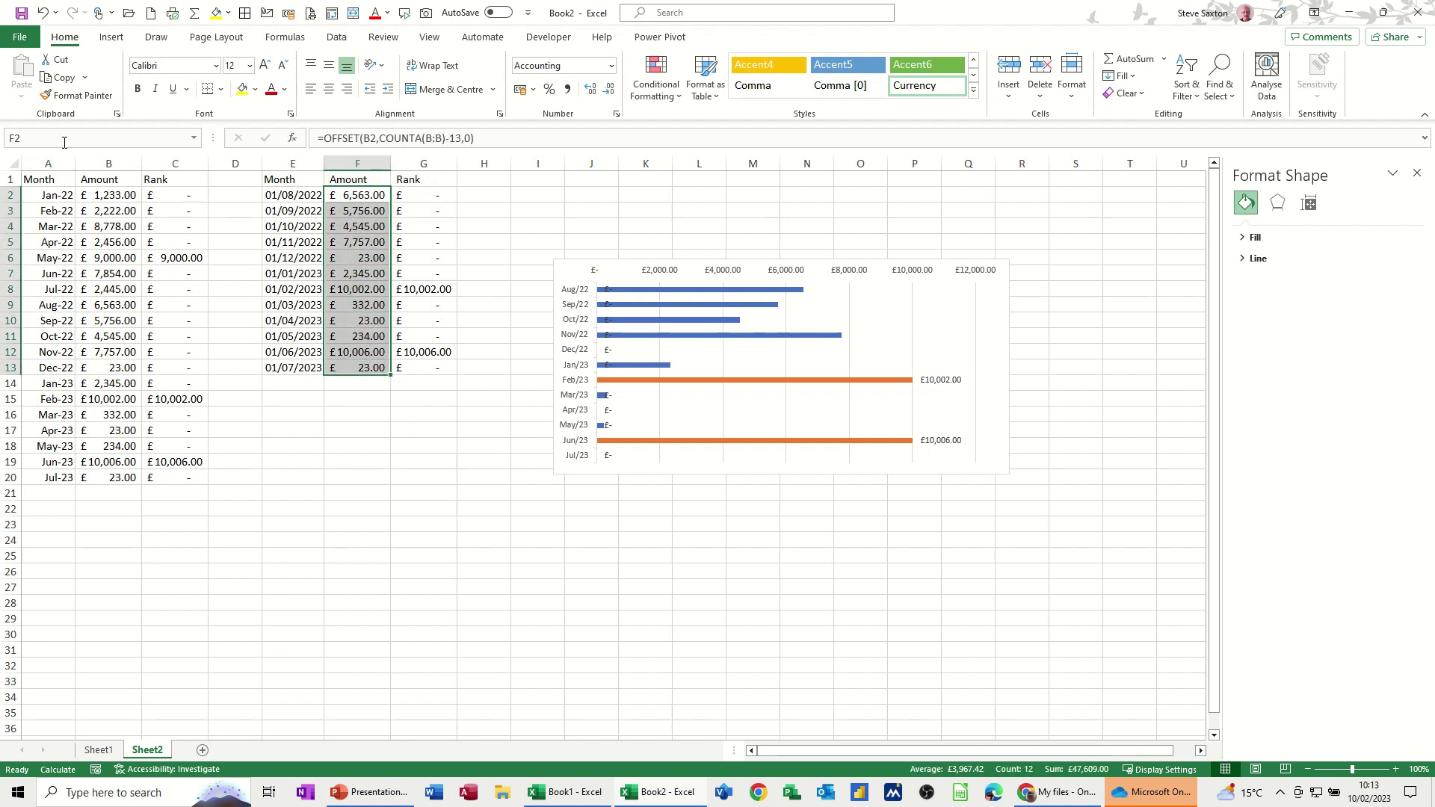
pyautogui.write('sales')
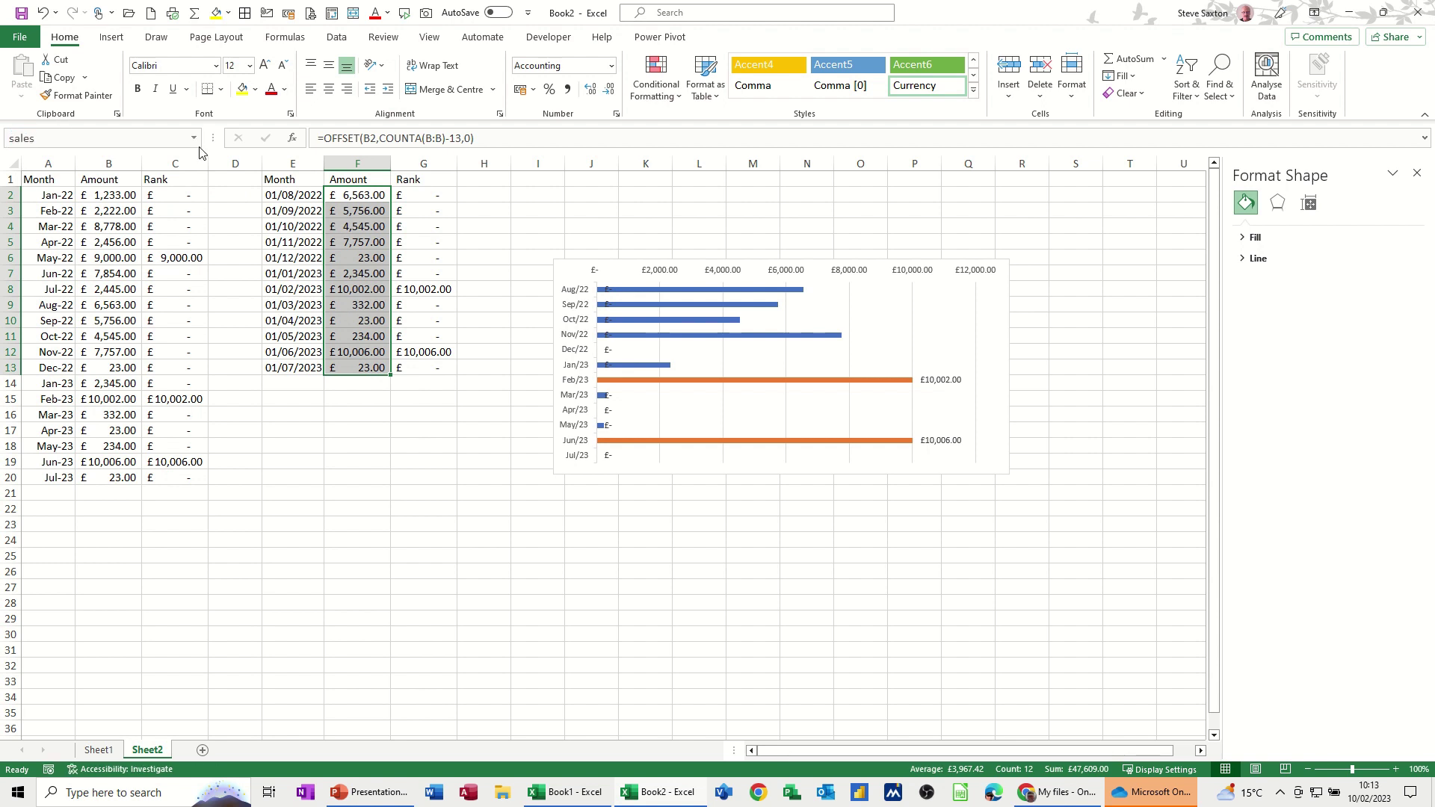
pyautogui.click(423, 192)
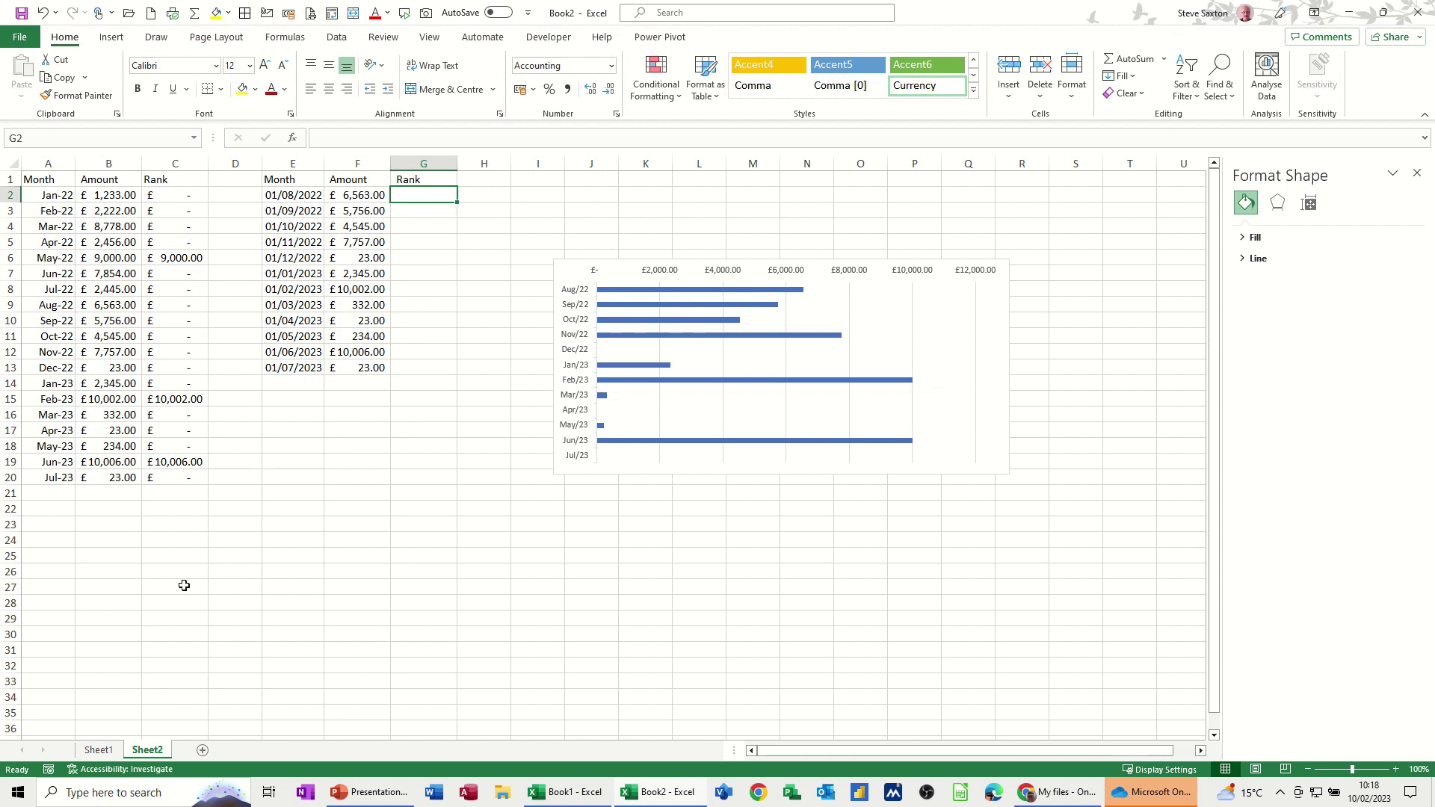
# Check the Rank formula on Sheet1, and begin cell G2's formula on Sheet2 with =IF(F2>=LARGE(sales,3)
pyautogui.click(98, 750)
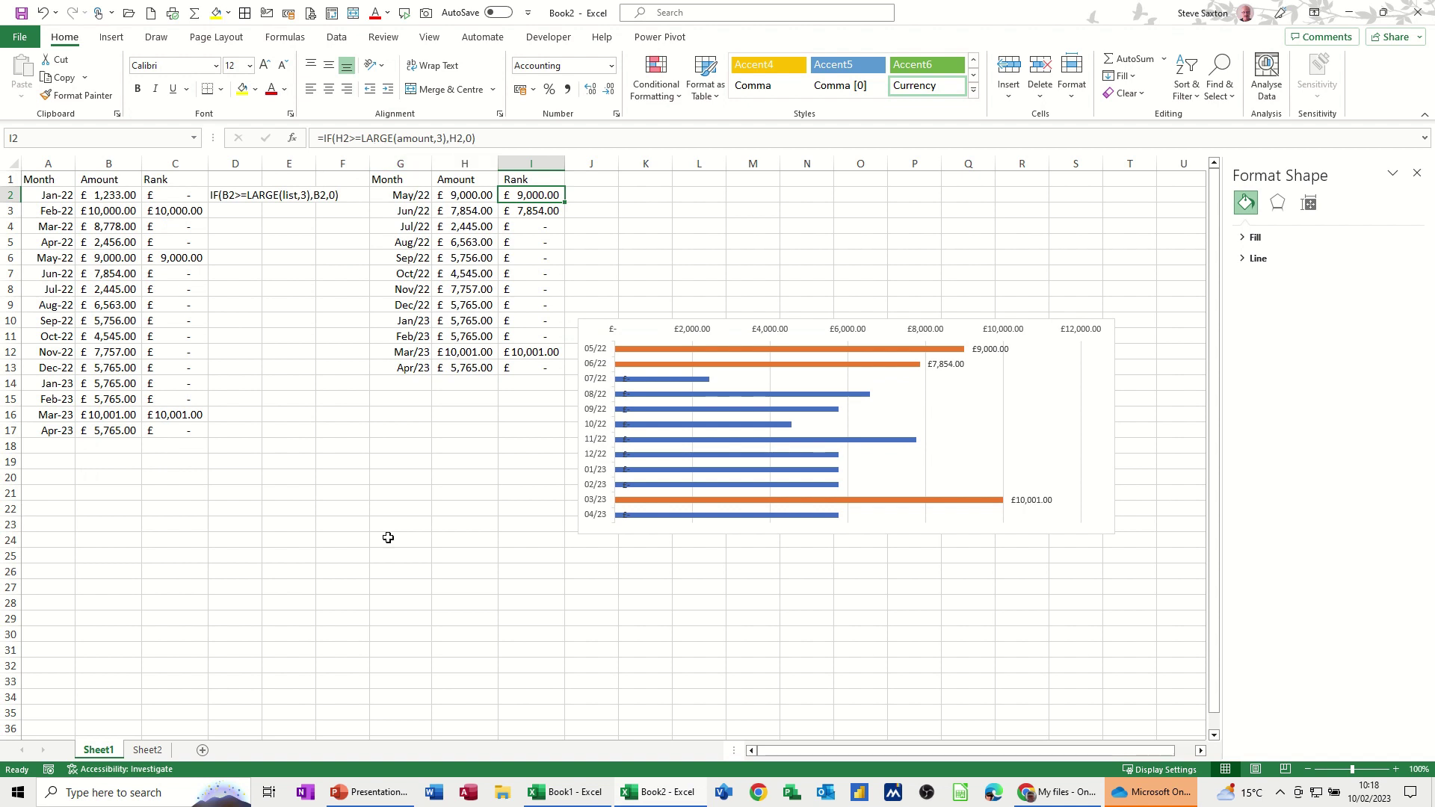
pyautogui.click(152, 751)
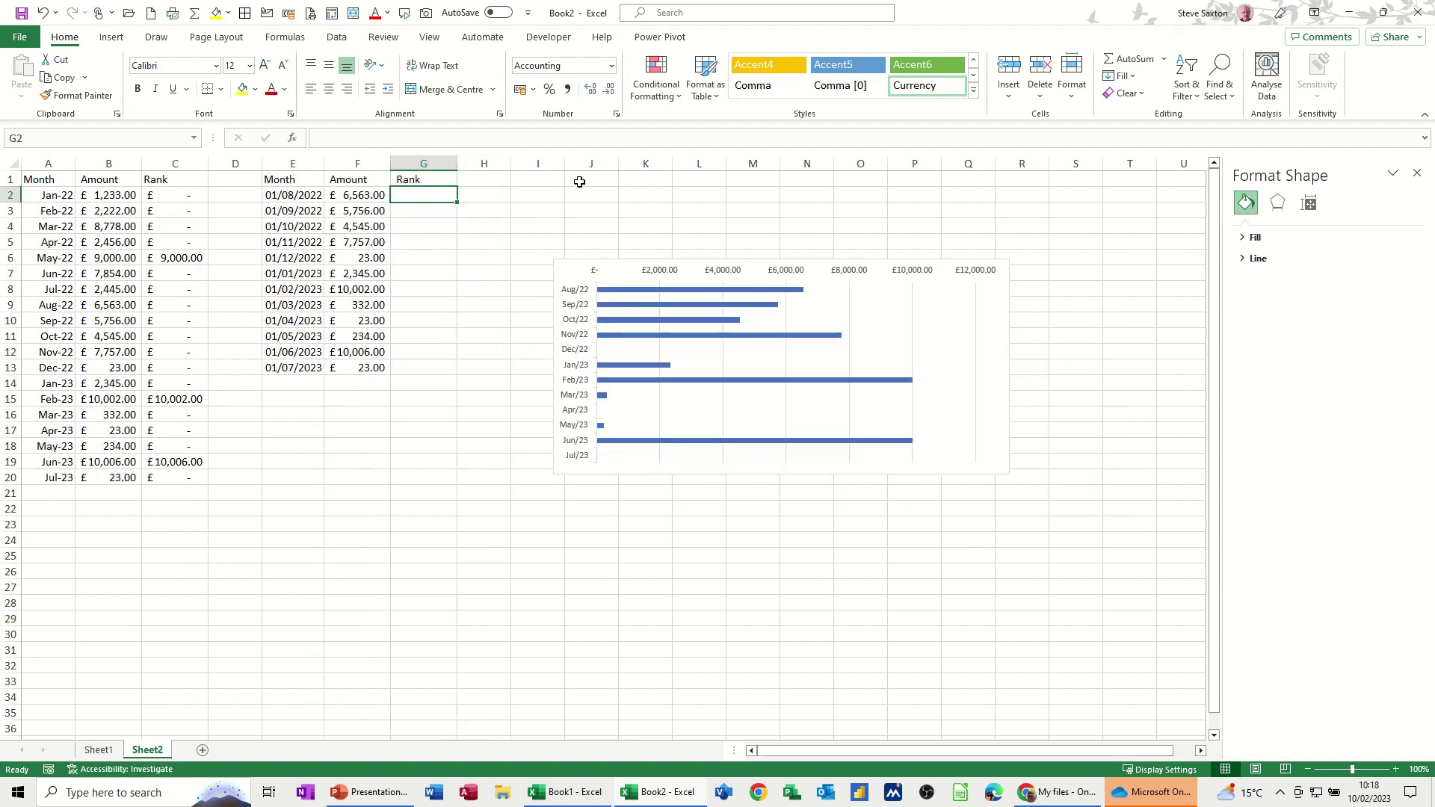
pyautogui.write('=if')
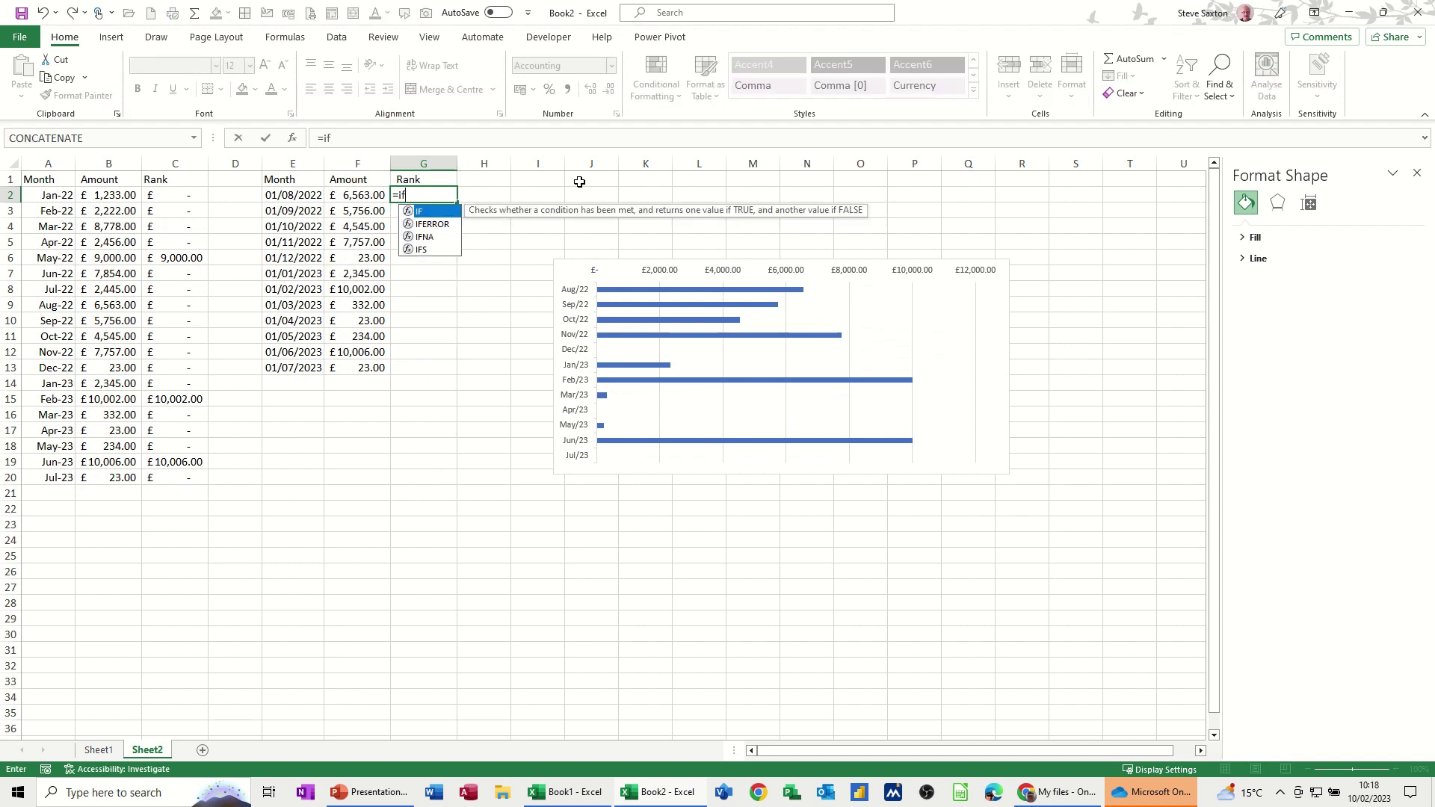
pyautogui.write('(')
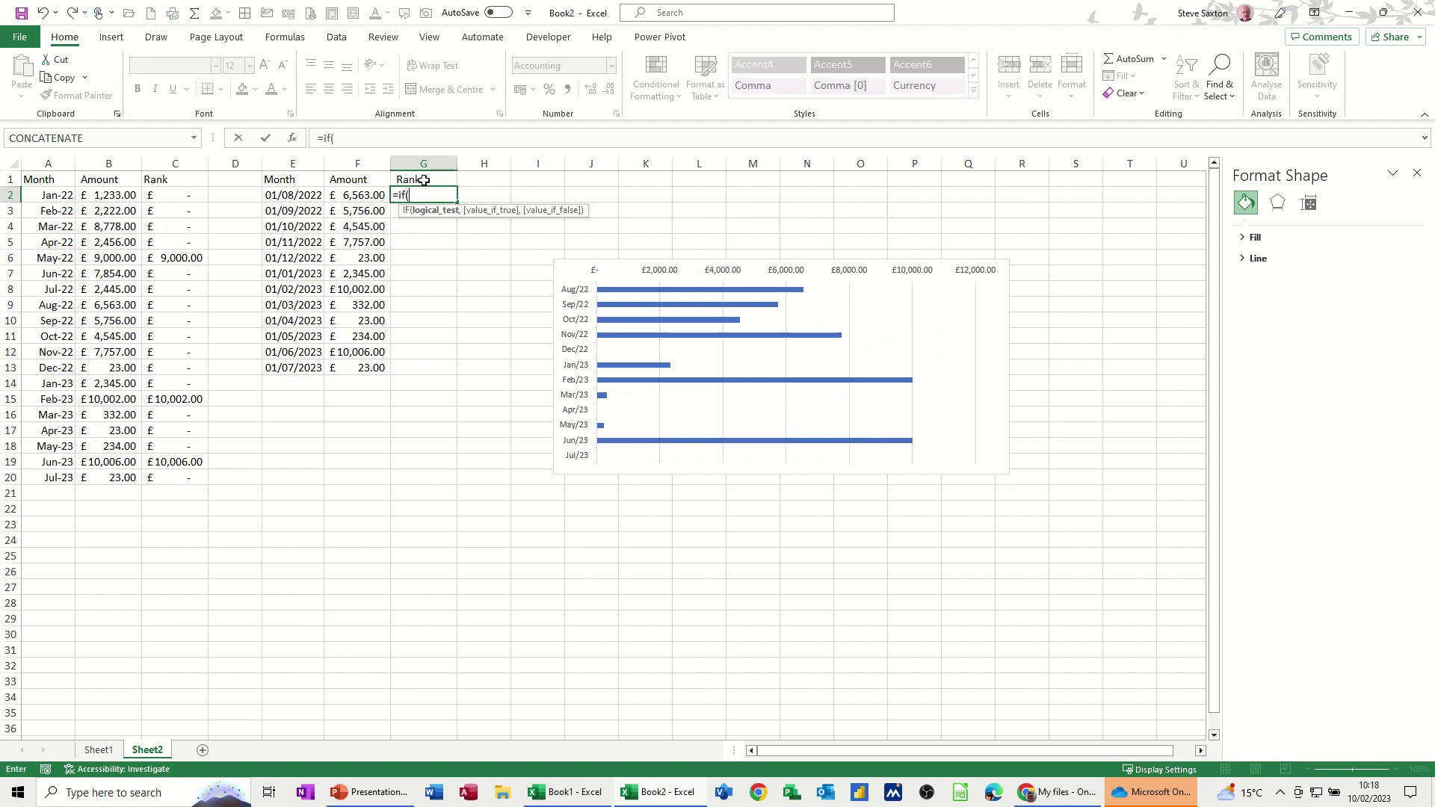
pyautogui.click(364, 193)
pyautogui.write('>=Larg')
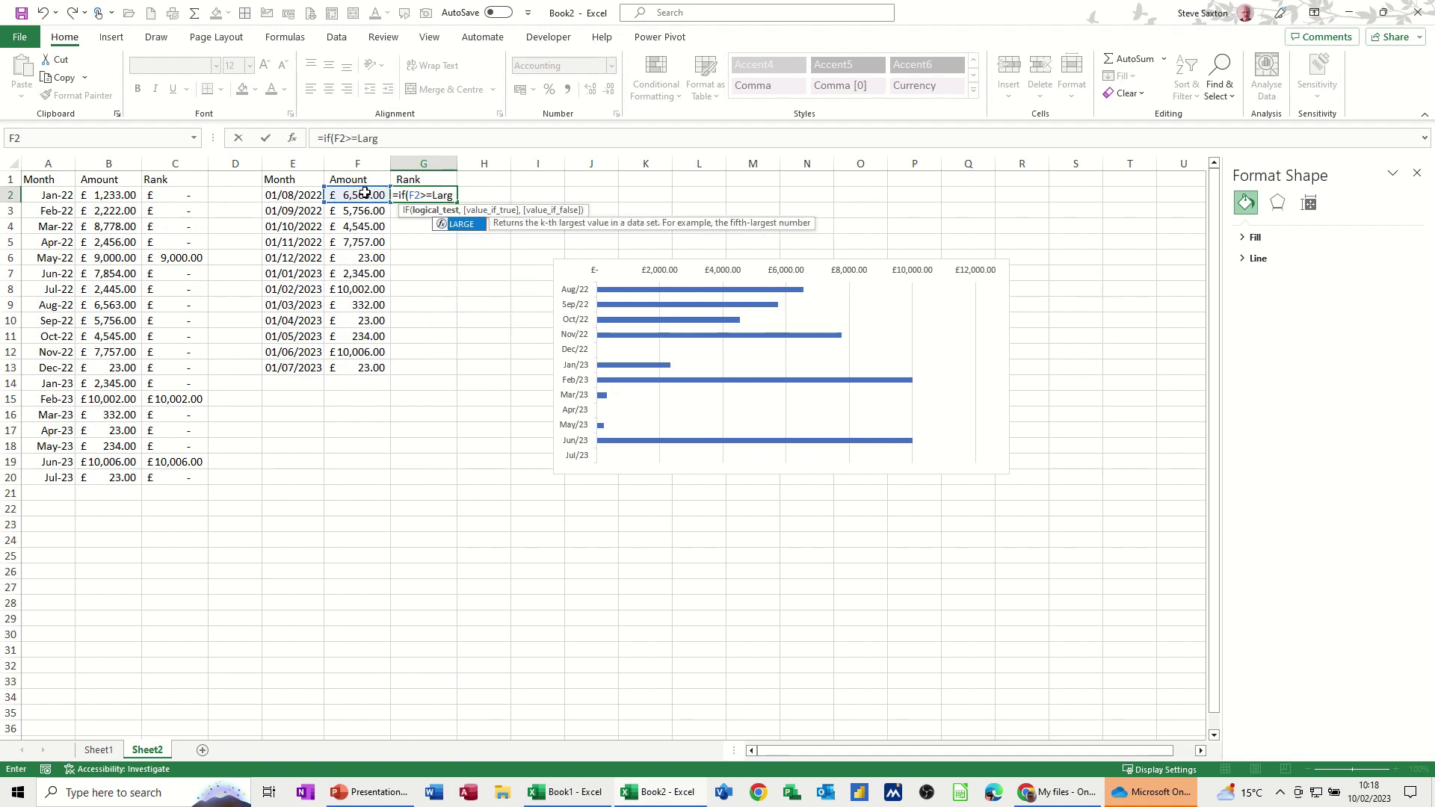
pyautogui.write('e(')
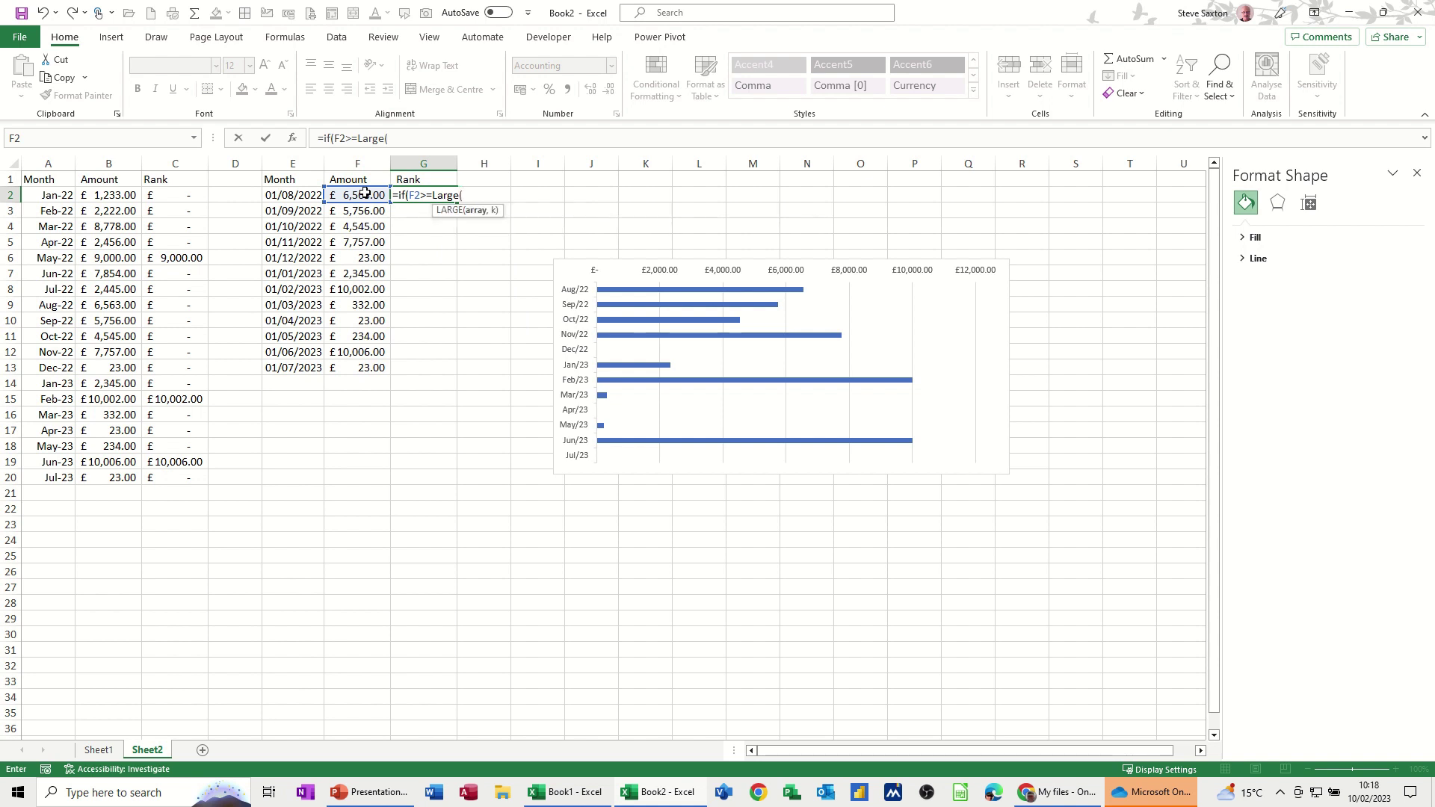
pyautogui.write('sales,')
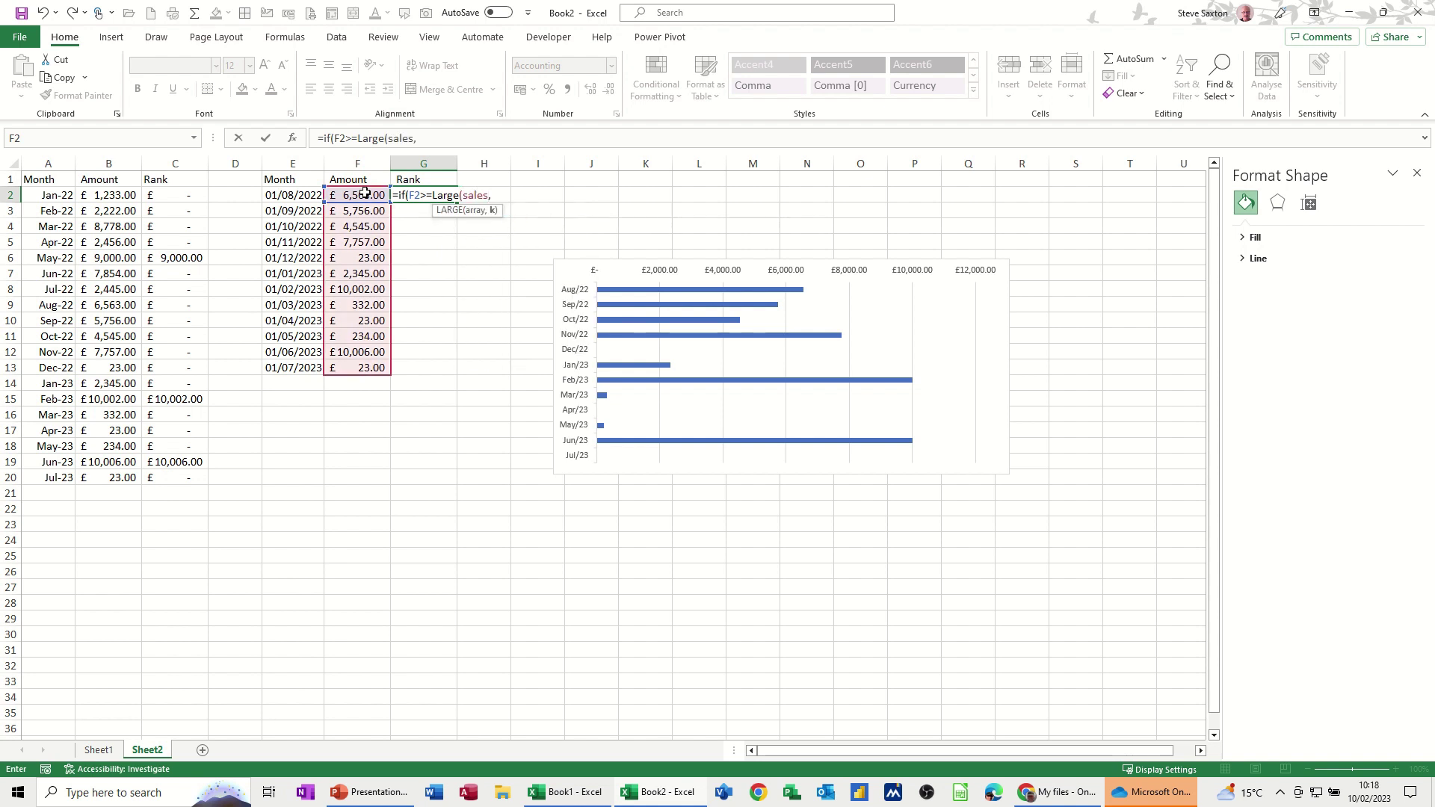
pyautogui.write('3)')
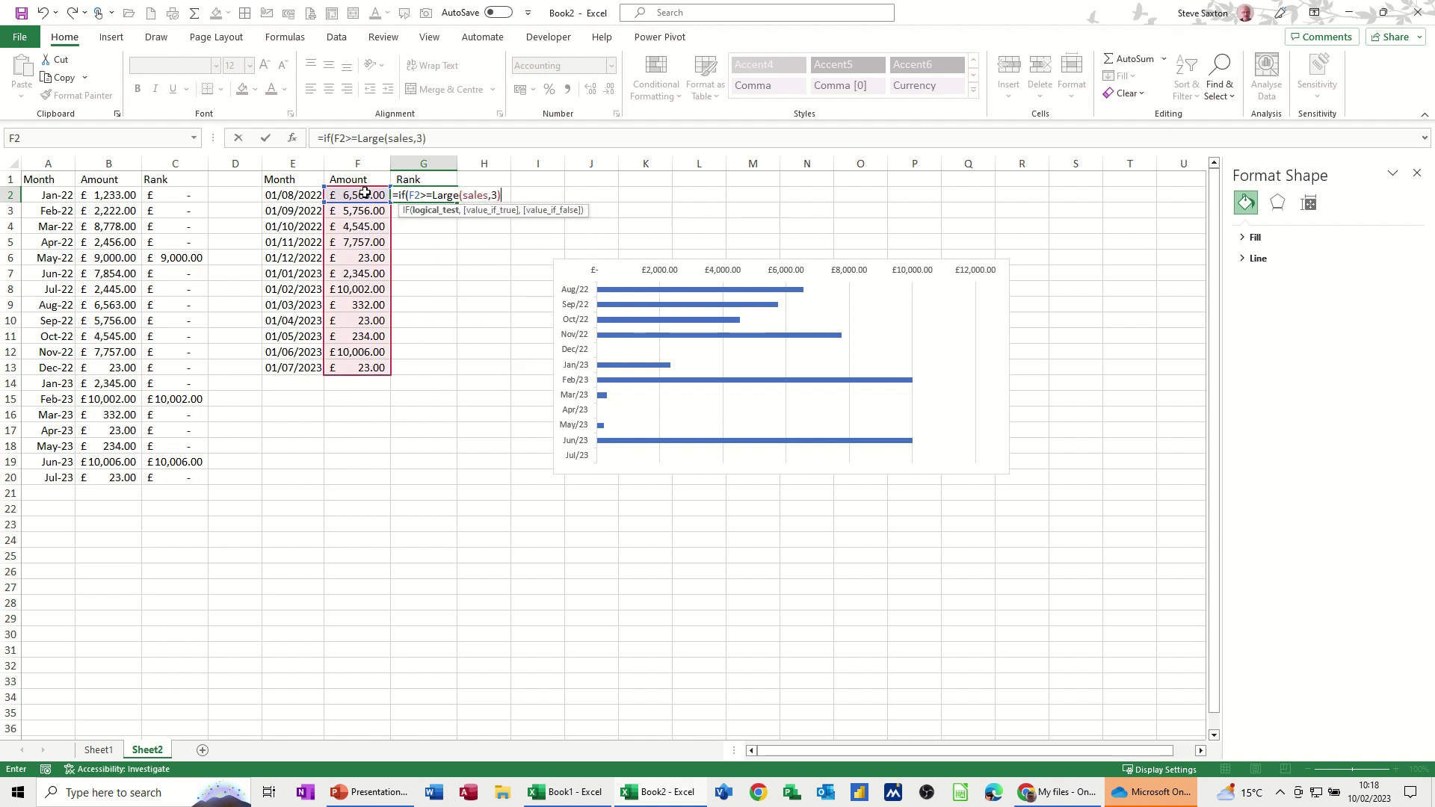
pyautogui.press('Return')
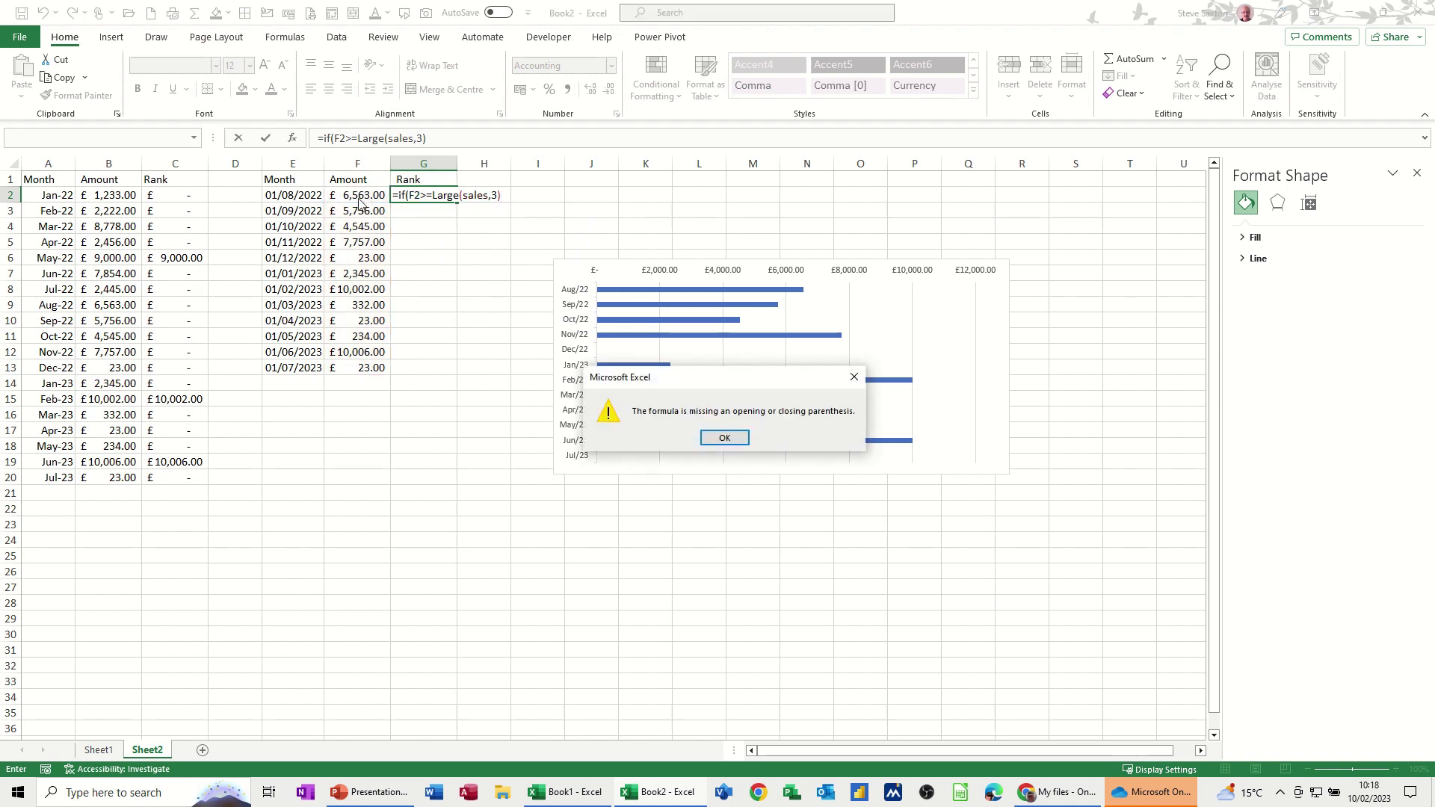
pyautogui.click(738, 438)
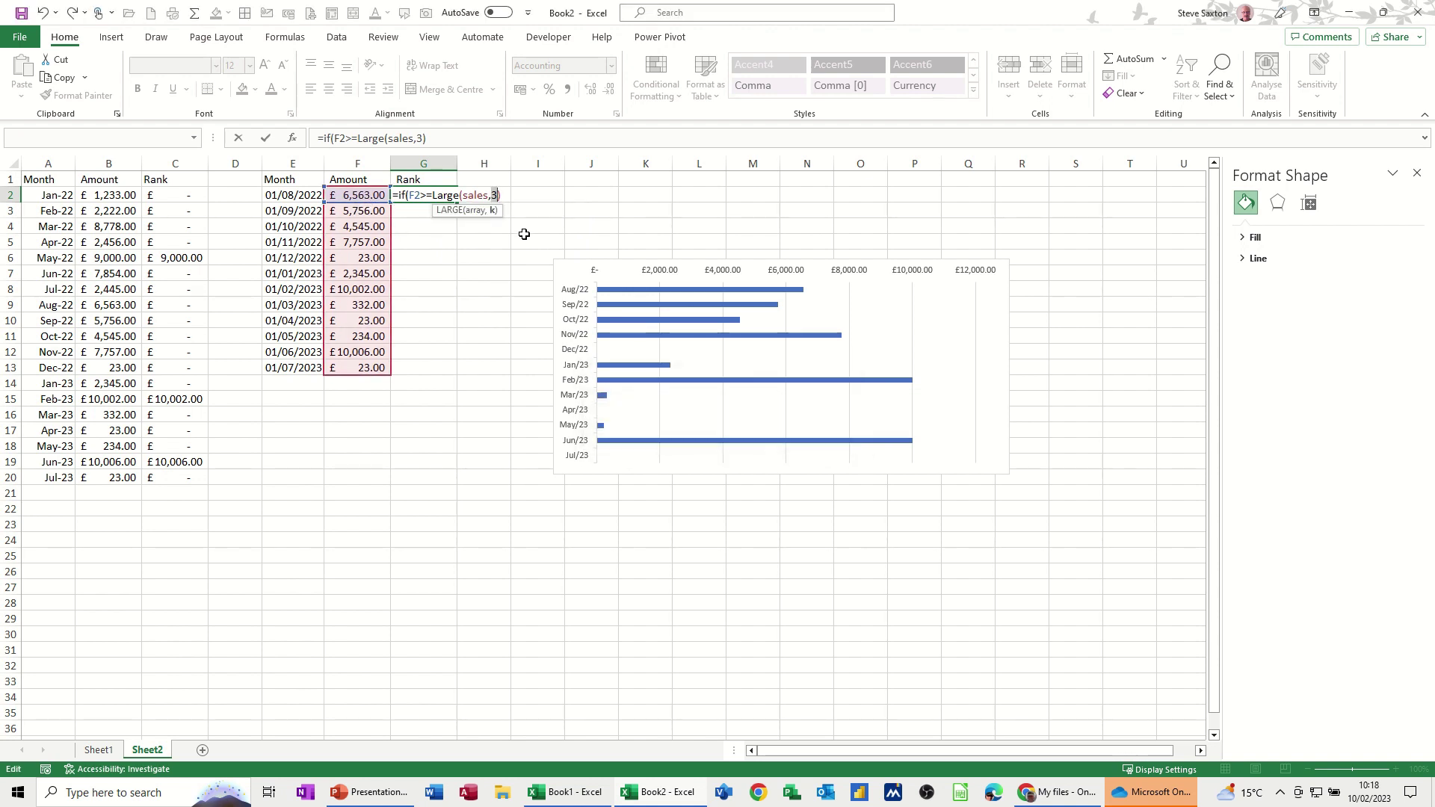
# Complete G2's IF formula with F2 as the true value and 0 as the false value, and fill it down to G13
pyautogui.click(501, 195)
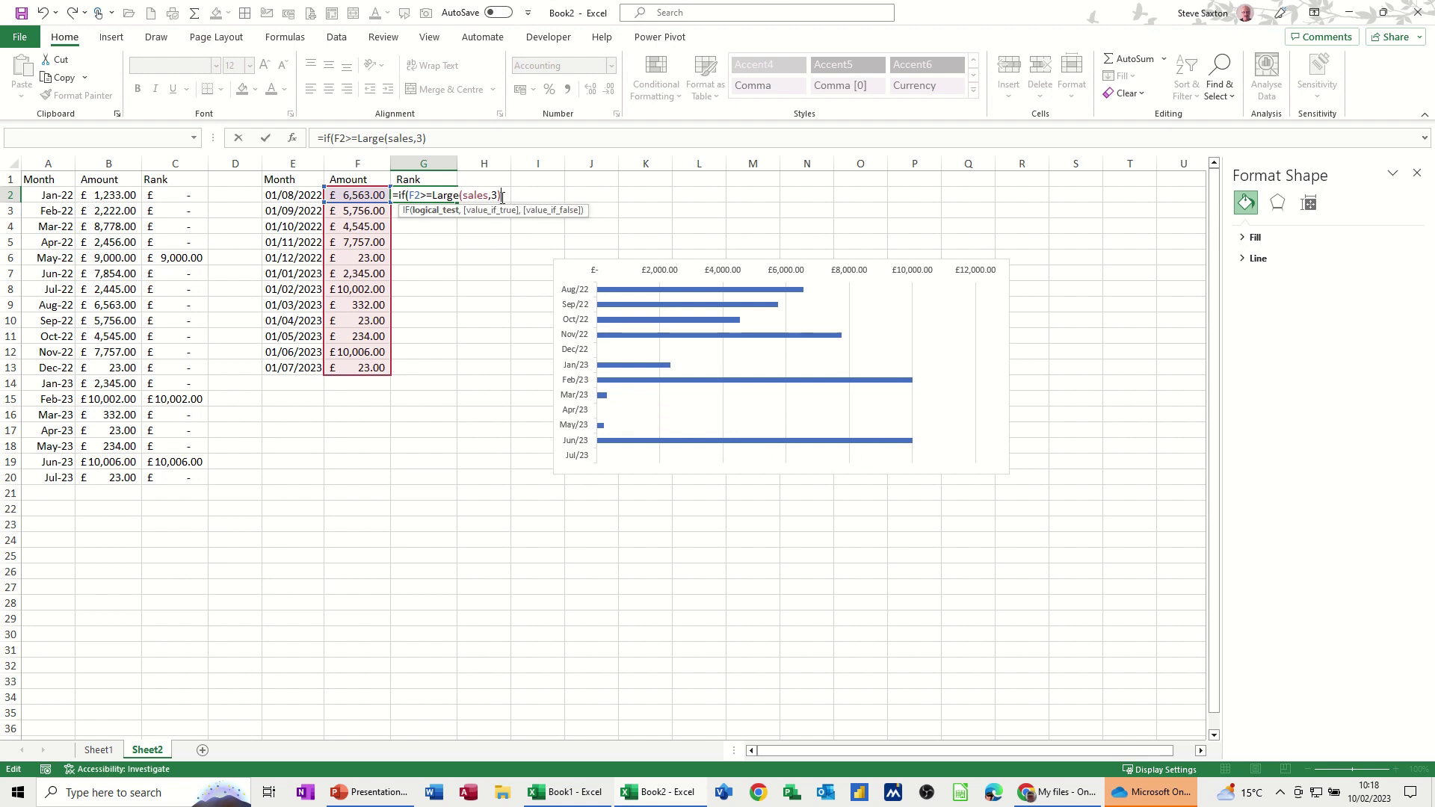
pyautogui.write(',')
pyautogui.click(385, 196)
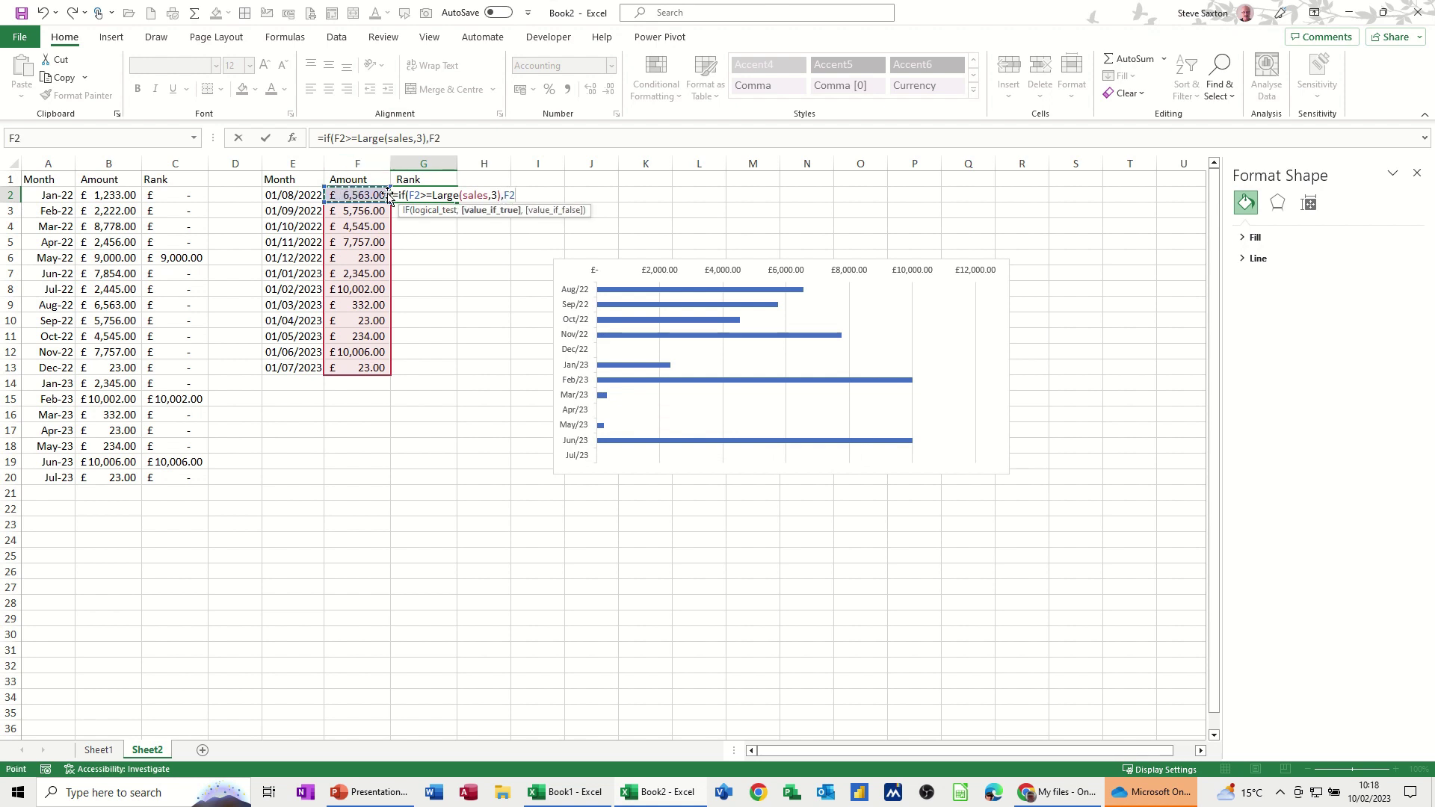
pyautogui.write(',0)')
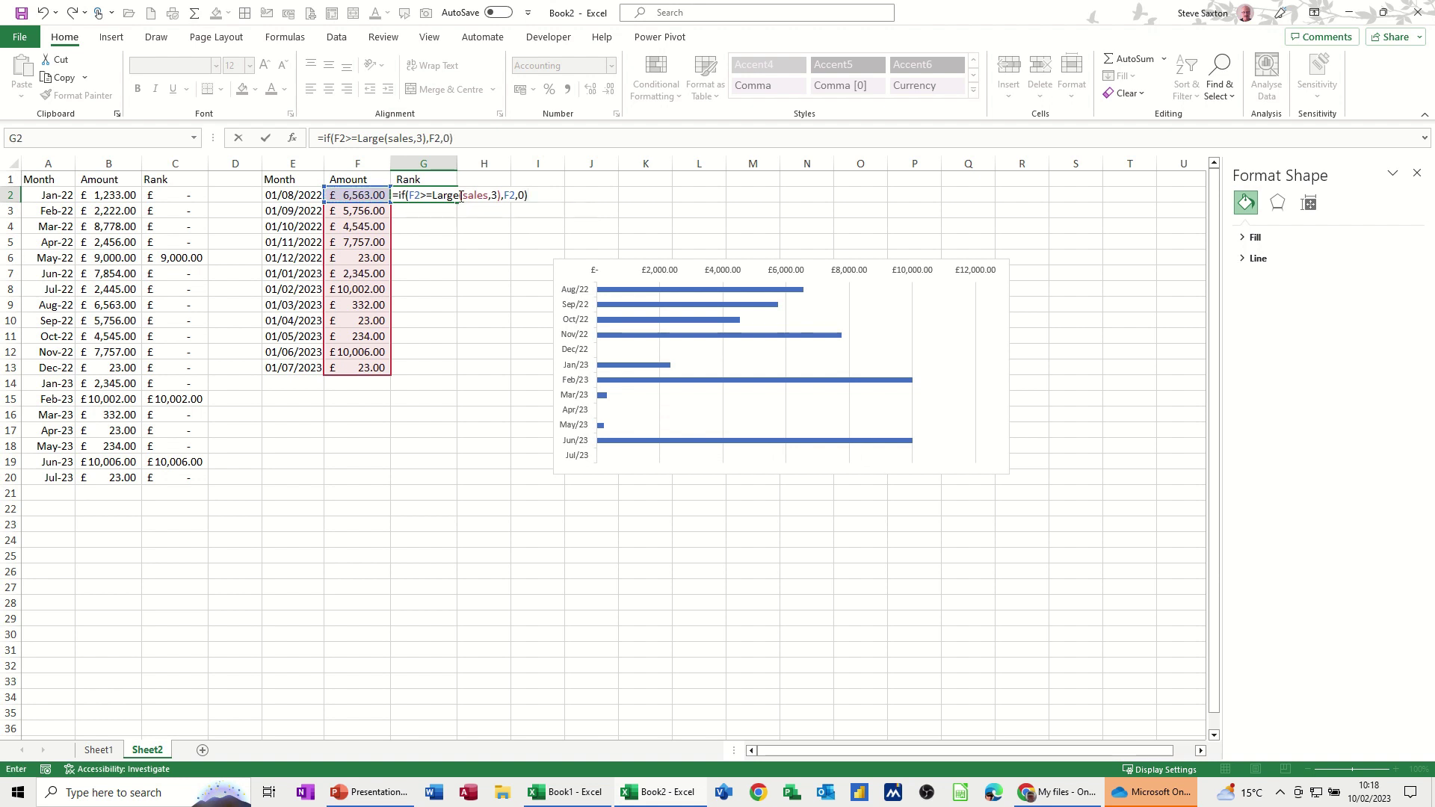
pyautogui.click(267, 139)
pyautogui.doubleClick(457, 202)
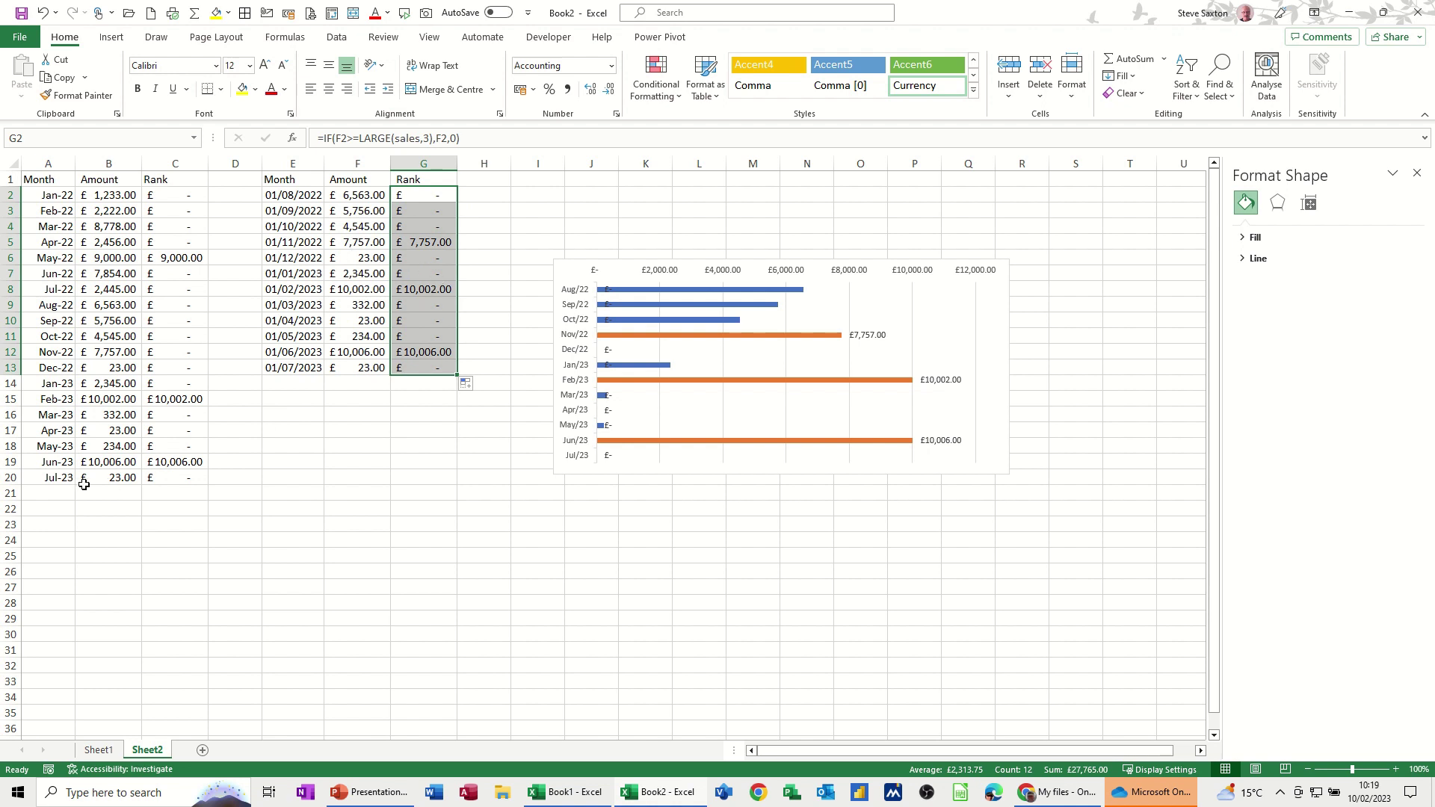
# Set the source amounts to 34 for Jun-23, 44 for Feb-23 and 9999 for Apr-23
pyautogui.click(113, 464)
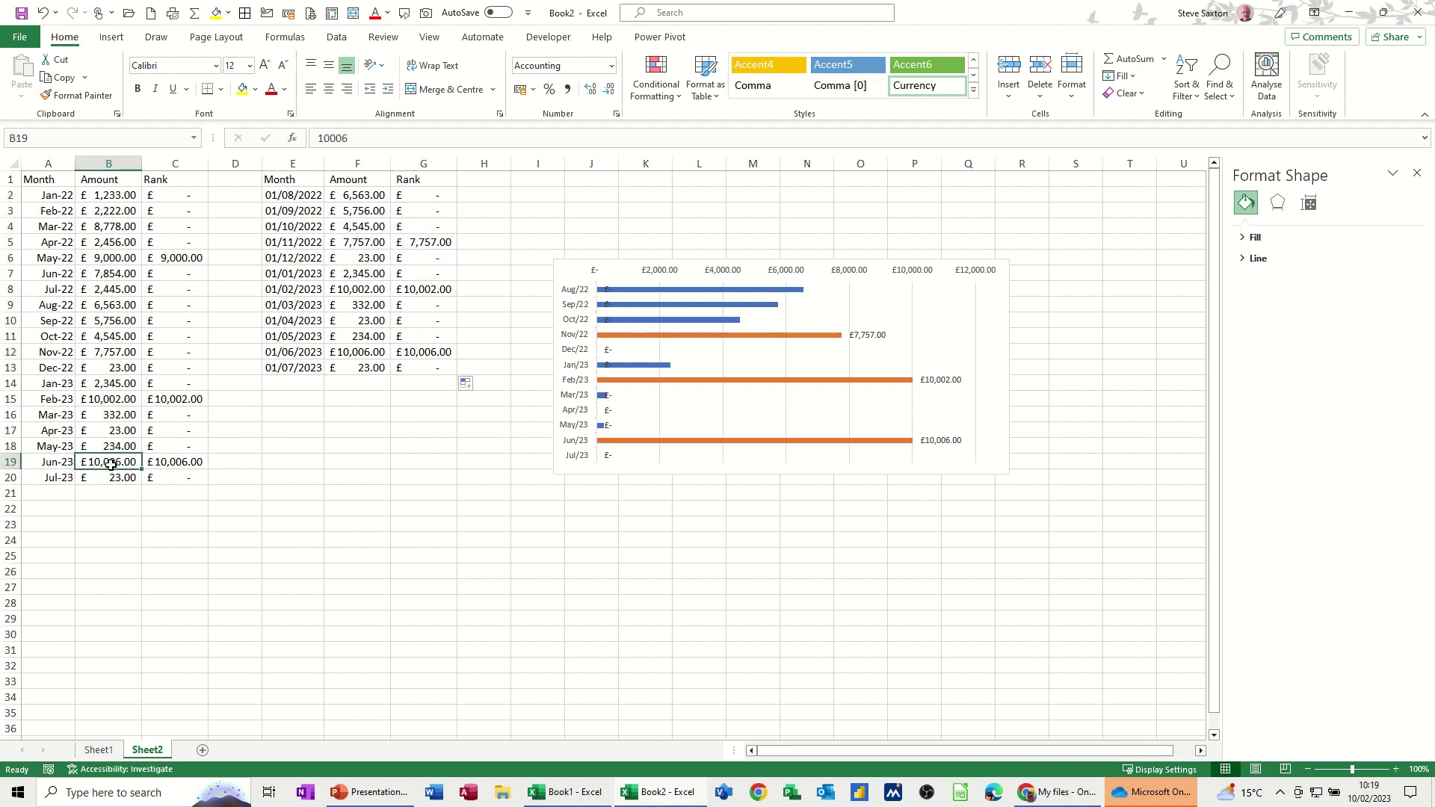
pyautogui.write('34')
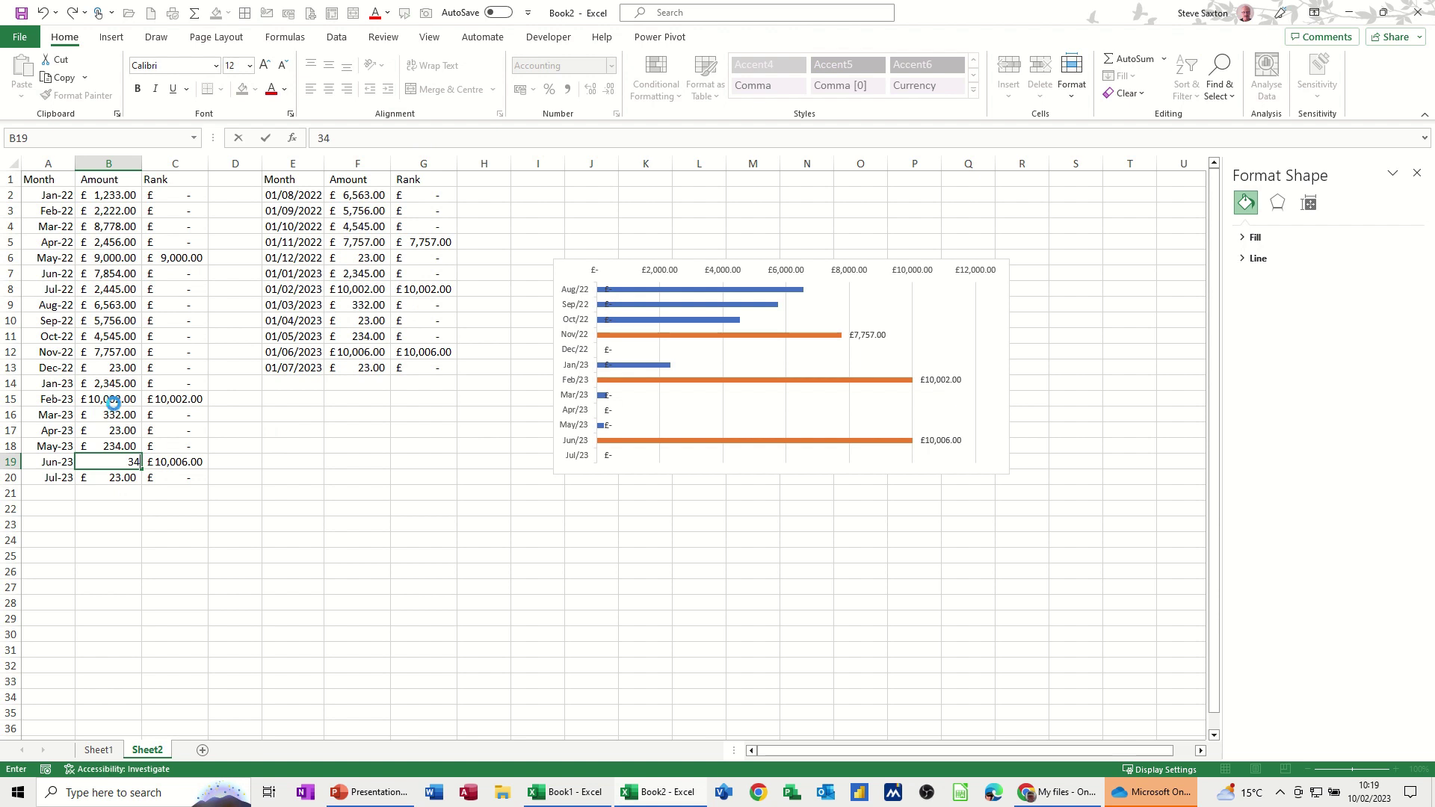
pyautogui.click(115, 405)
pyautogui.write('44')
pyautogui.click(116, 441)
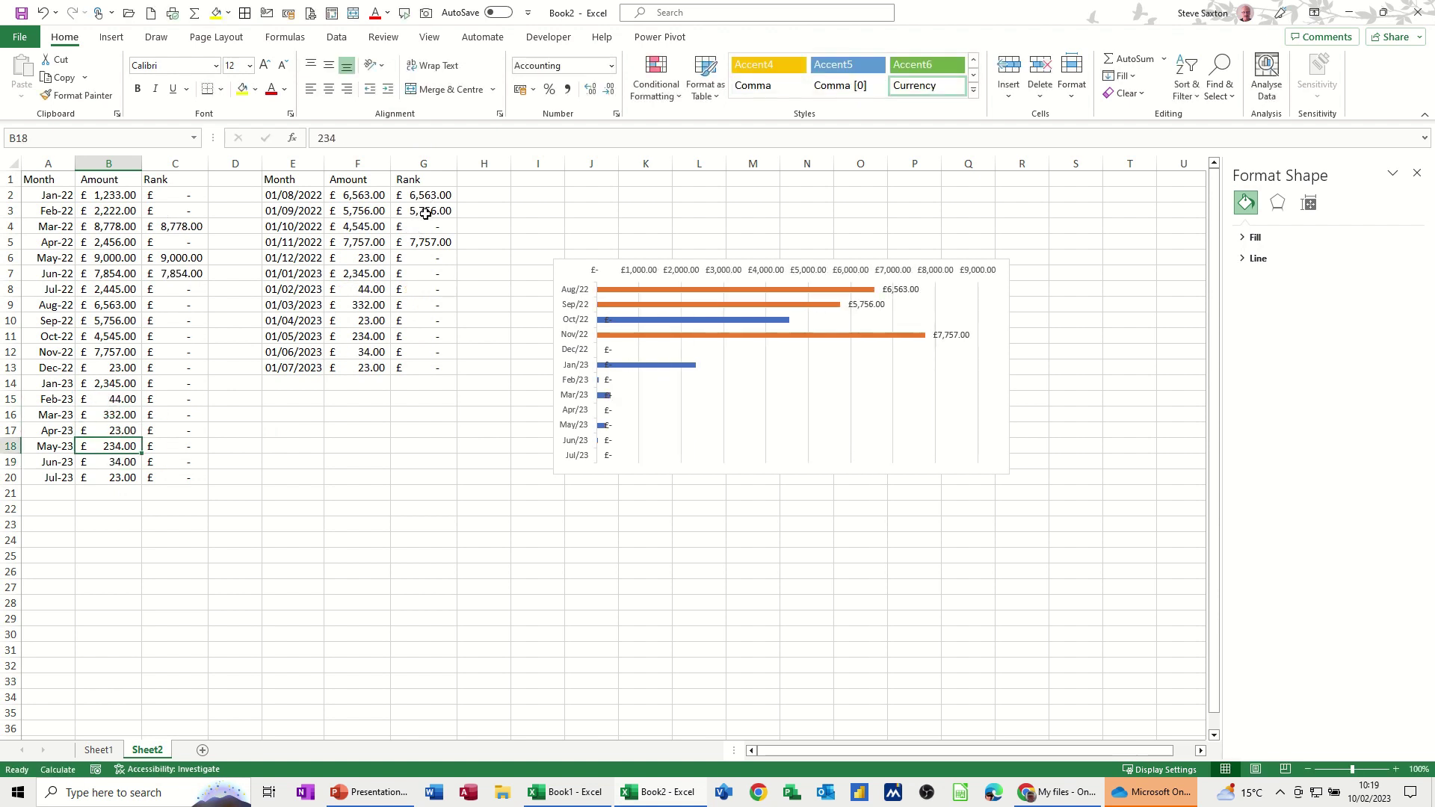
pyautogui.click(98, 432)
pyautogui.write('2')
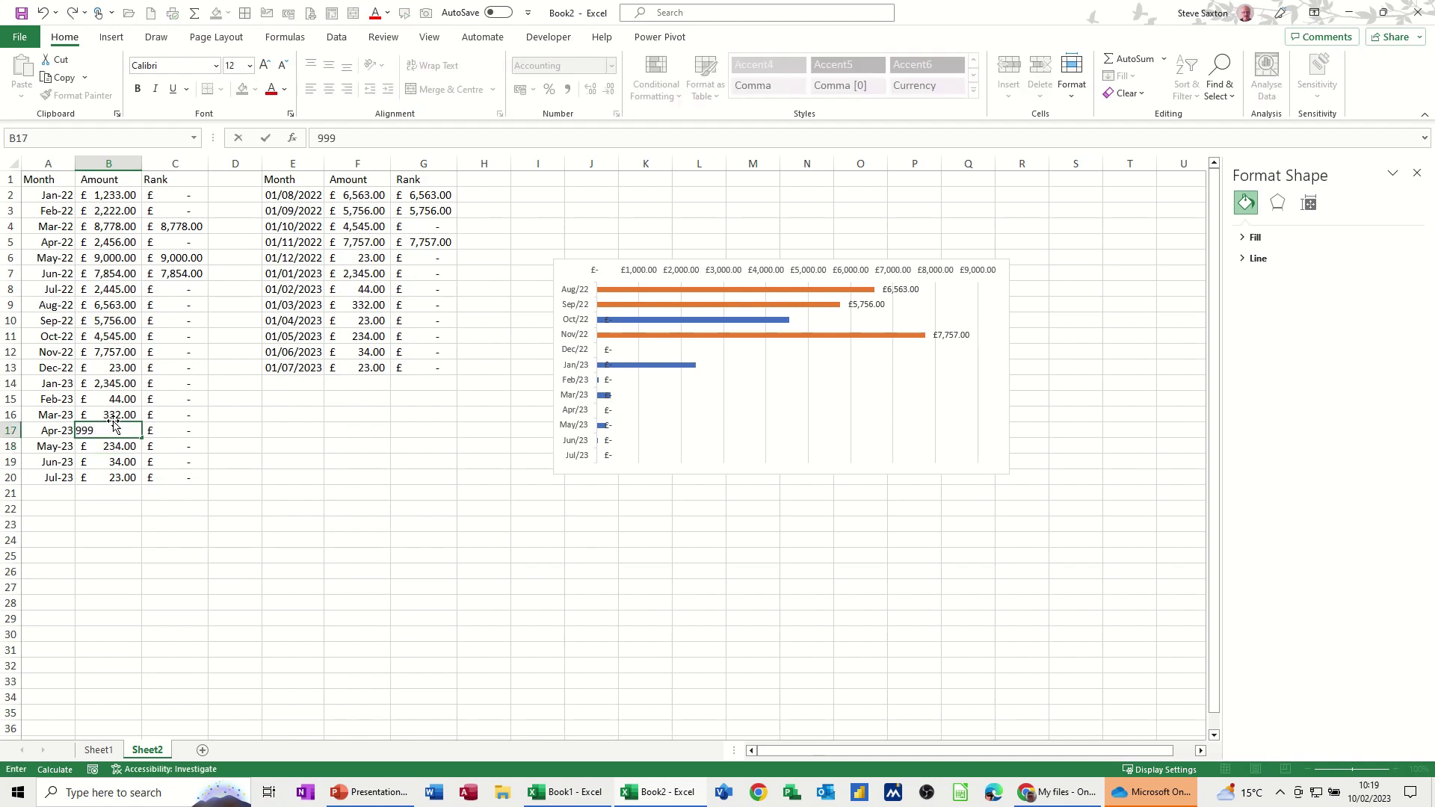
pyautogui.press('Return')
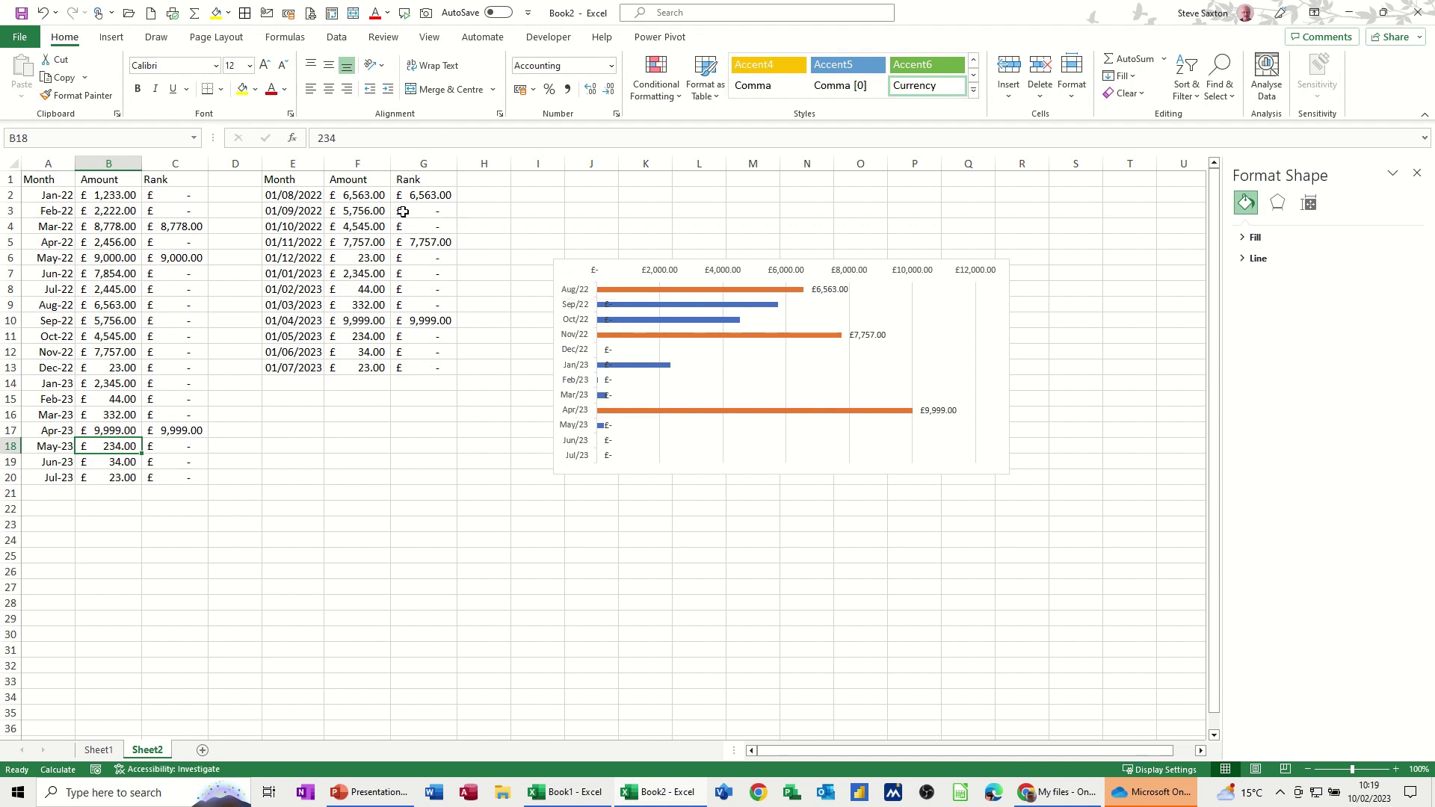
# Move the bar chart over the helper table so it covers columns E to G from row 1
pyautogui.click(420, 191)
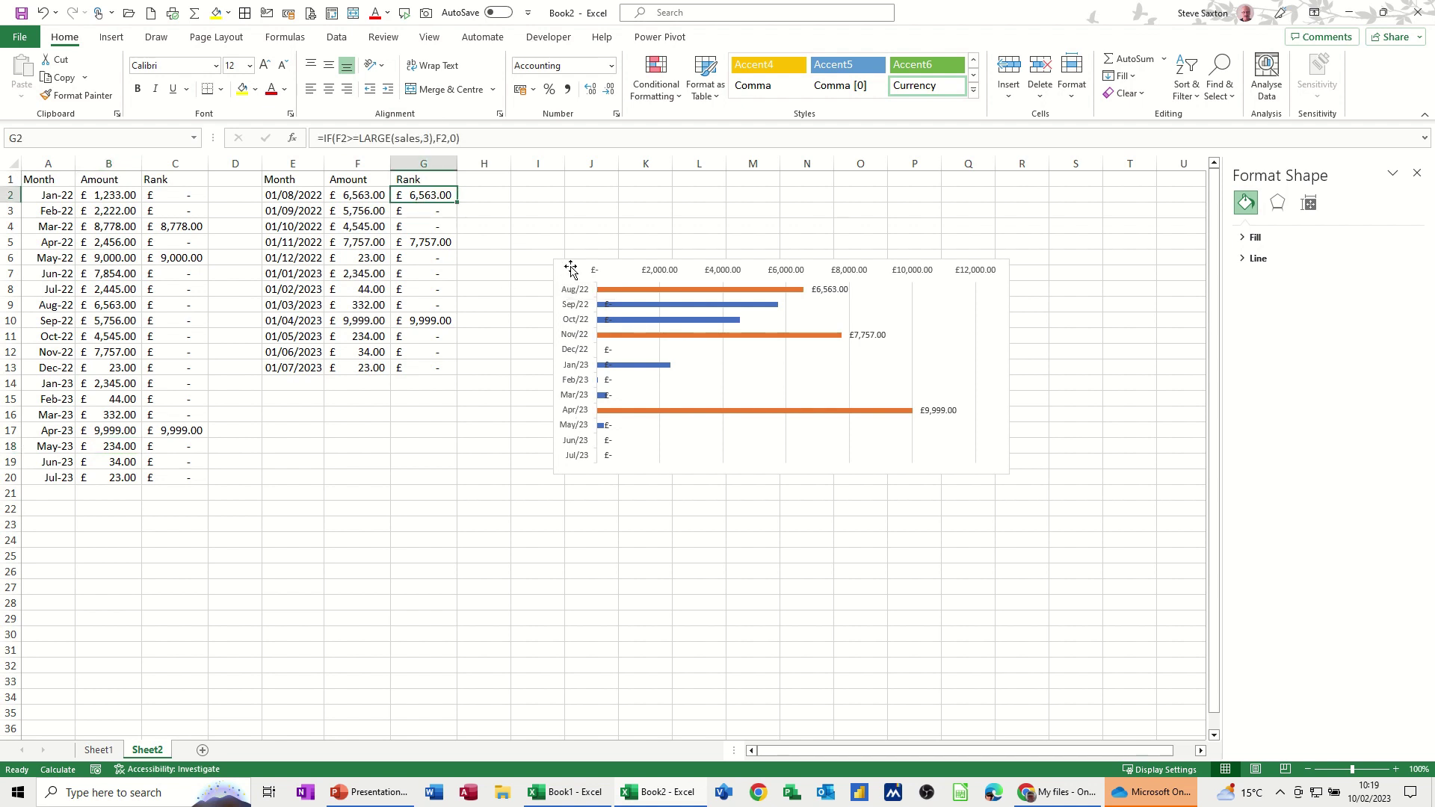
pyautogui.moveTo(572, 269); pyautogui.dragTo(269, 183)
pyautogui.click(482, 444)
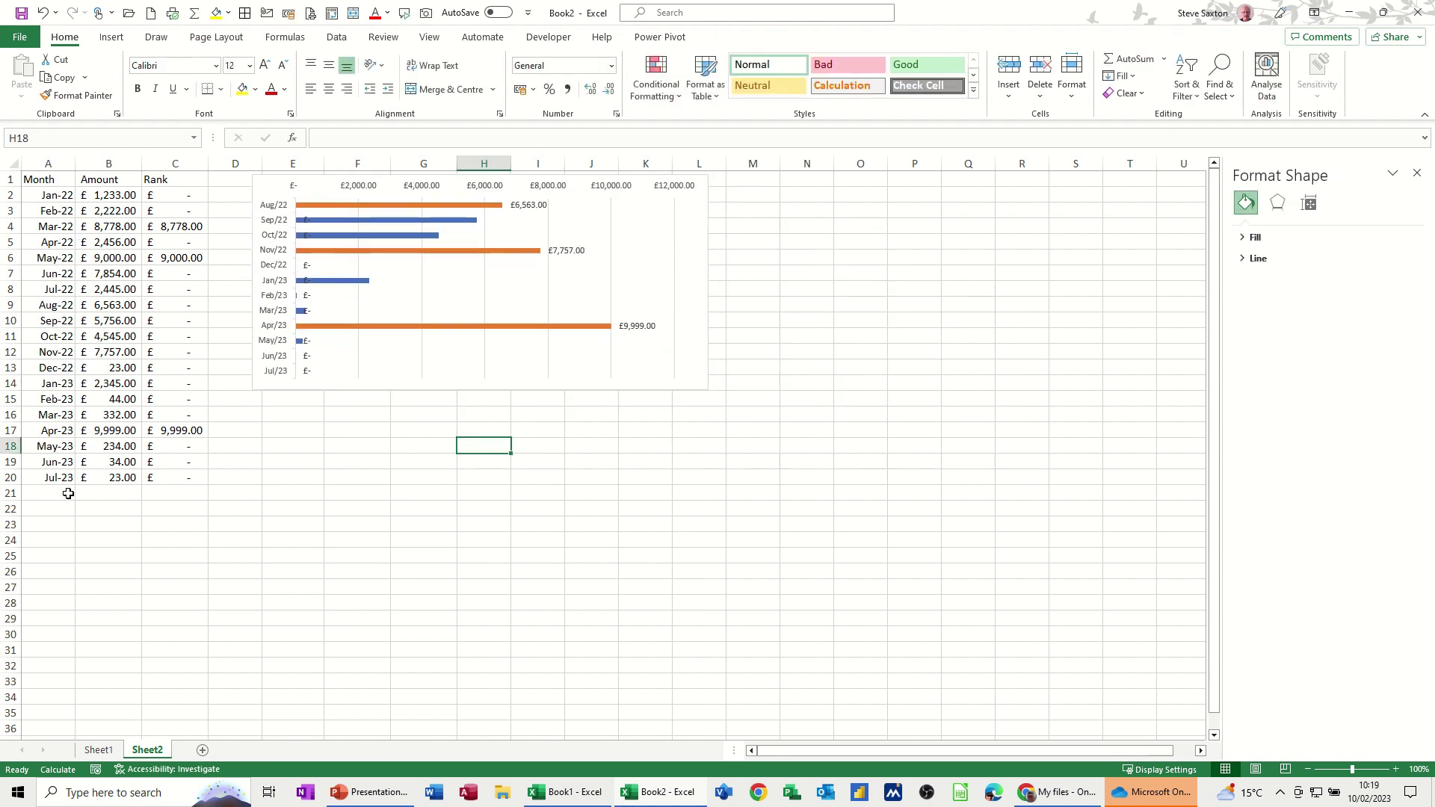
# Set the source amounts to 3343 for Jun-23 and 4433 for Jul-23
pyautogui.click(118, 459)
pyautogui.write('3')
pyautogui.write('343')
pyautogui.press('Return')
pyautogui.write('4')
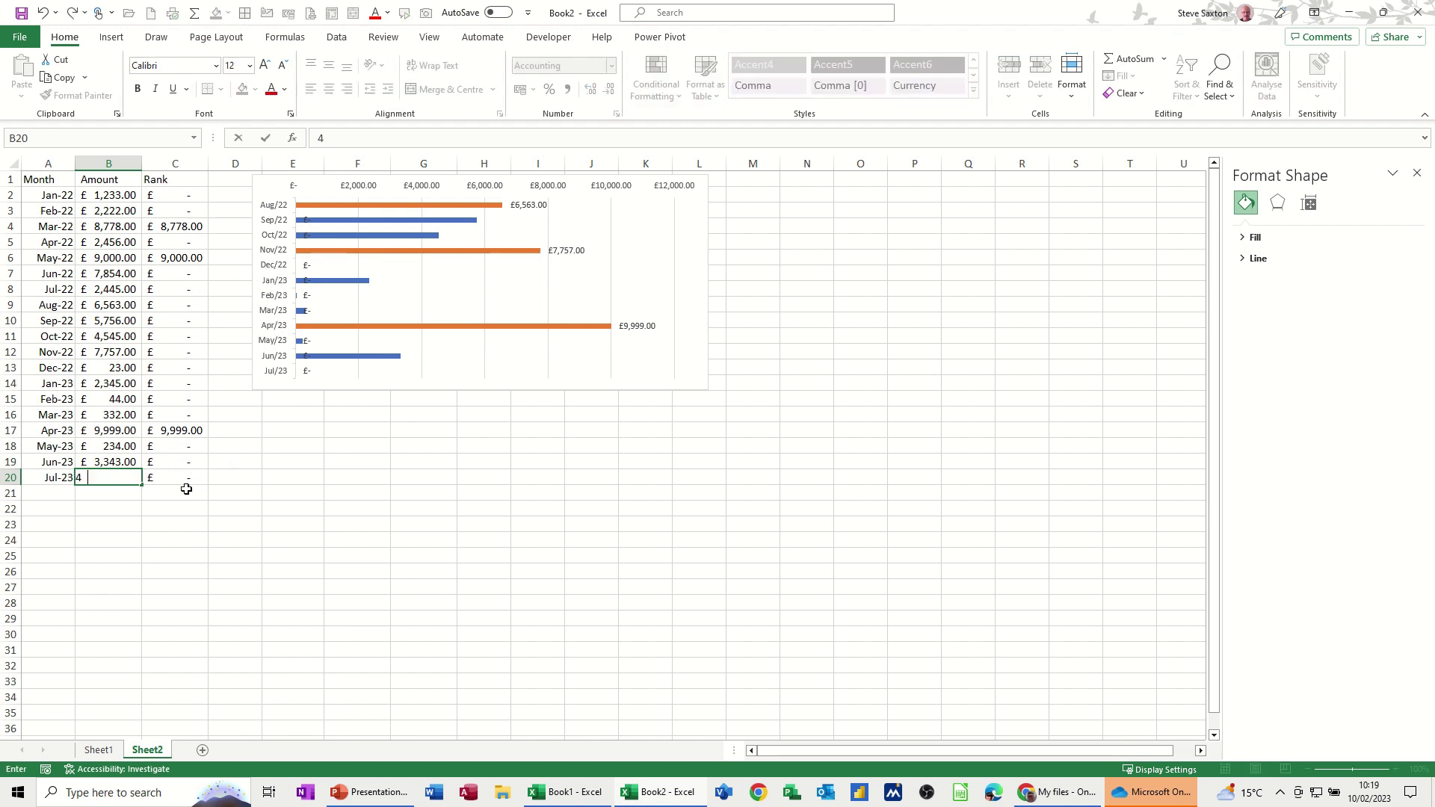
pyautogui.write('433')
# Set the source amounts to 3344 for Dec-22 and 5455 for Feb-23
pyautogui.click(111, 369)
pyautogui.write('3344')
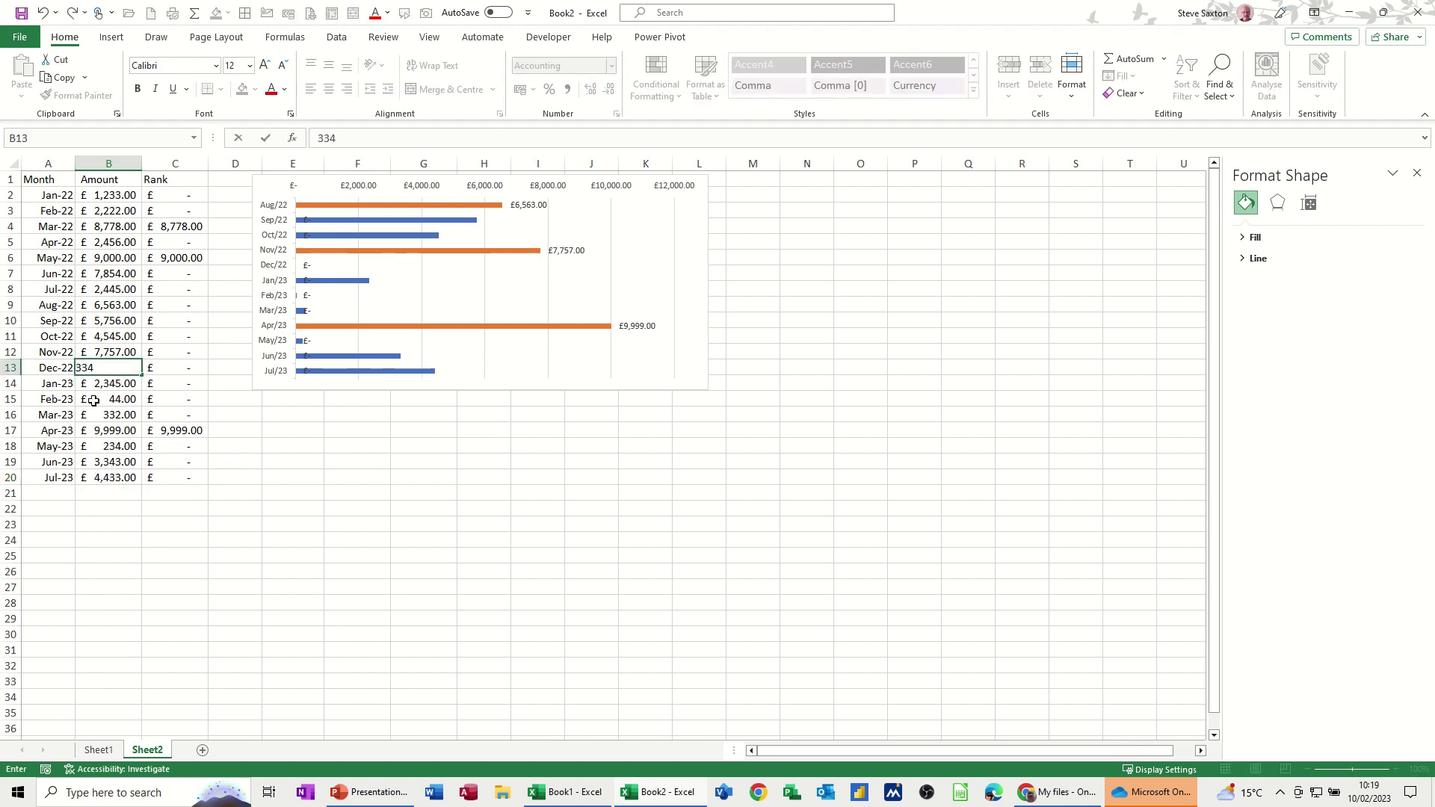
pyautogui.click(126, 403)
pyautogui.write('5455')
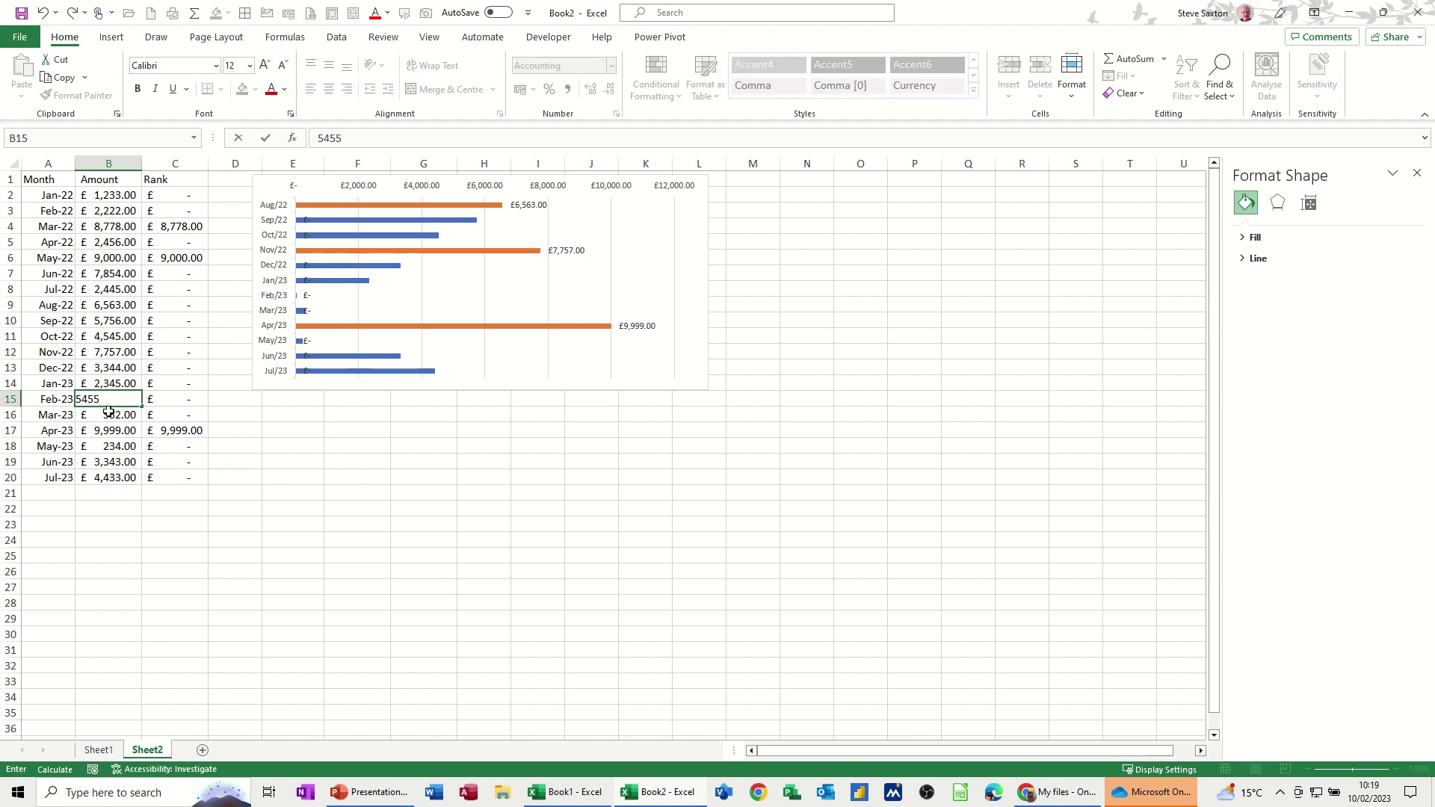
pyautogui.press('Return')
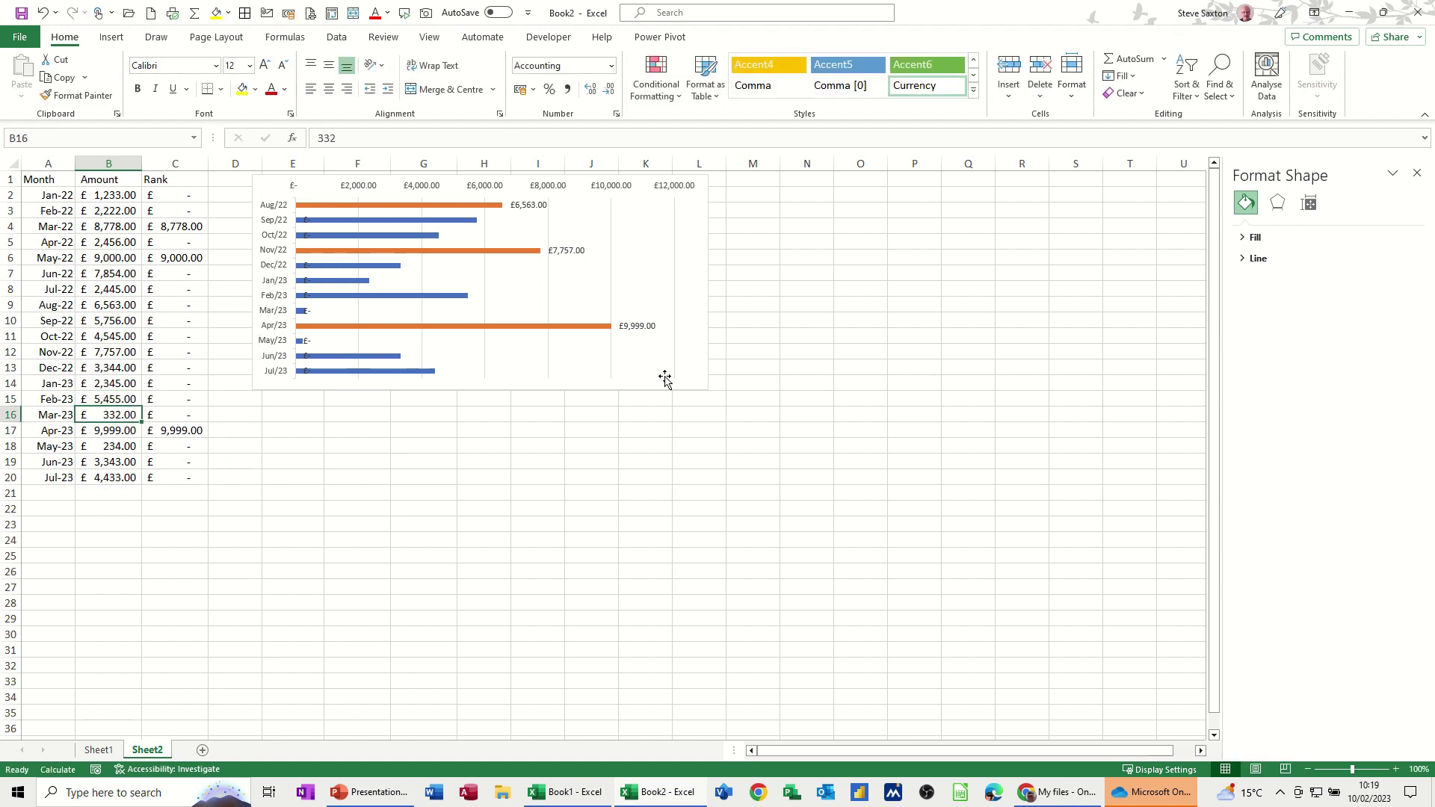